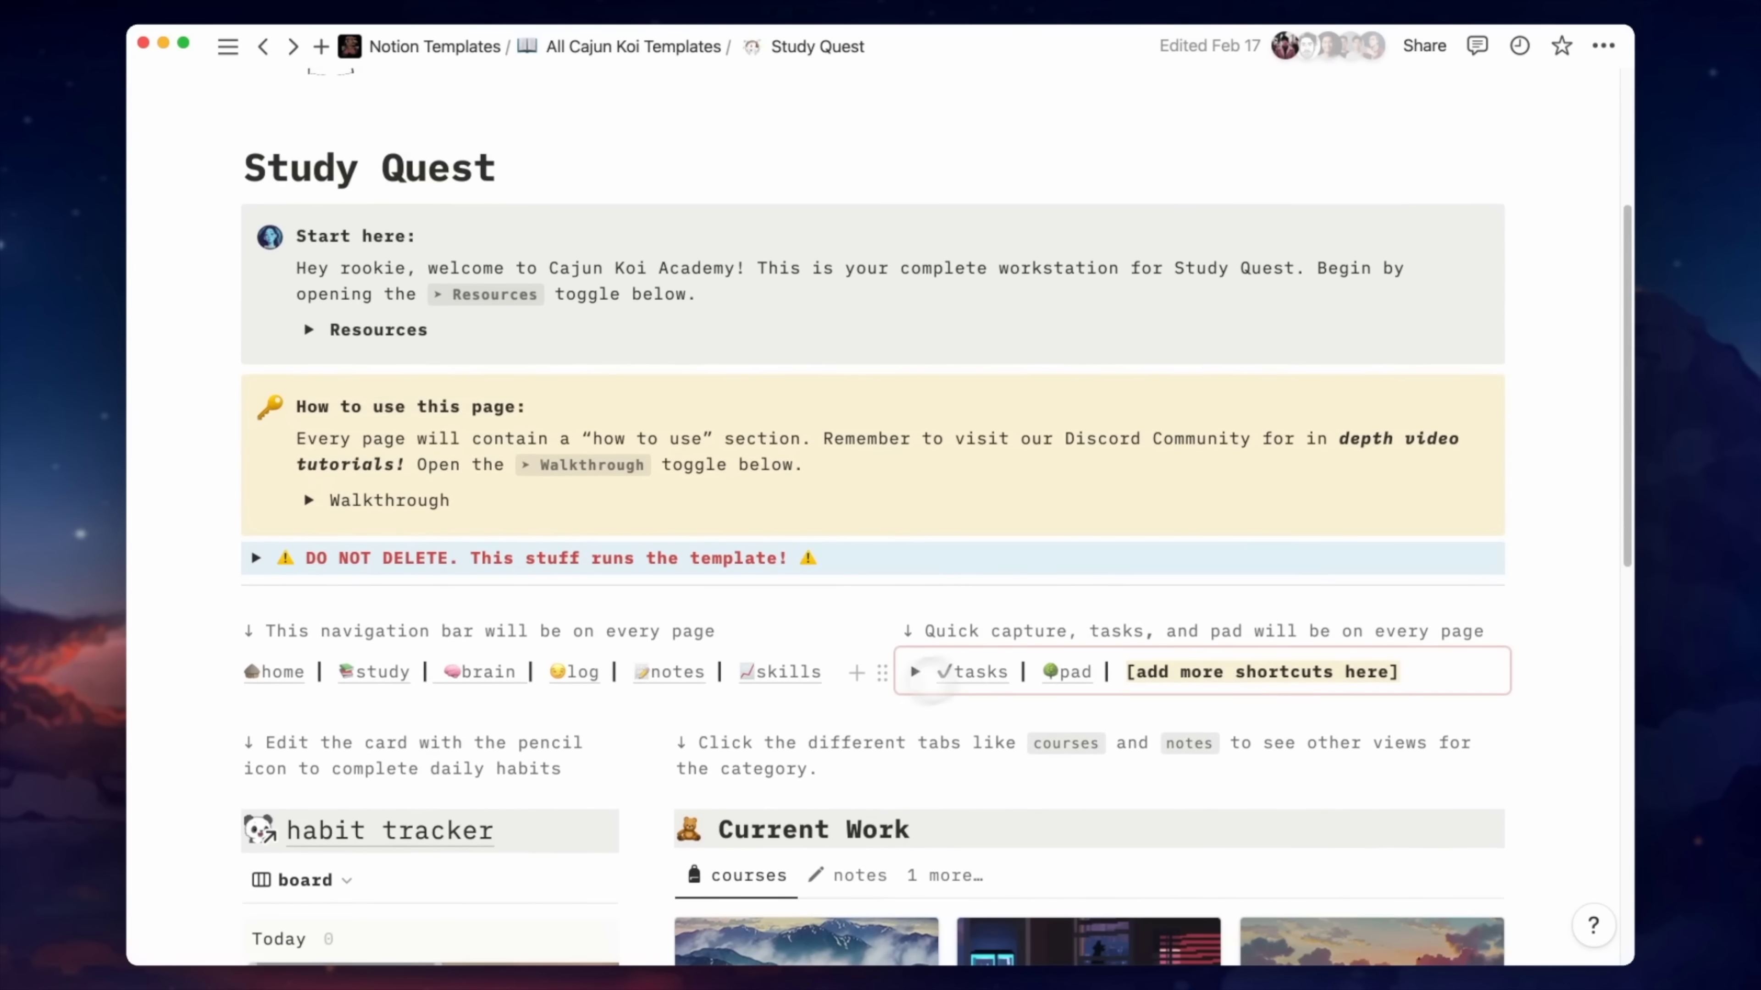
# Tour the tasks, study, knowledge base, log and notes pages, then scroll down the skill builder board
pyautogui.click(981, 677)
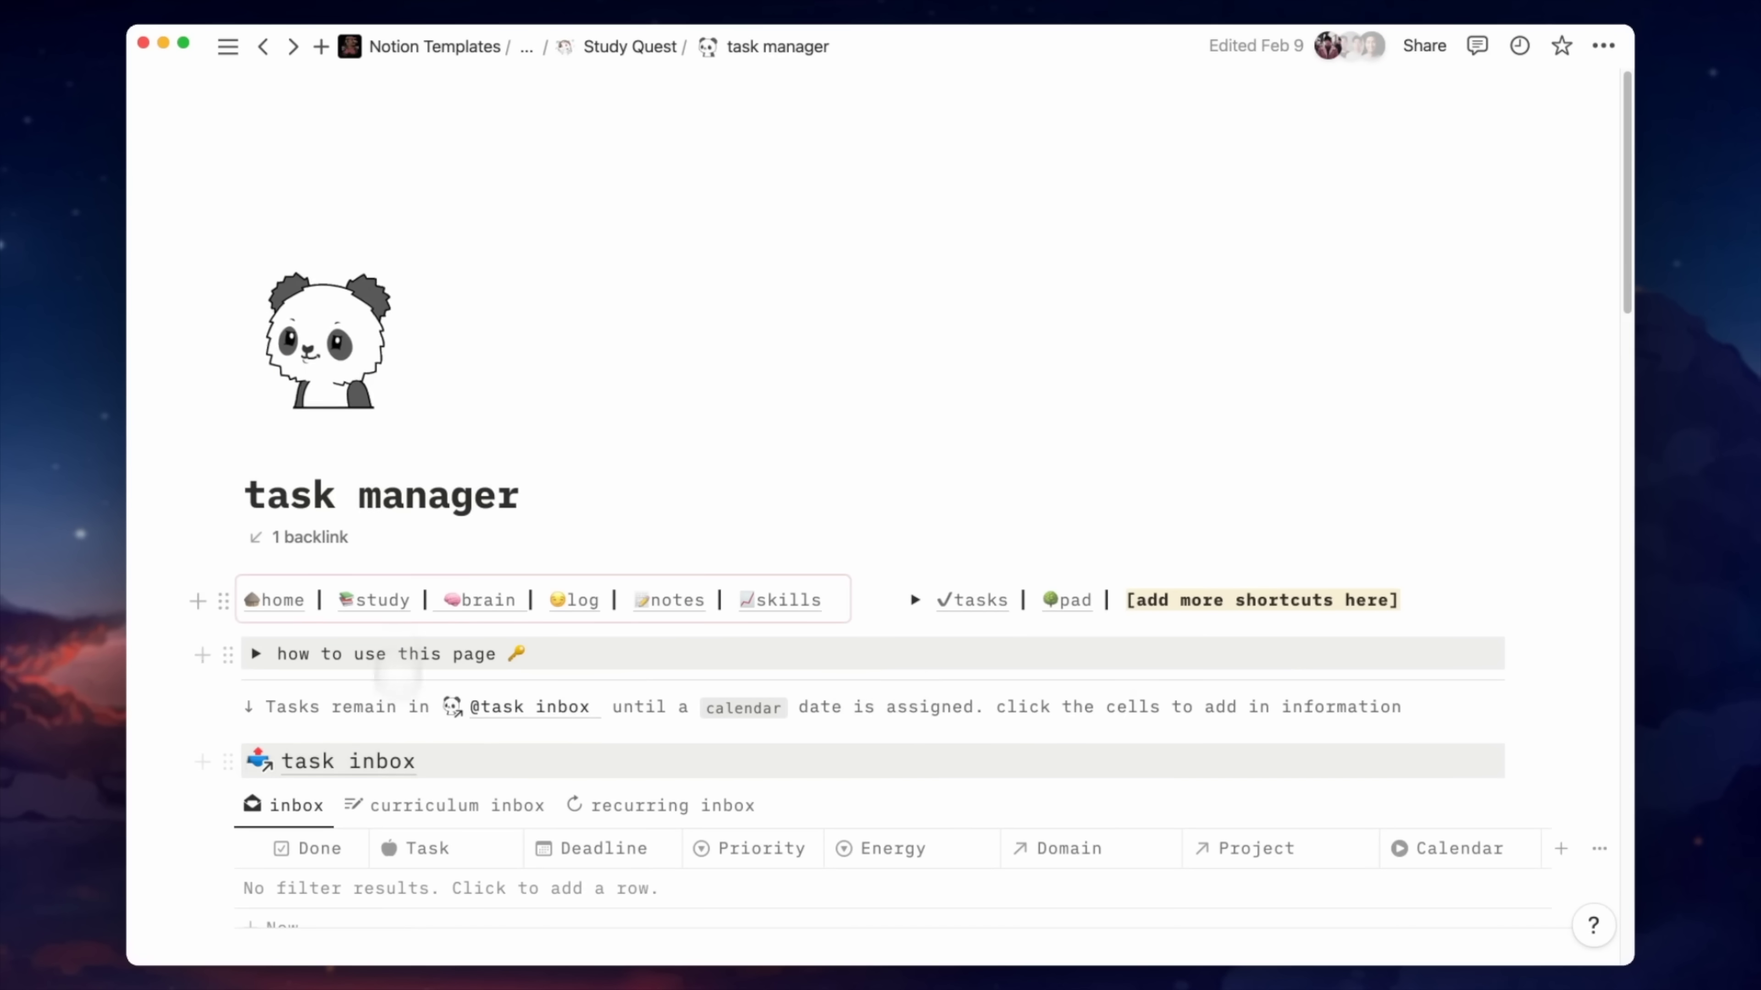
pyautogui.click(386, 599)
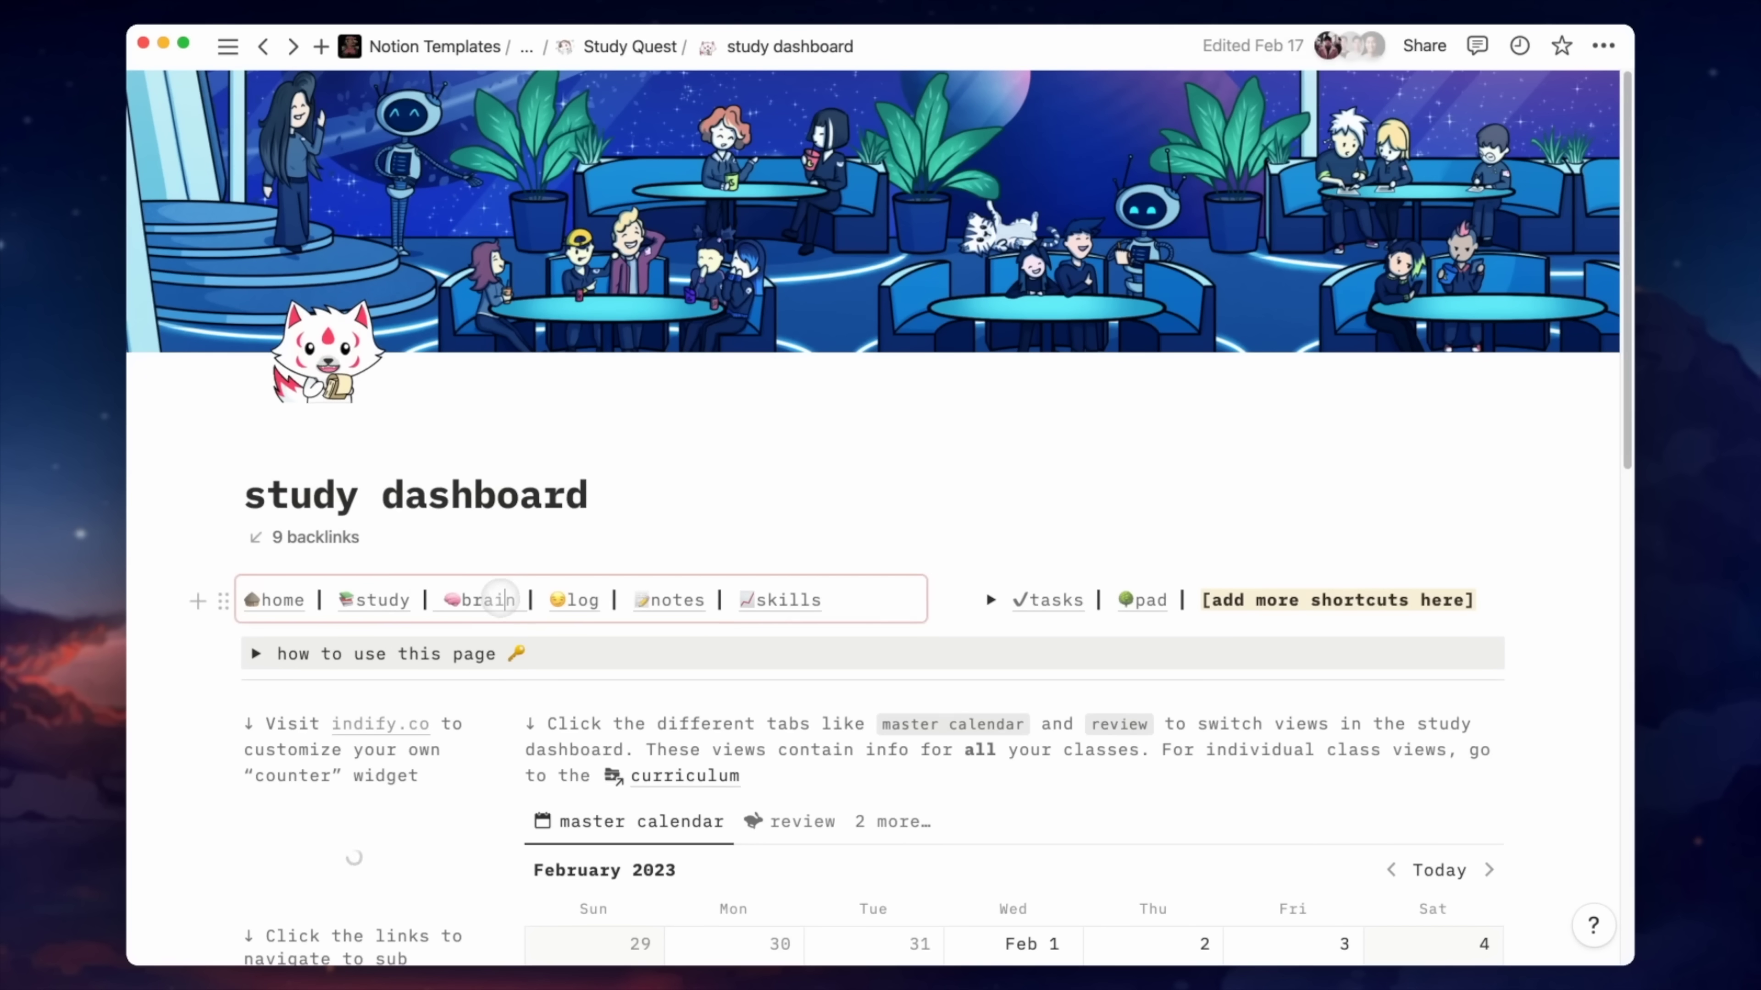
pyautogui.click(501, 598)
pyautogui.click(586, 600)
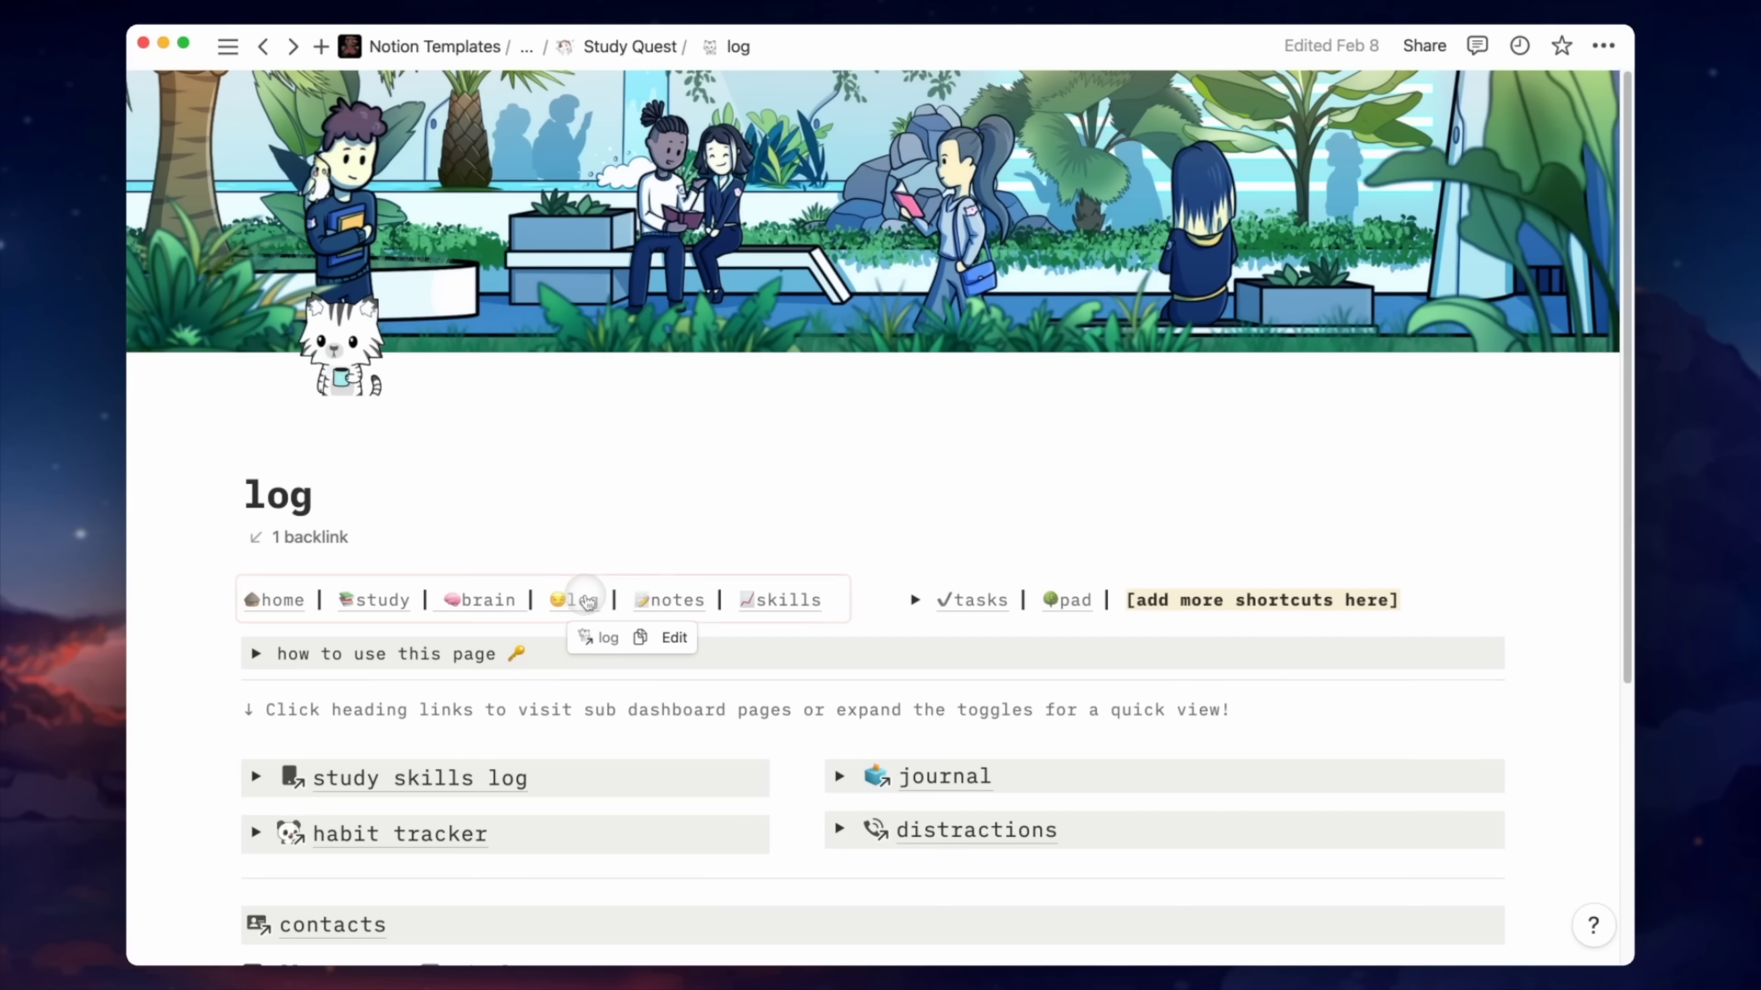
pyautogui.click(660, 598)
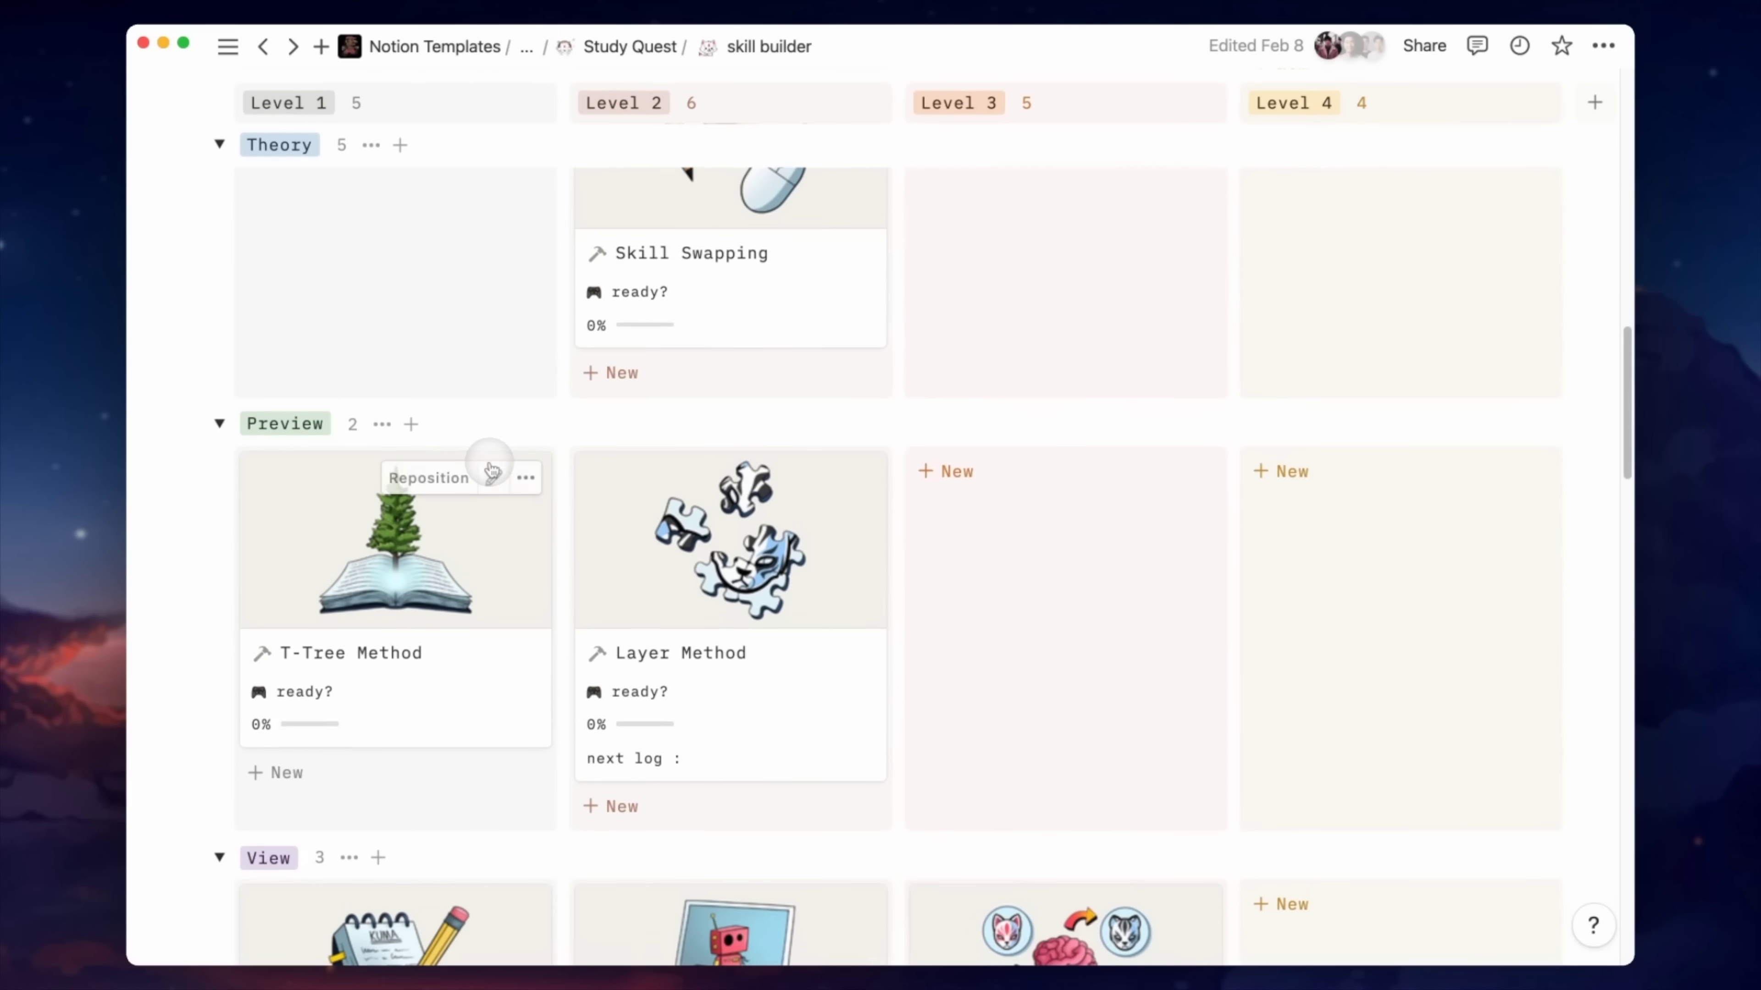
pyautogui.scroll(-5, 492, 472)
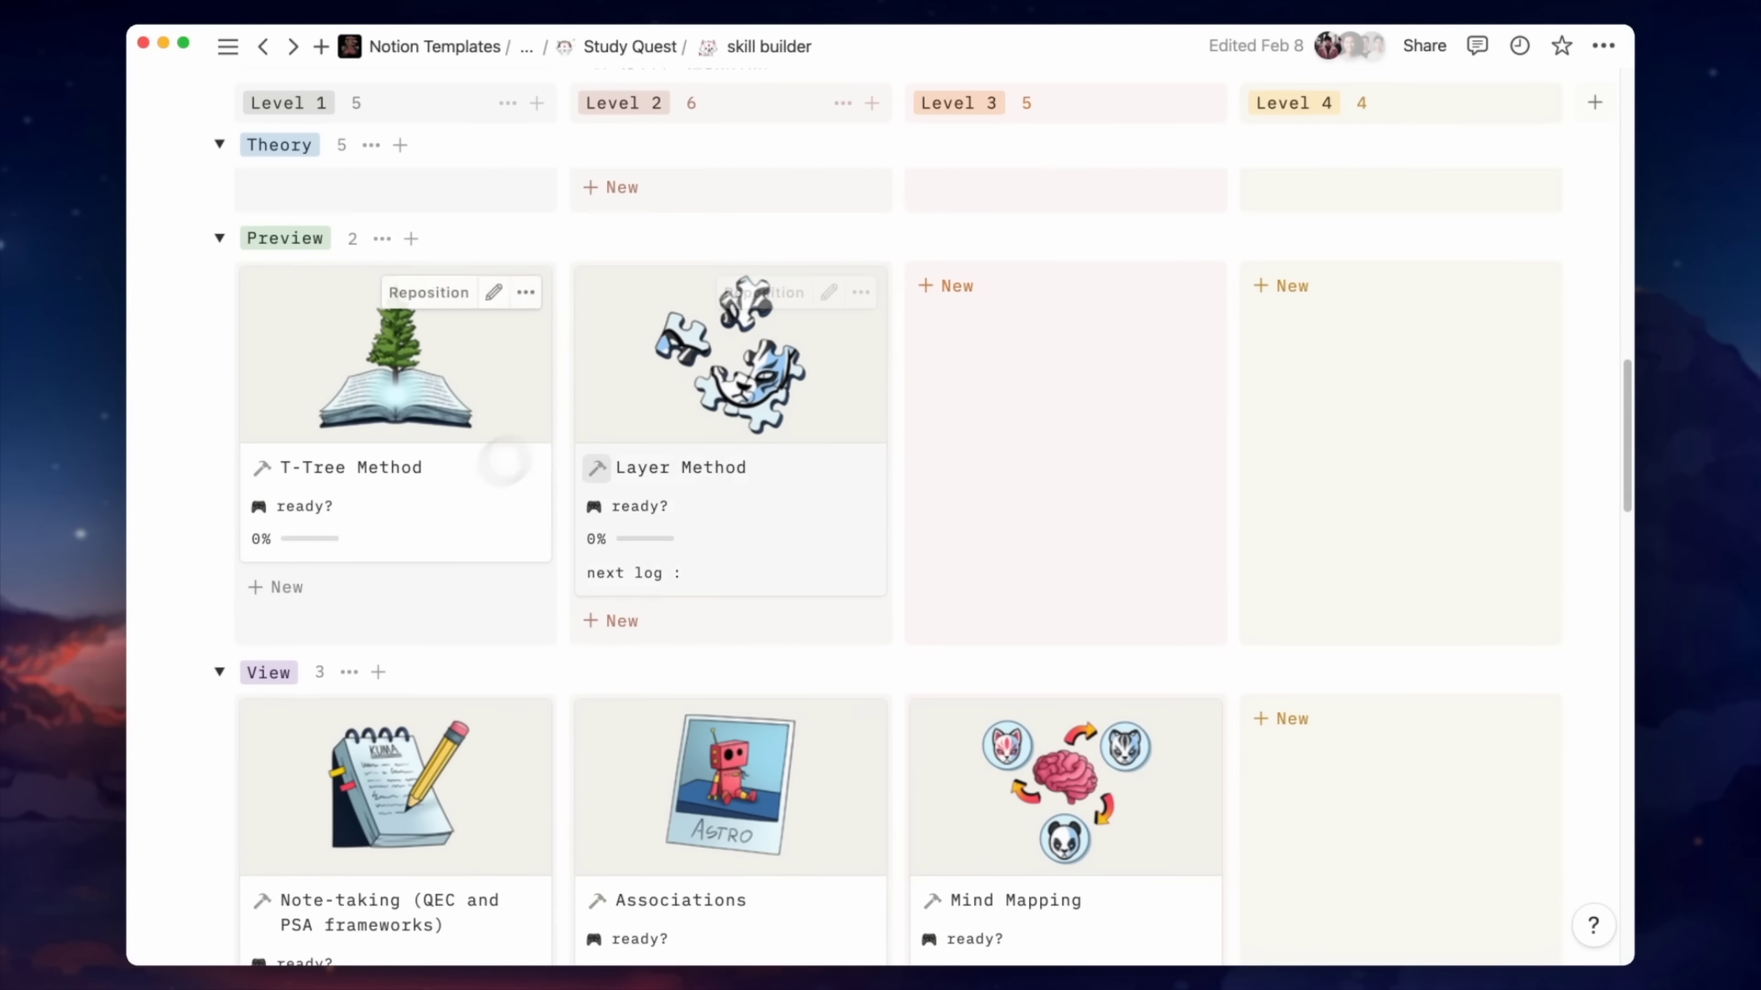
pyautogui.scroll(-10, 505, 461)
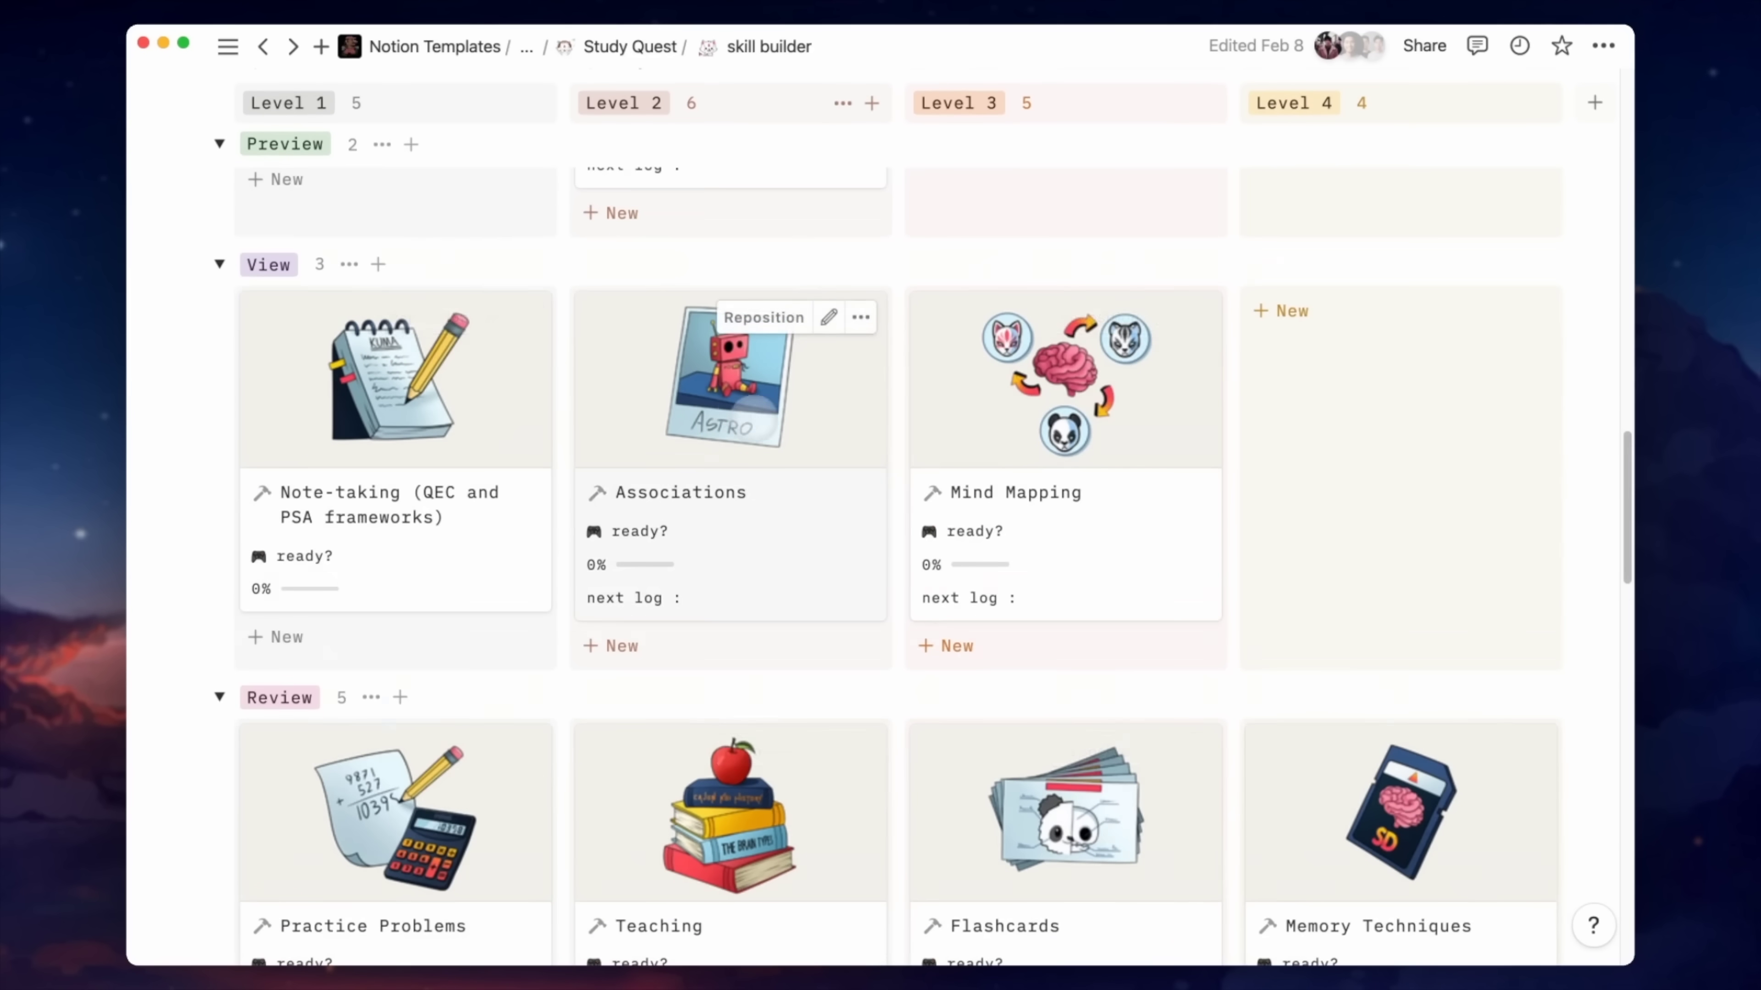
pyautogui.scroll(-11, 755, 416)
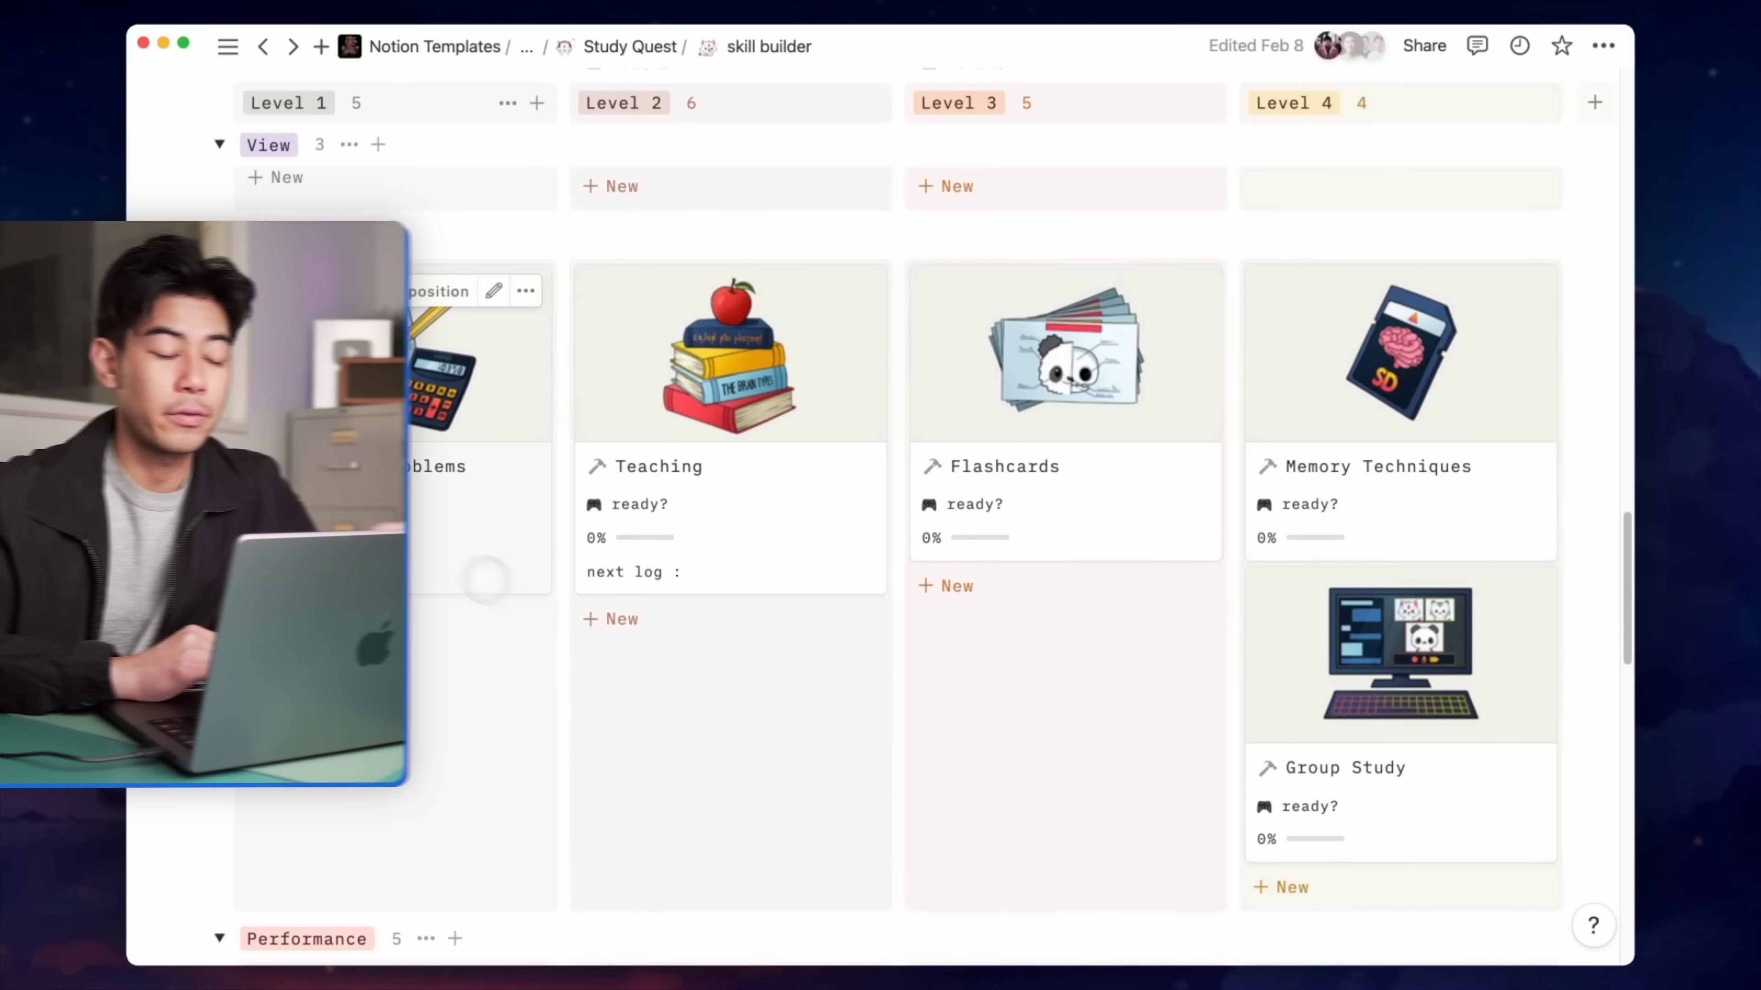
# Open the Practice Problems skill card in side peek and scroll through its contents
pyautogui.click(479, 507)
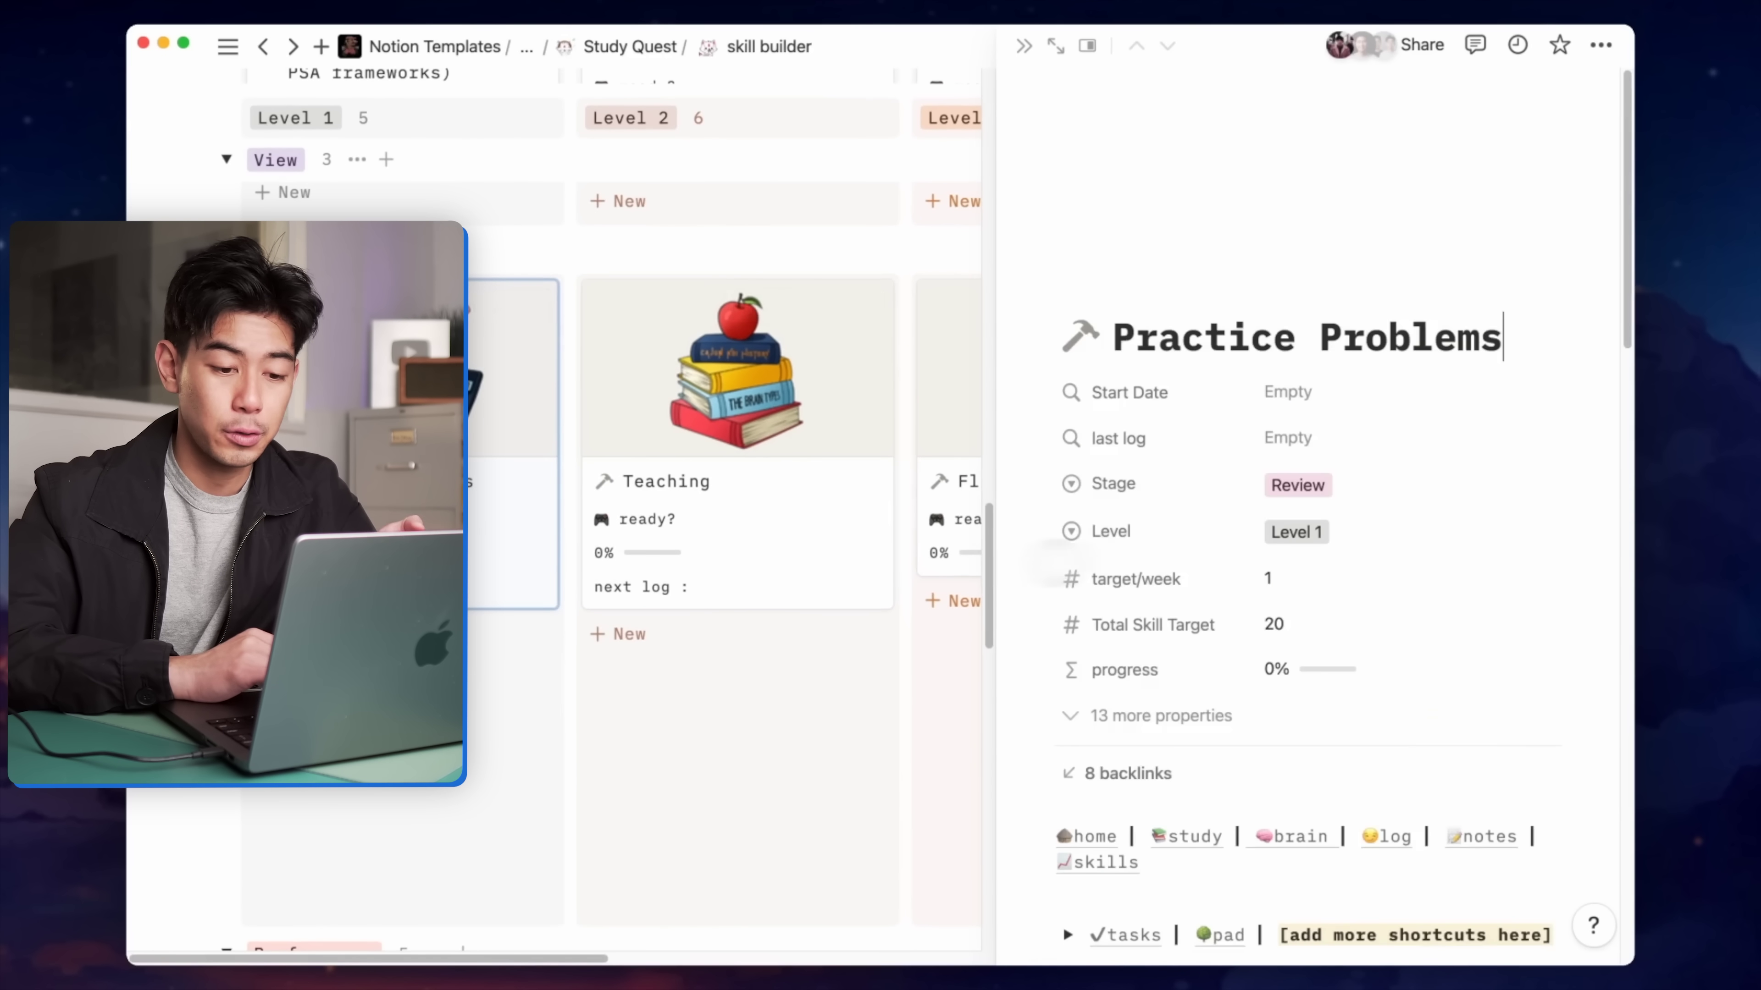
pyautogui.scroll(-20, 1244, 552)
pyautogui.scroll(-15, 1245, 552)
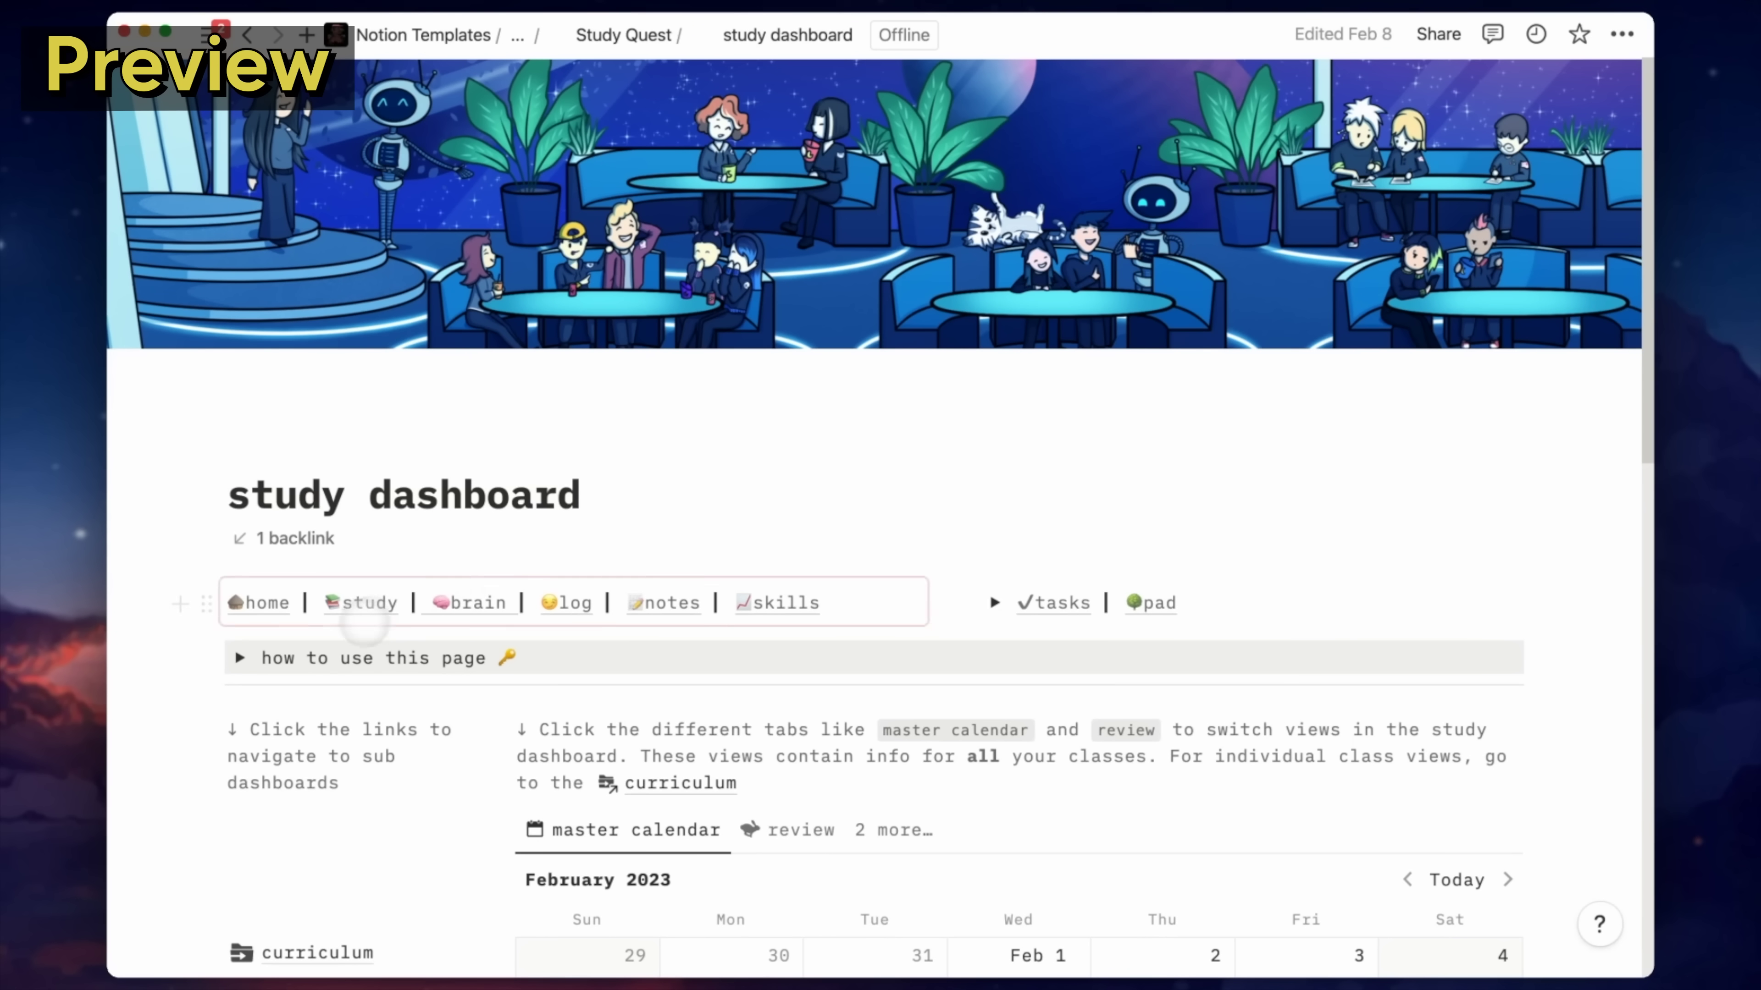
# Add a new lecture note to the Ischemic Heart Disease topic's Notes database
pyautogui.moveTo(367, 608)
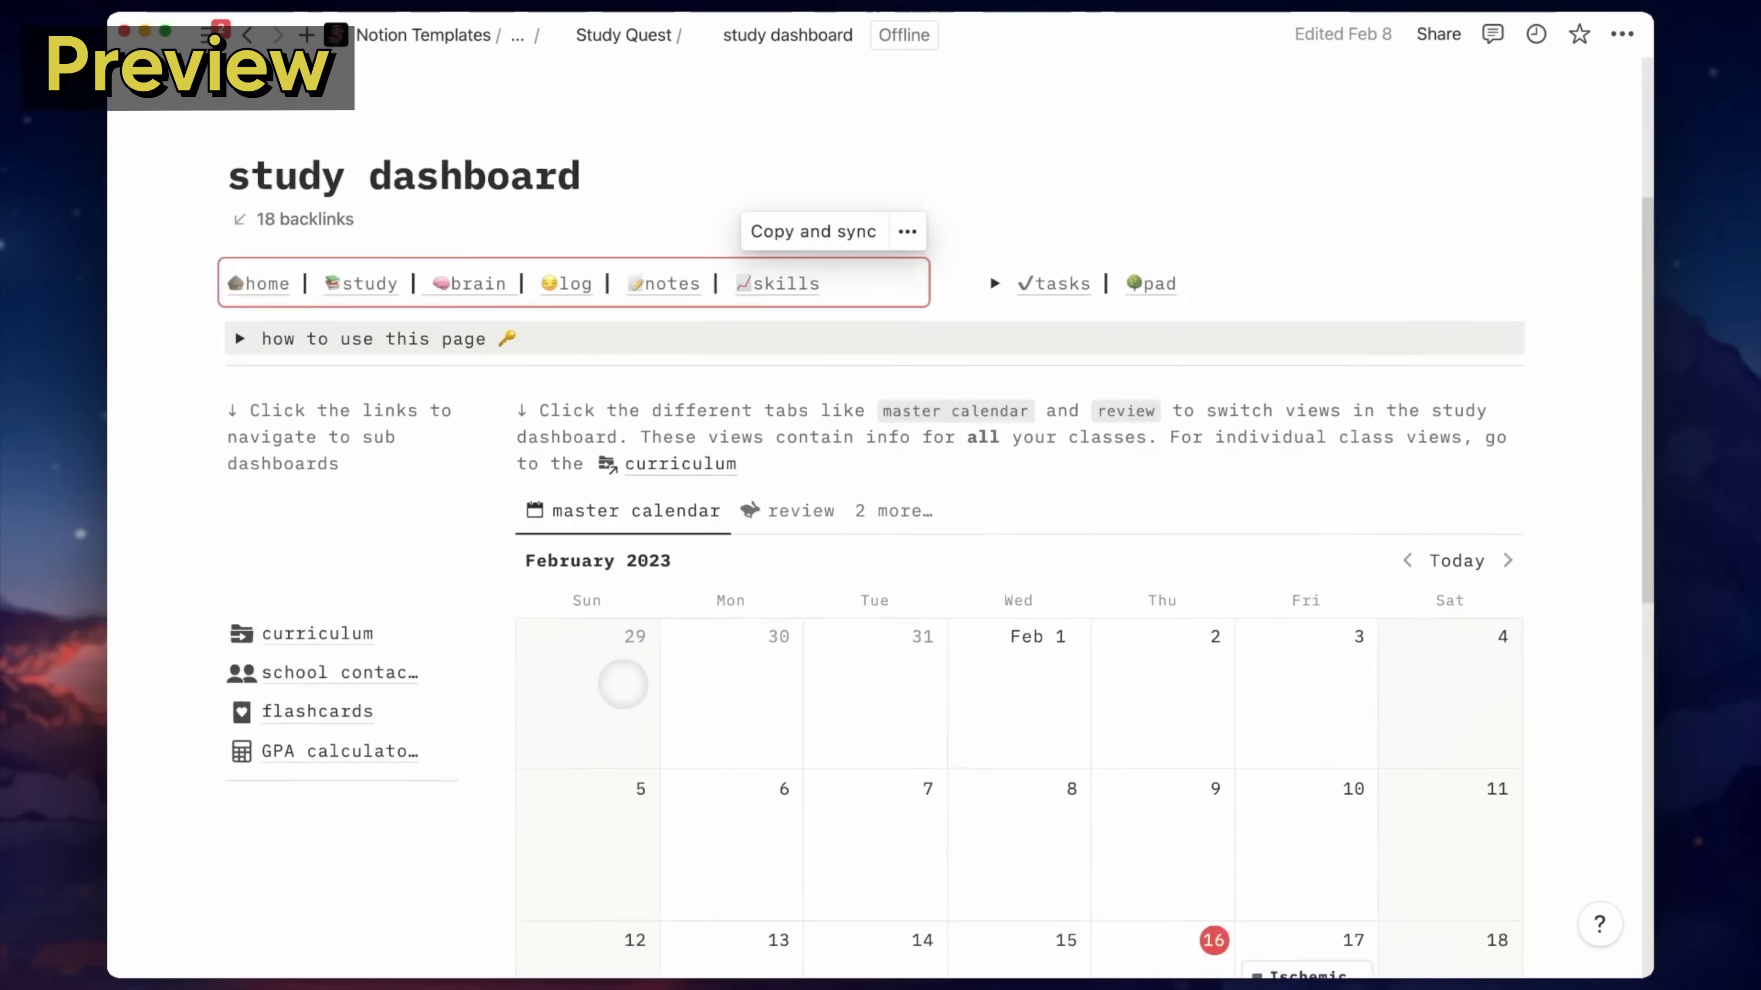
pyautogui.scroll(-6, 622, 680)
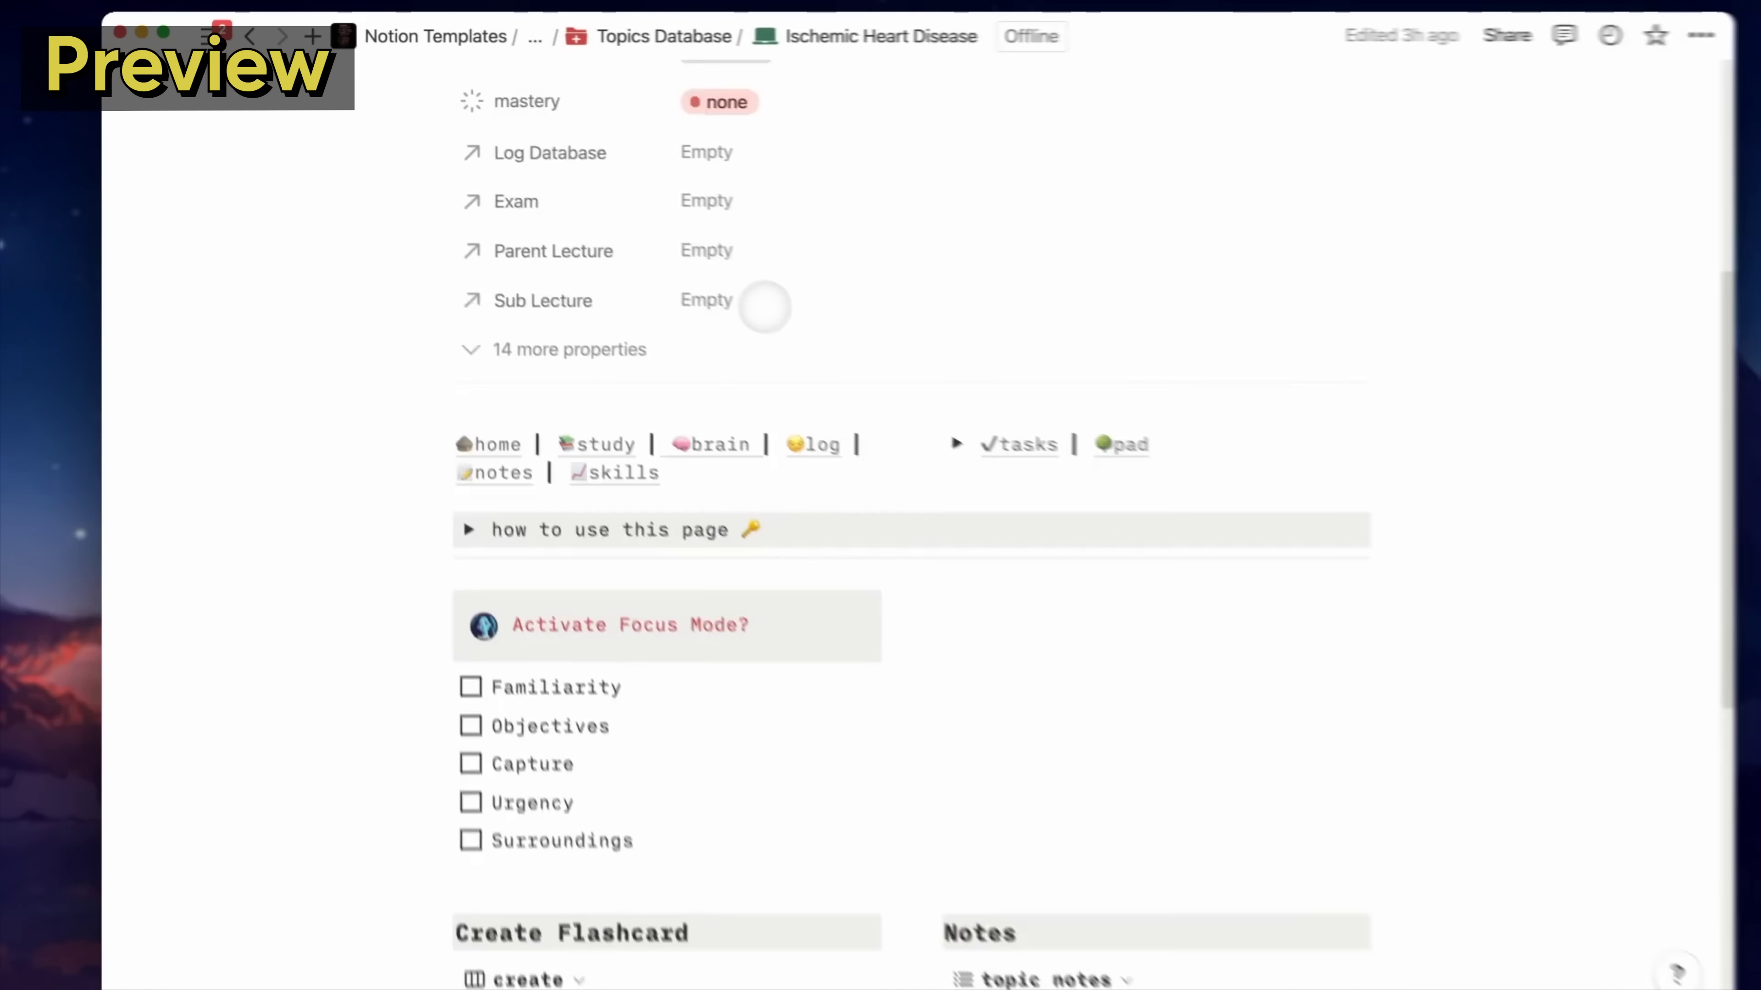
pyautogui.scroll(-5, 735, 292)
pyautogui.click(1248, 429)
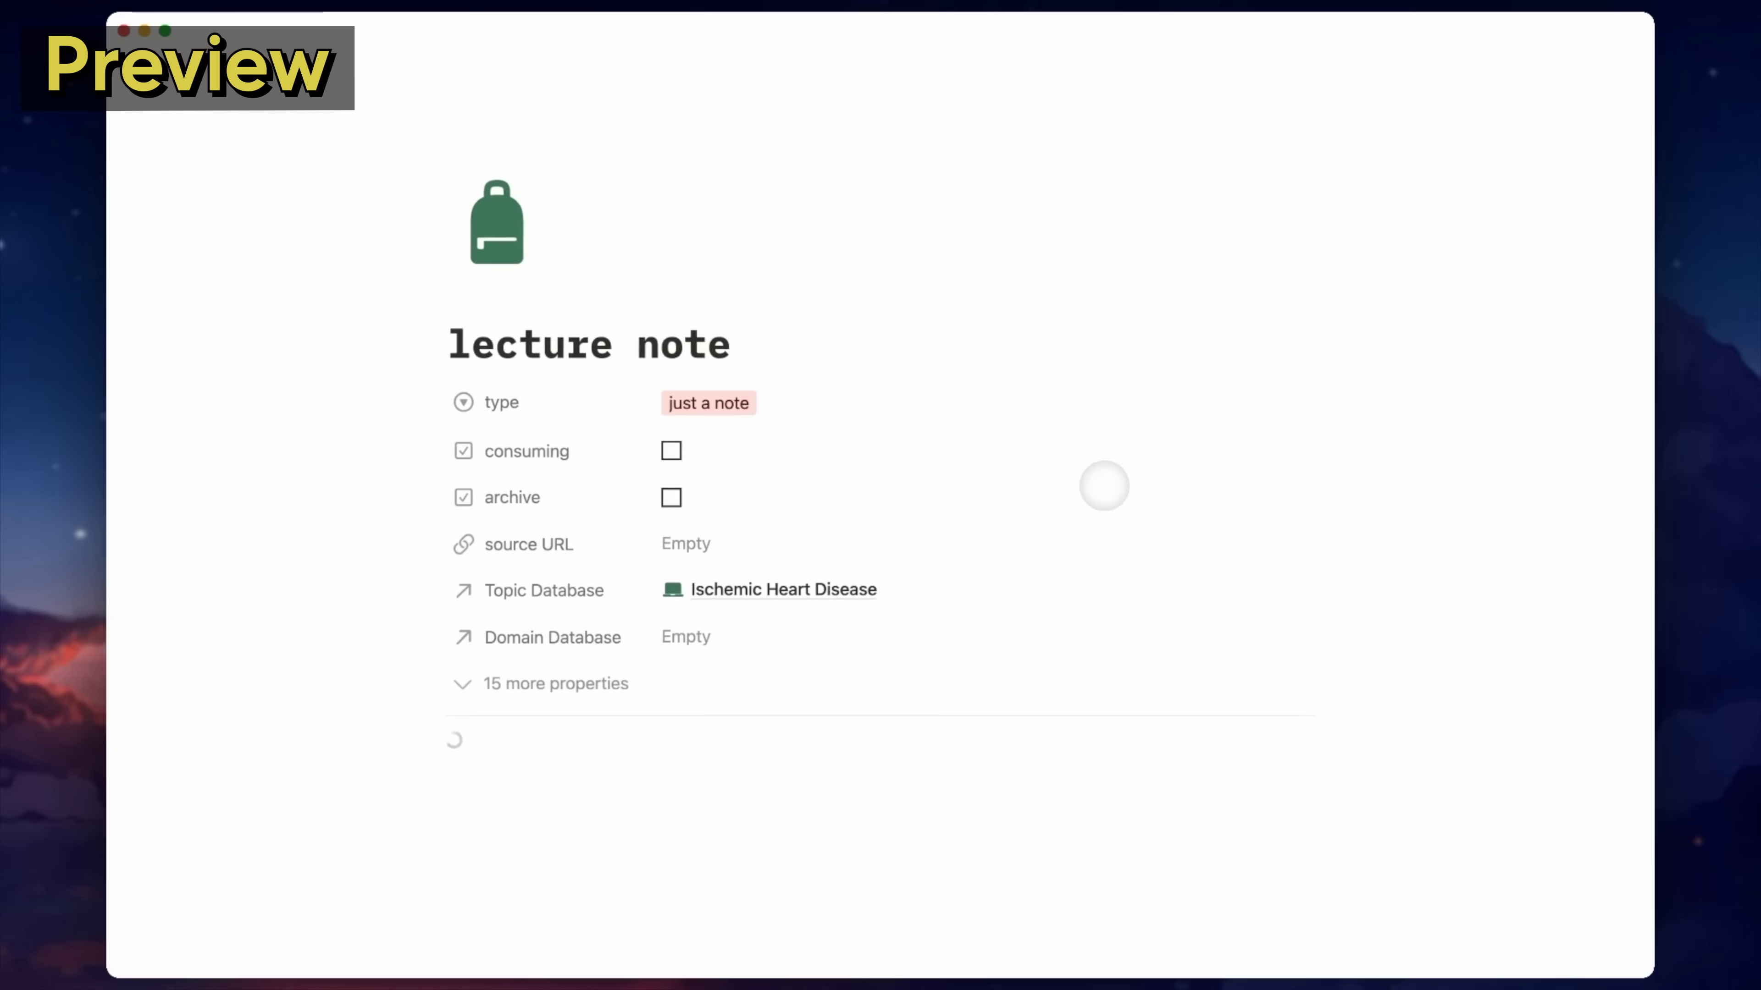
pyautogui.scroll(-5, 444, 743)
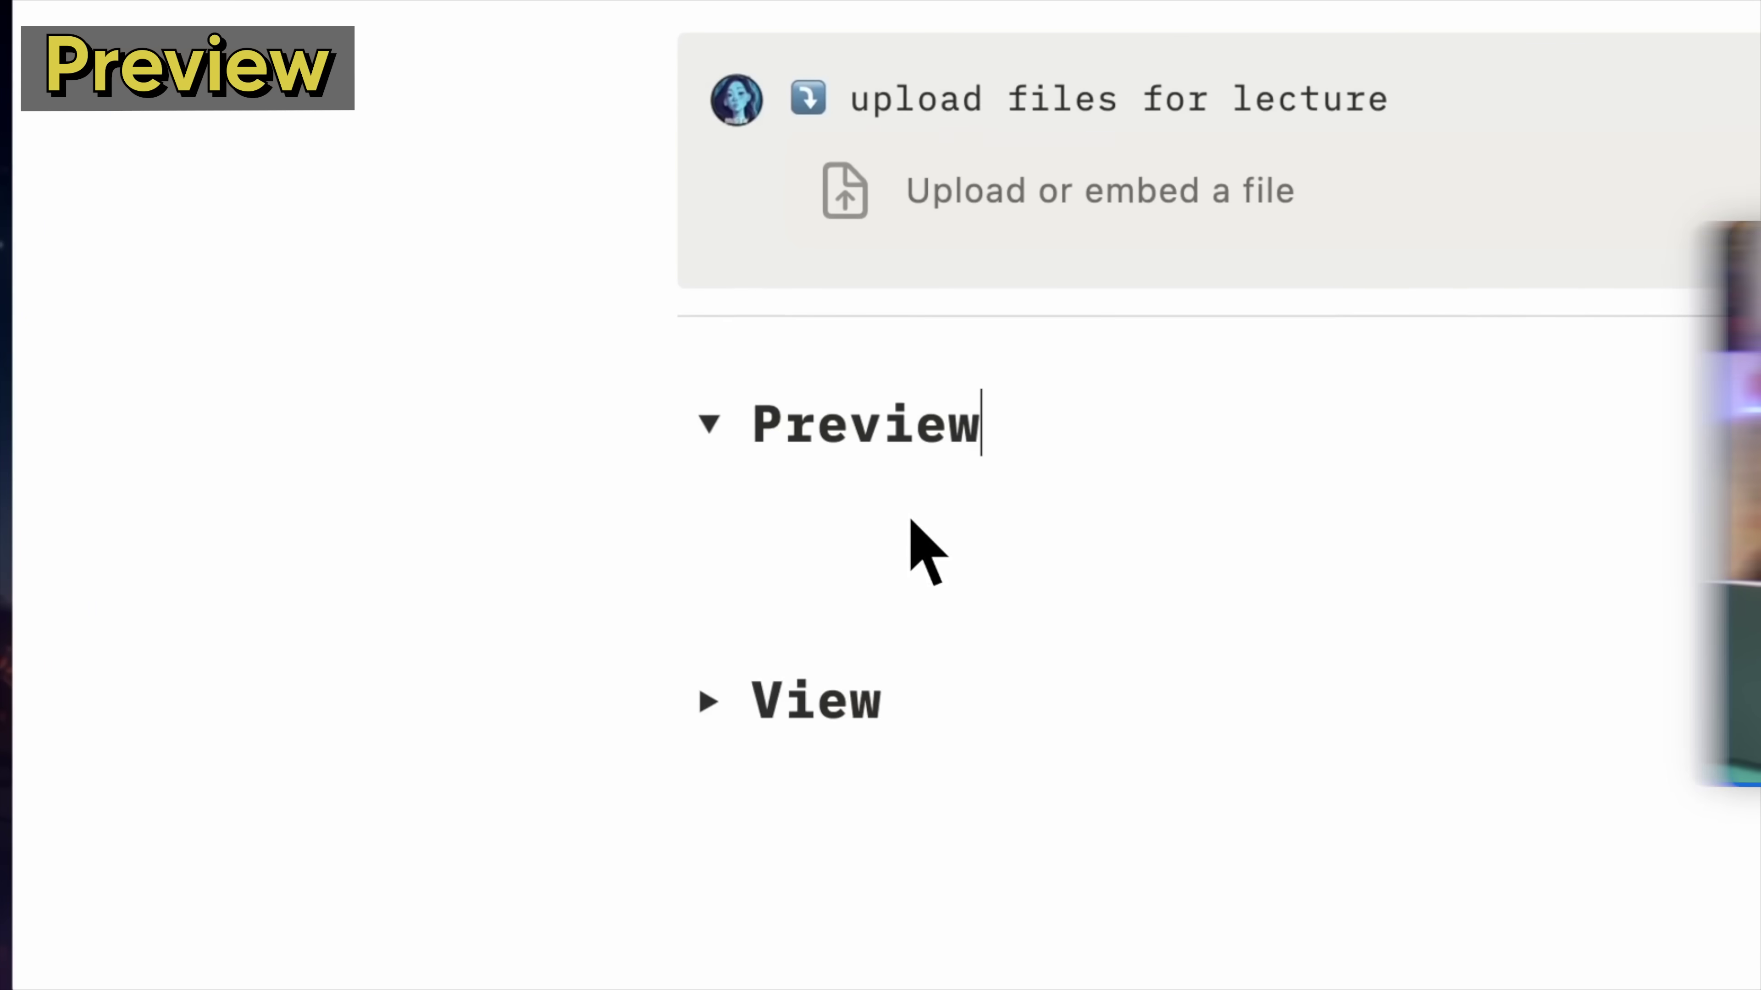
# Ask Notion AI under the Preview toggle what ischemic heart disease is
pyautogui.click(558, 728)
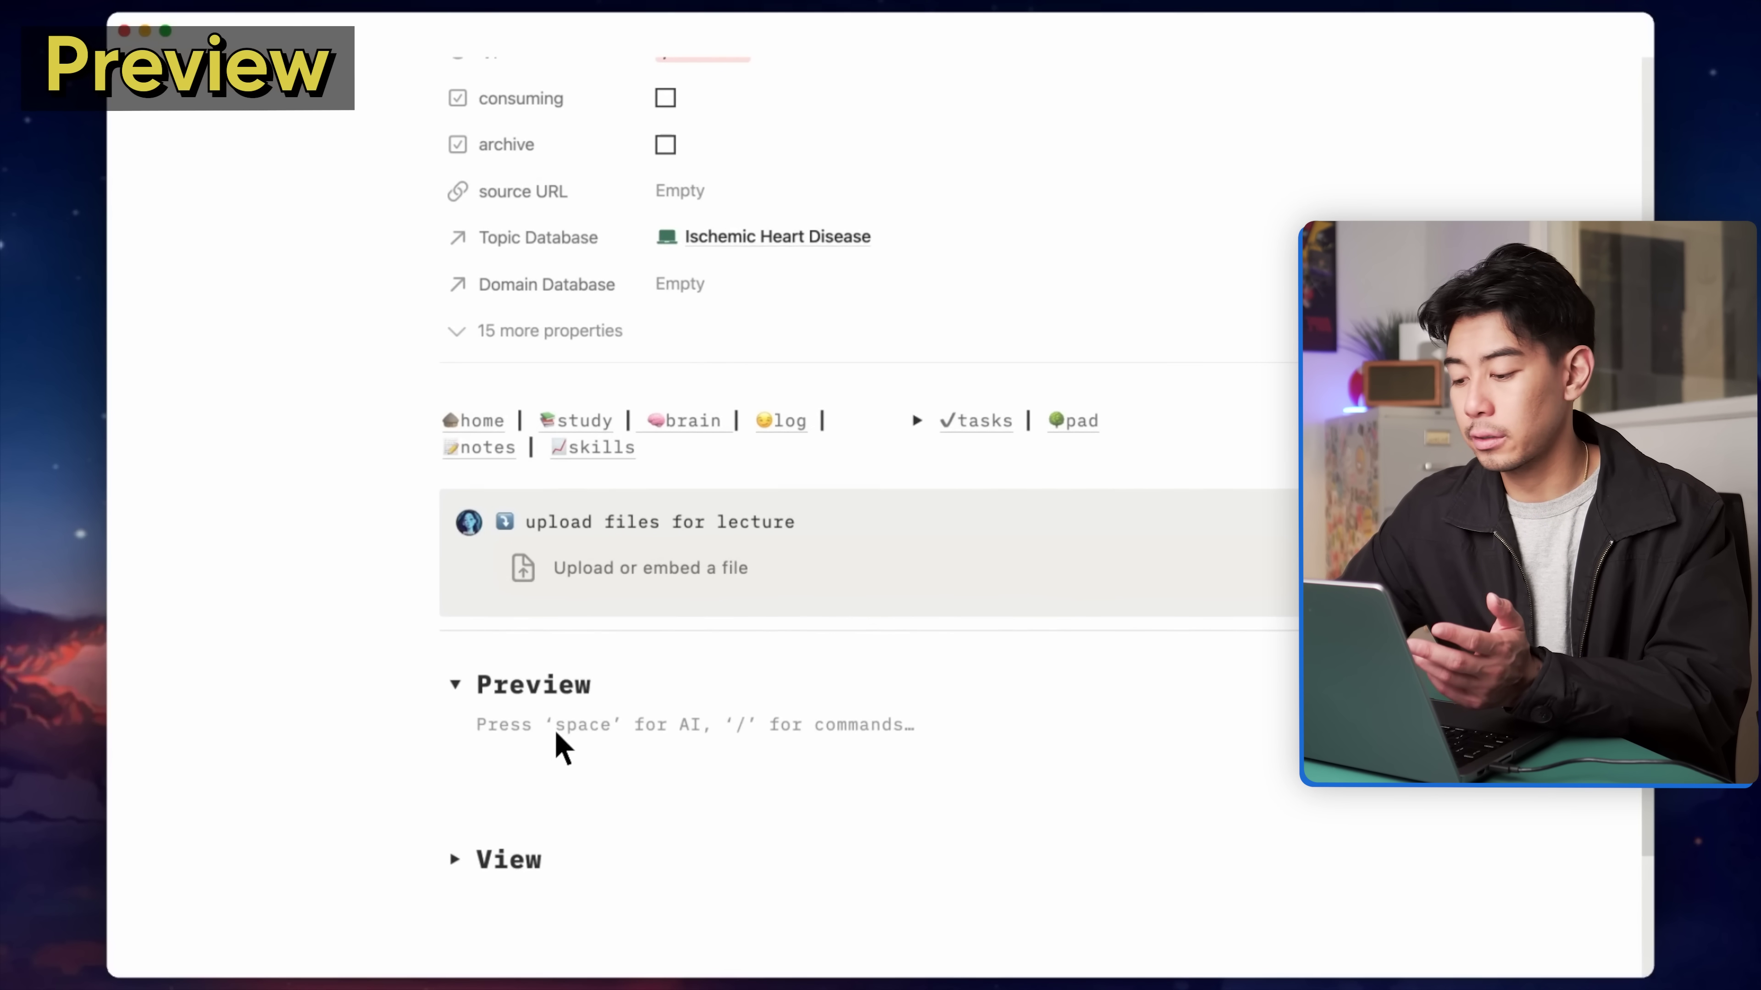
pyautogui.press('space')
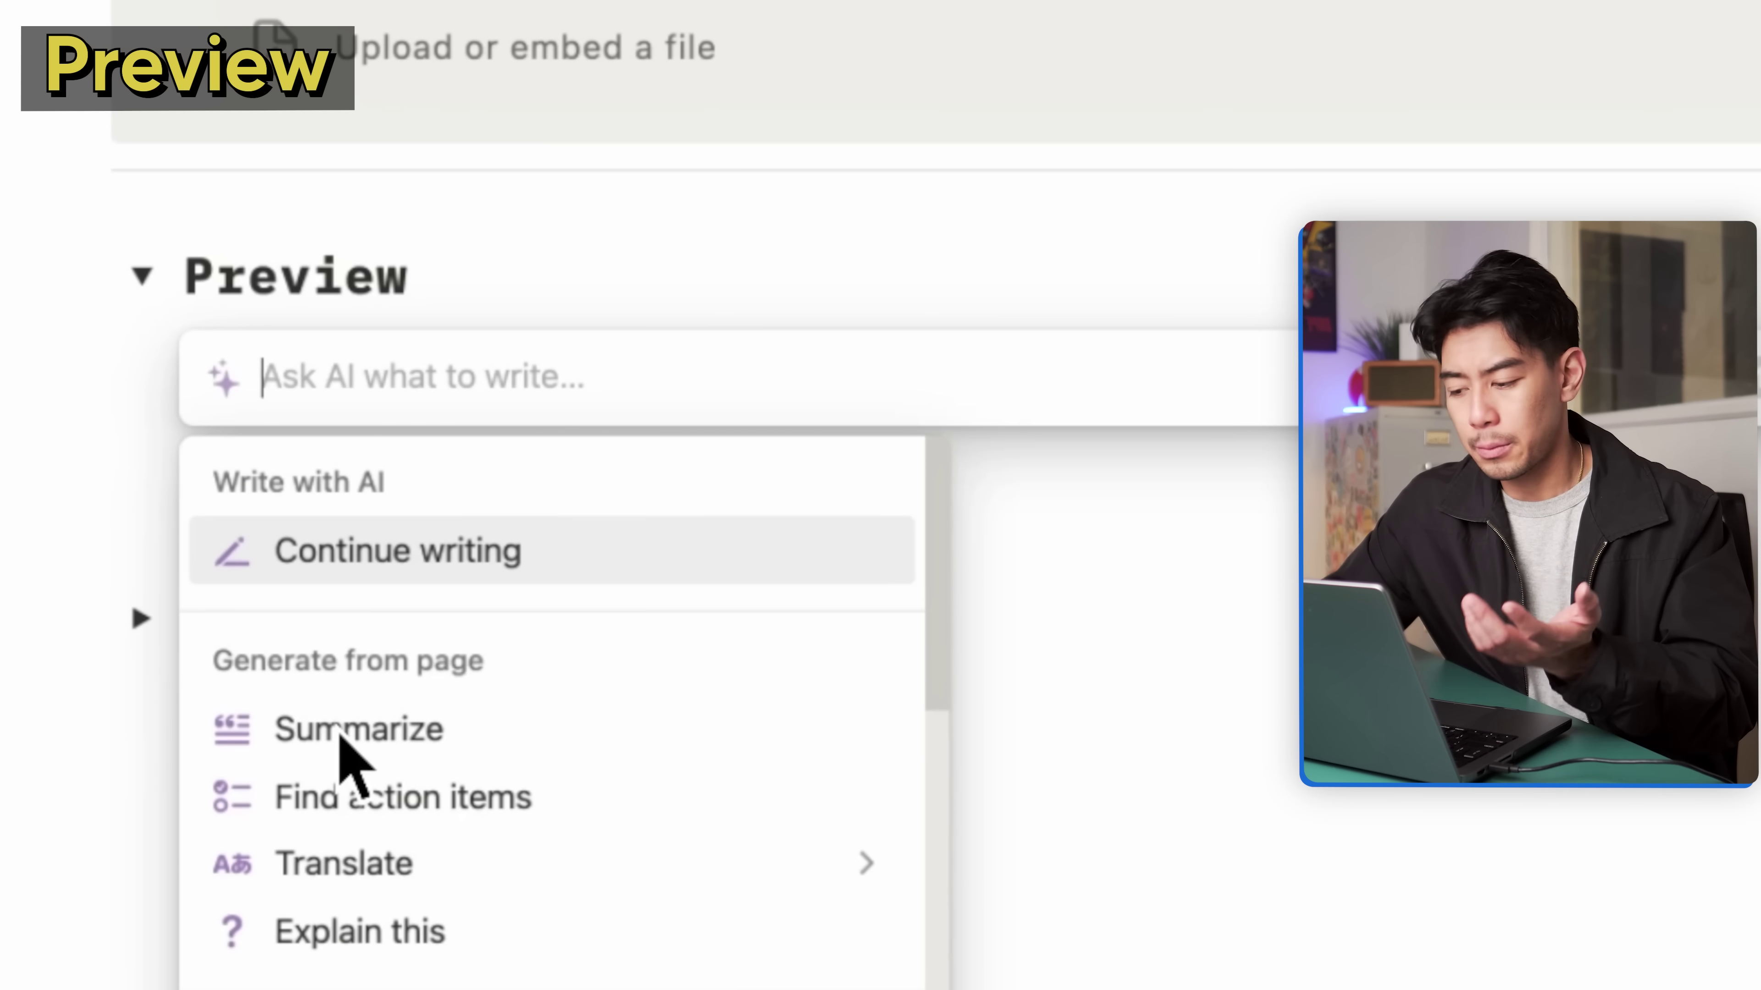
pyautogui.write('What is ischemic hear')
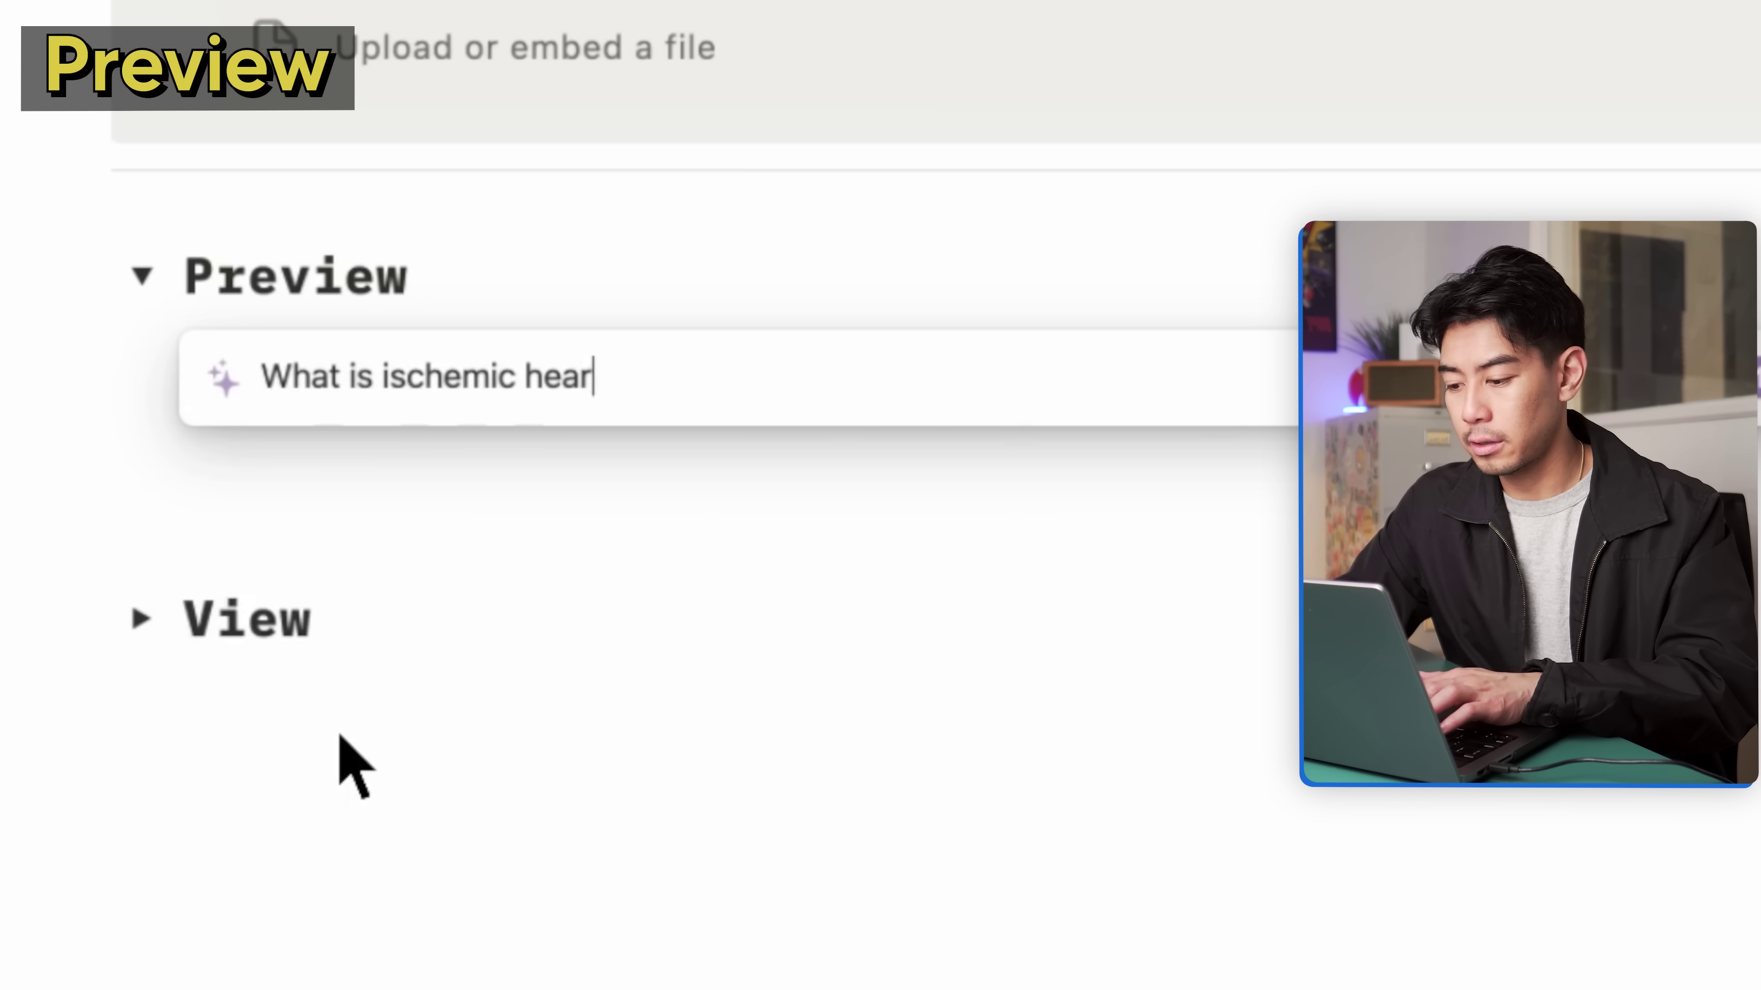
pyautogui.write('?')
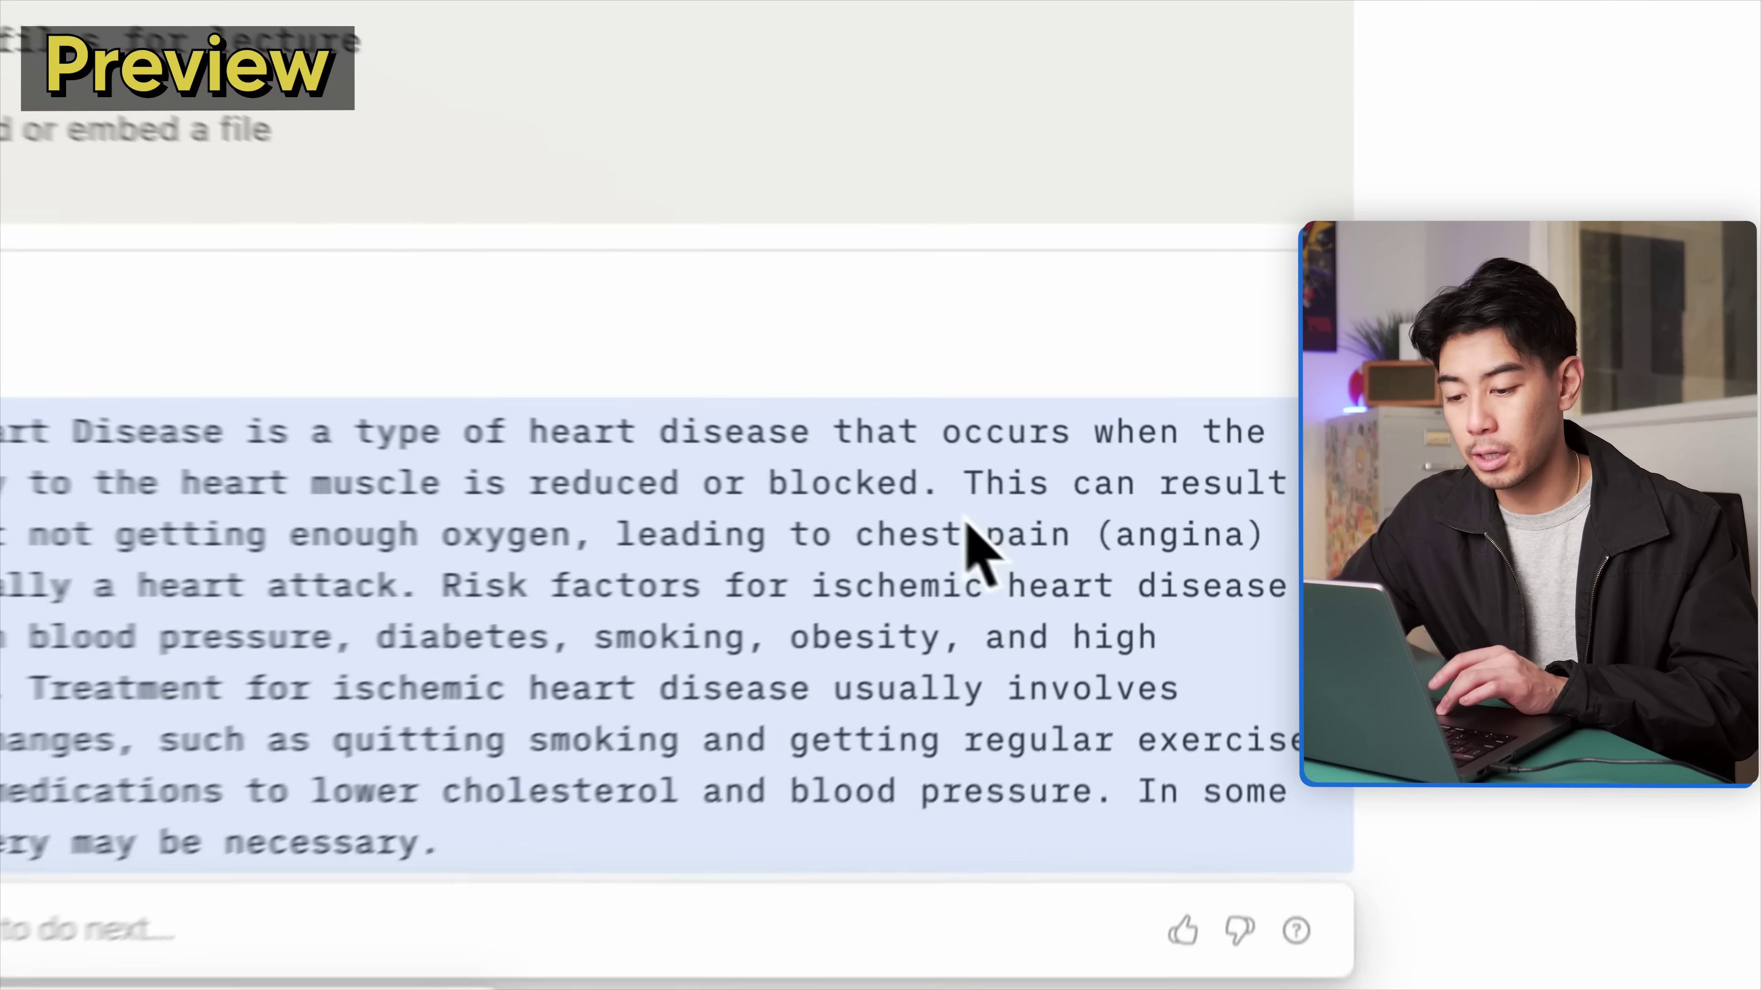
# Keep the AI paragraph, then ask Notion AI below it for the types of ischemic heart disease
pyautogui.press('Return')
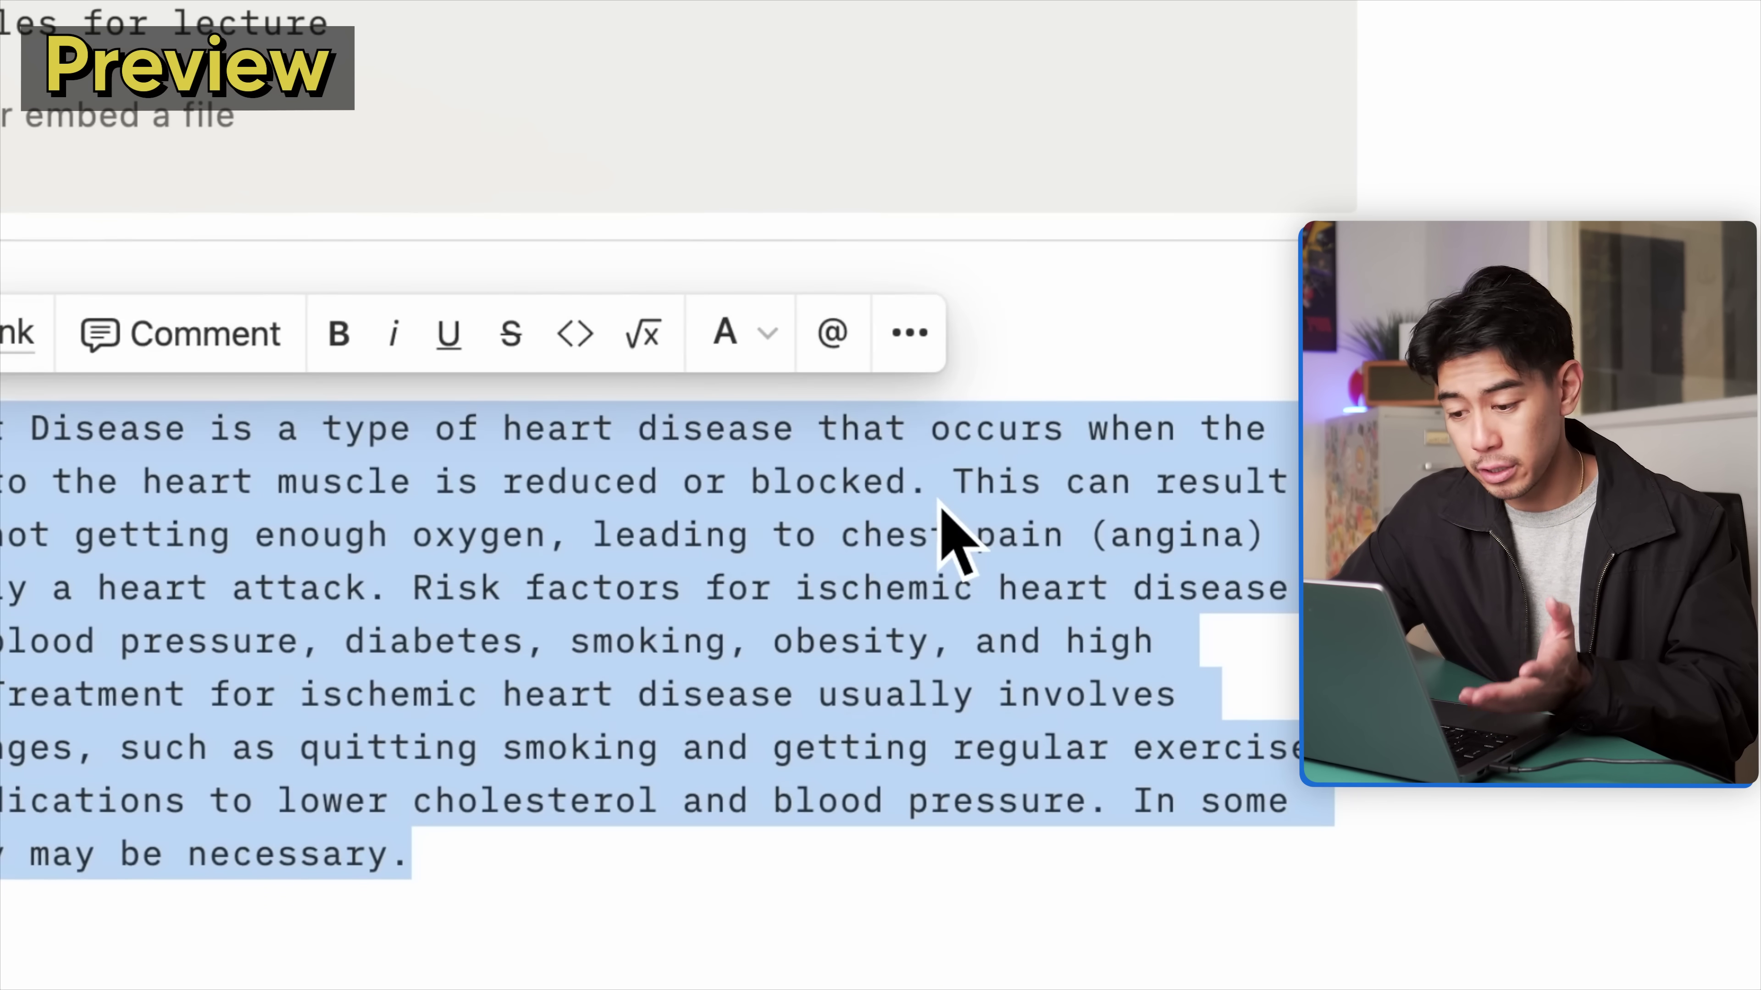
pyautogui.click(943, 510)
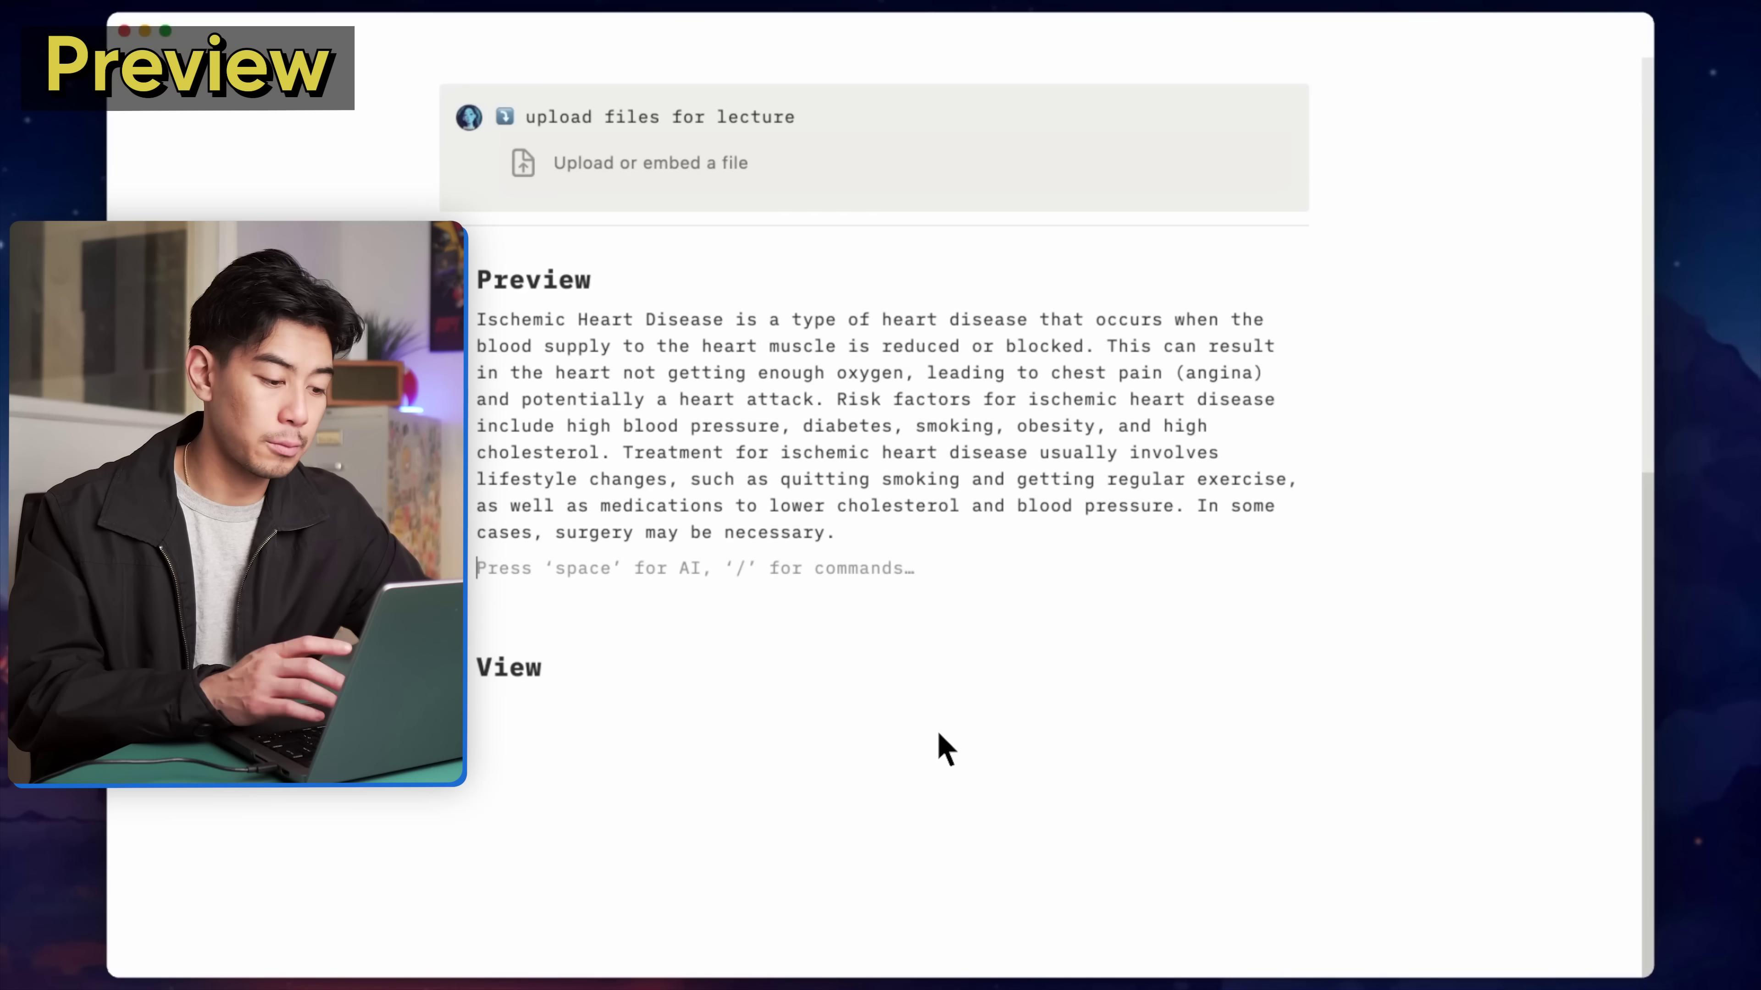
pyautogui.press('space')
pyautogui.write('What are the different types of ischemic heart dise')
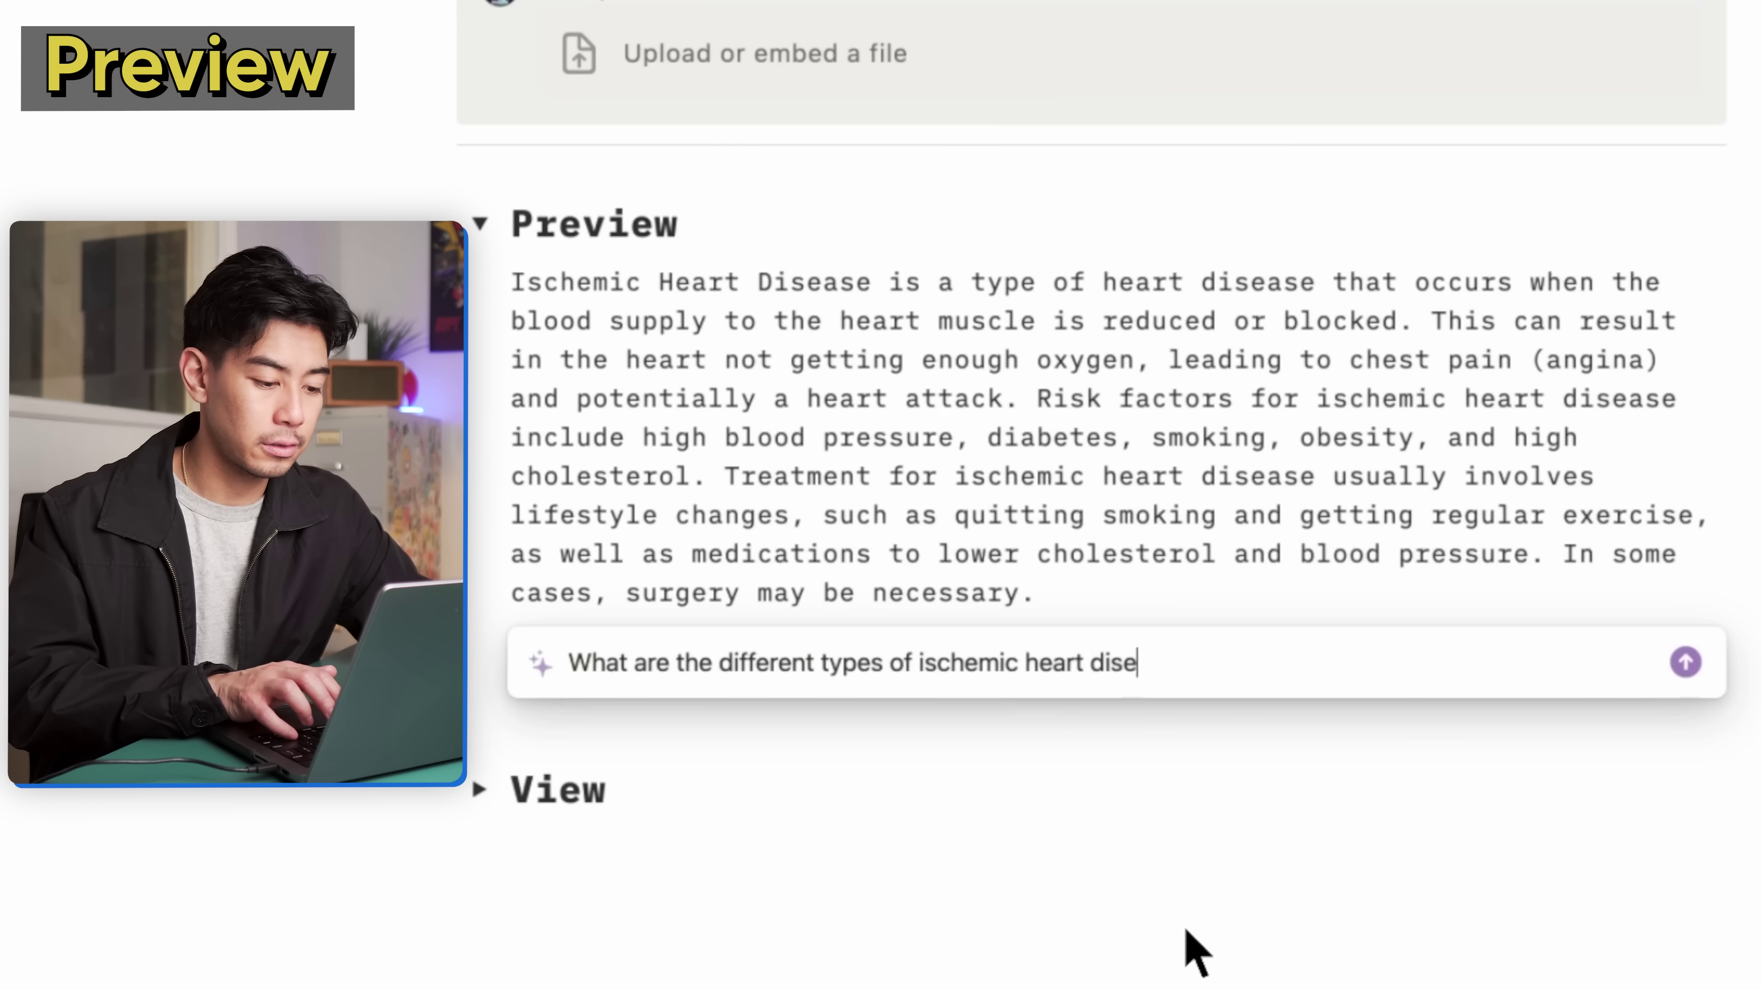
pyautogui.press('Return')
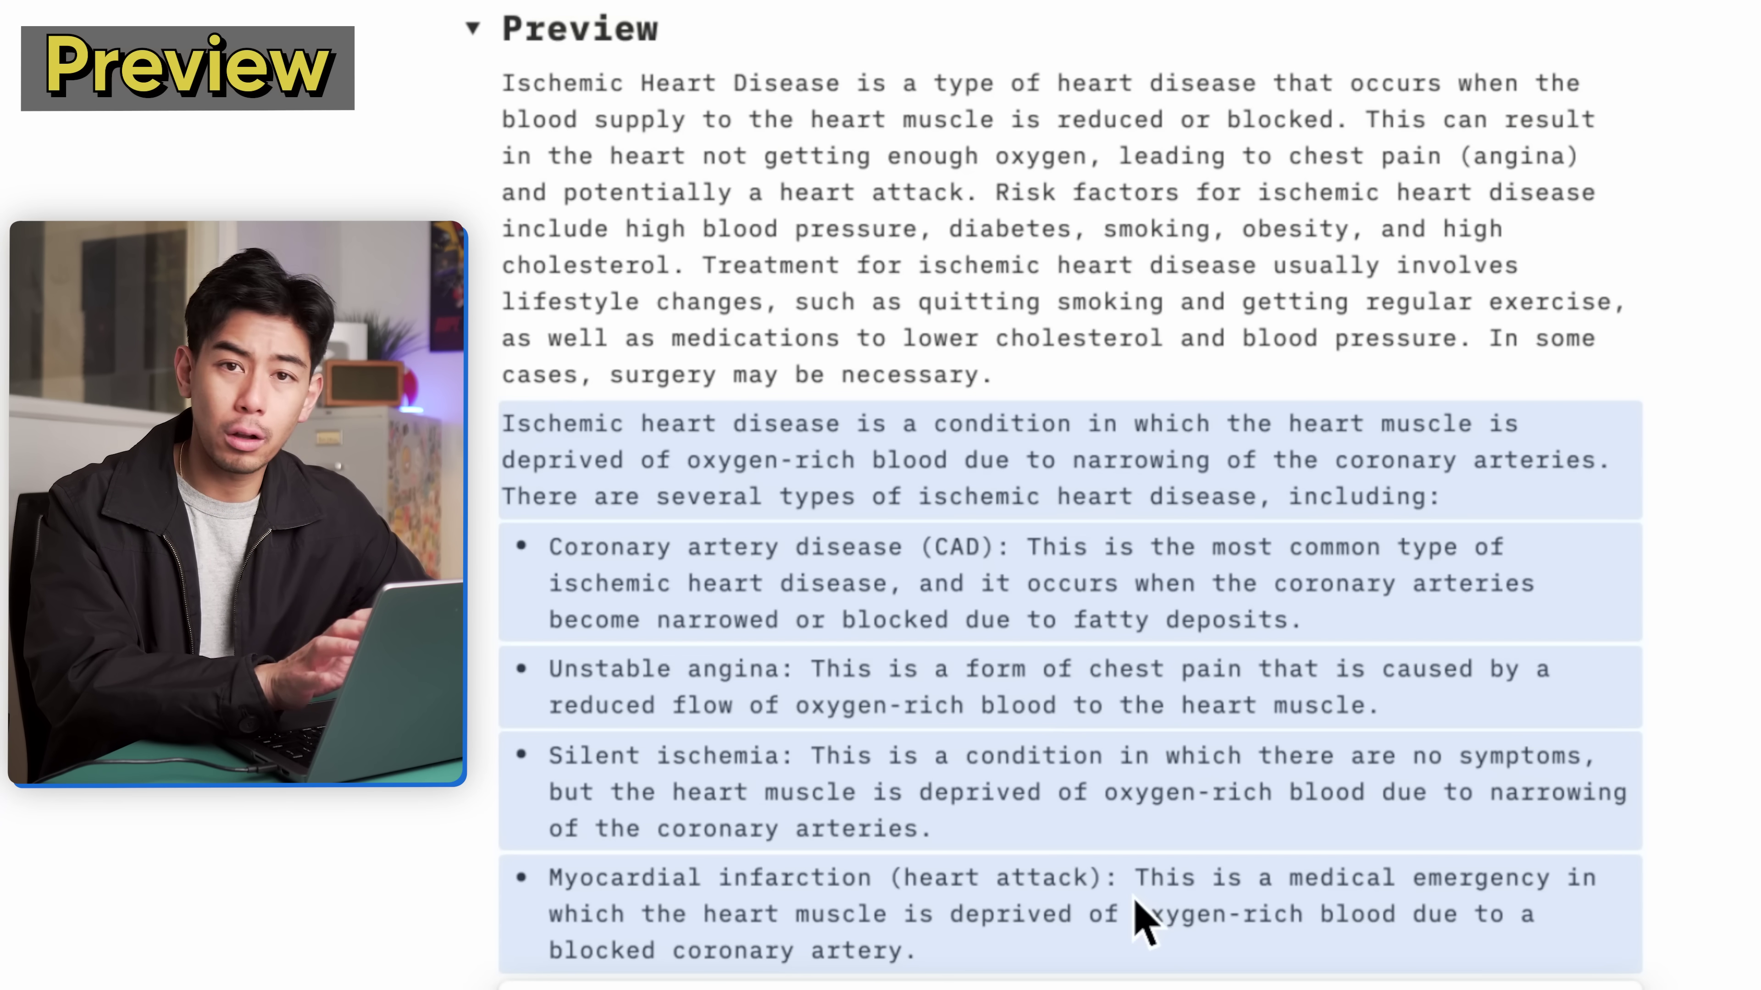
# Make 'Ischemic heart disease' a toggle title, splitting the rest of the sentence below it
pyautogui.click(970, 513)
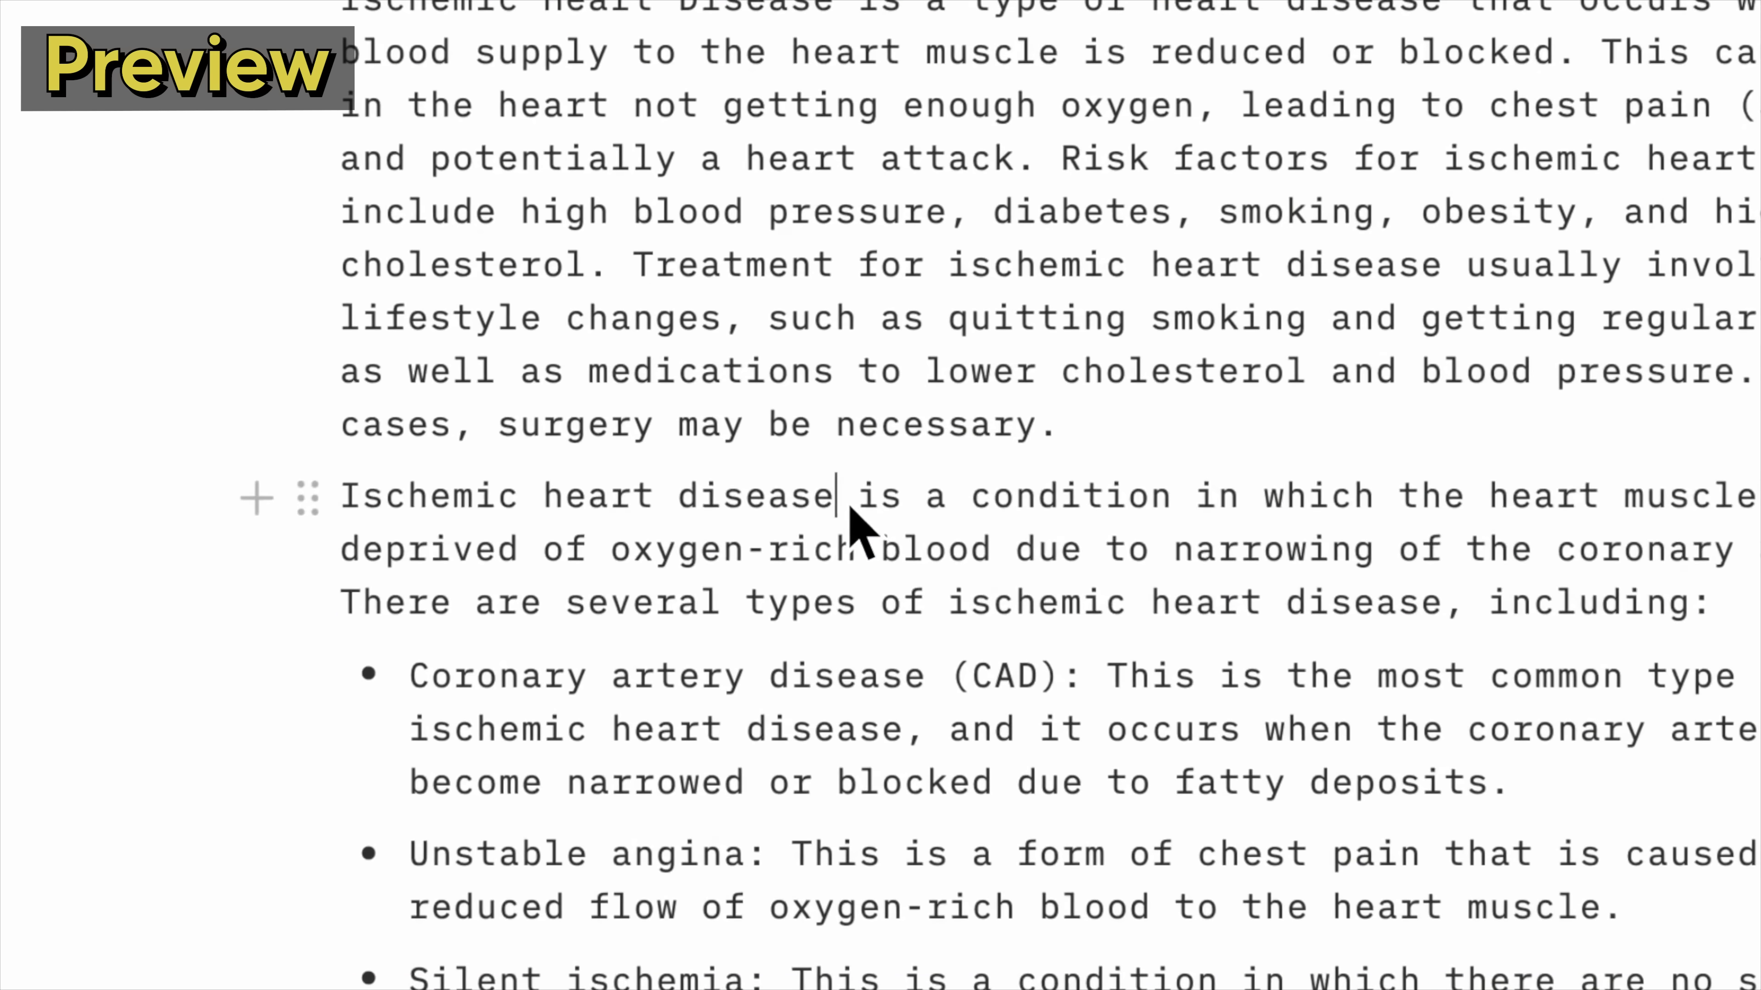
pyautogui.write('>')
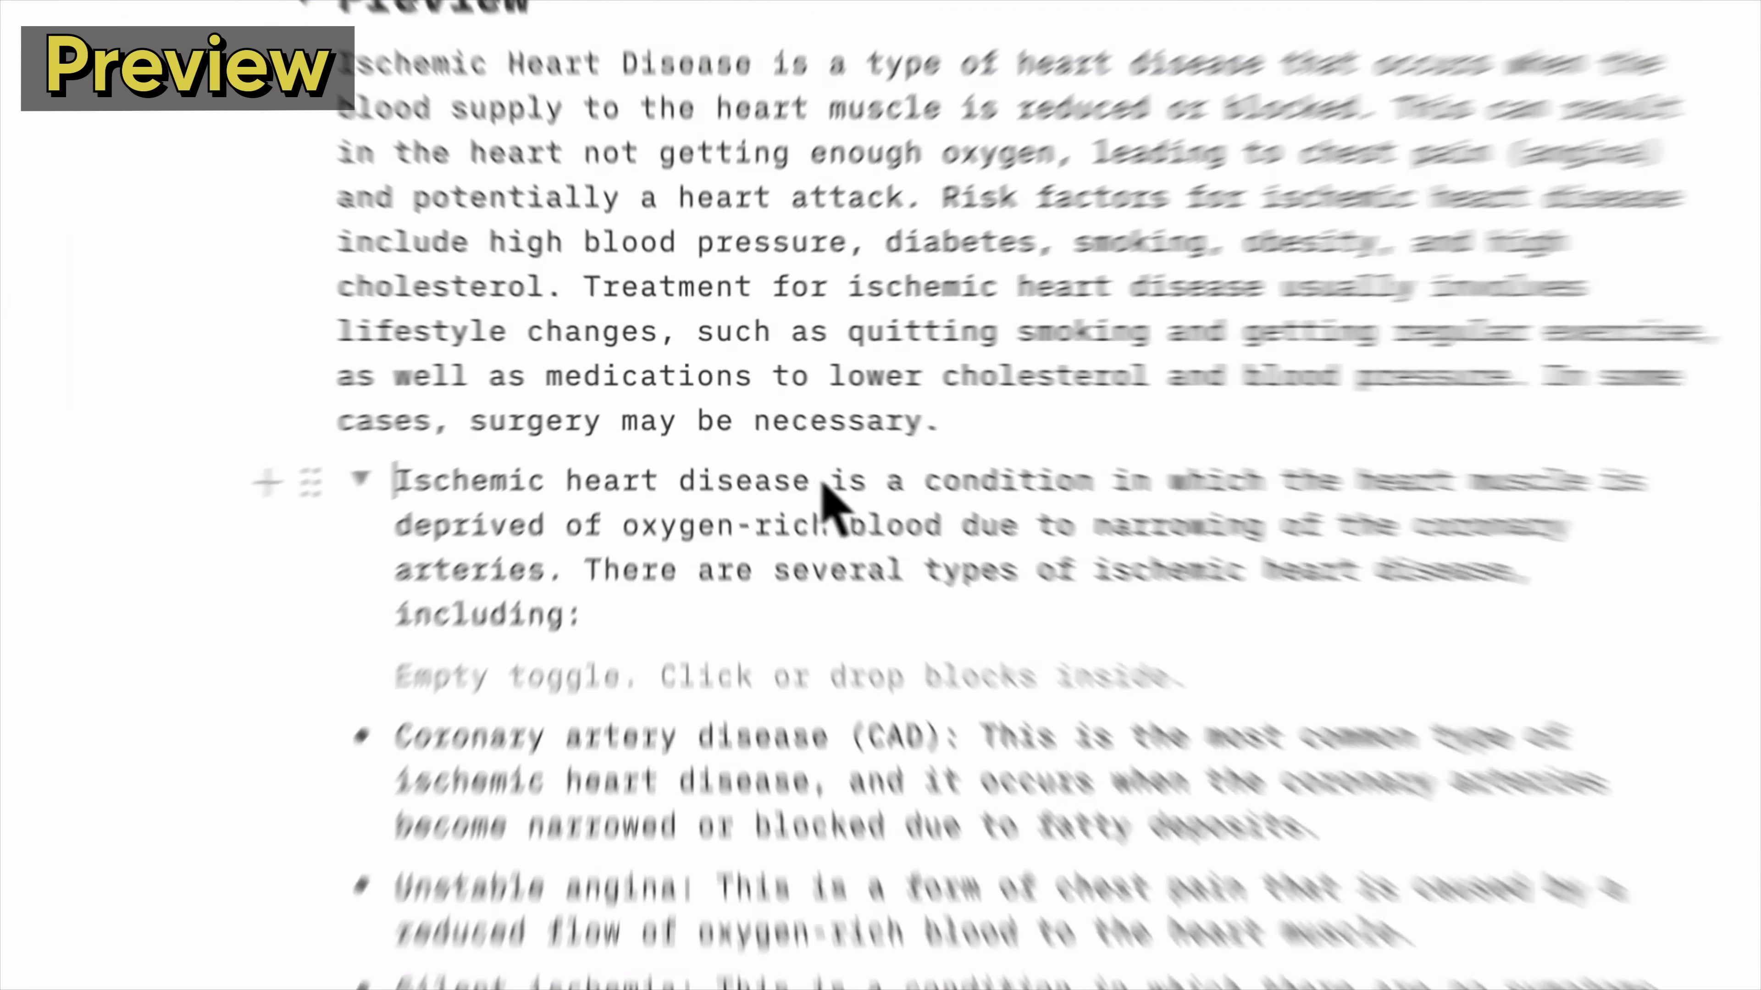
pyautogui.click(766, 431)
pyautogui.press('Return')
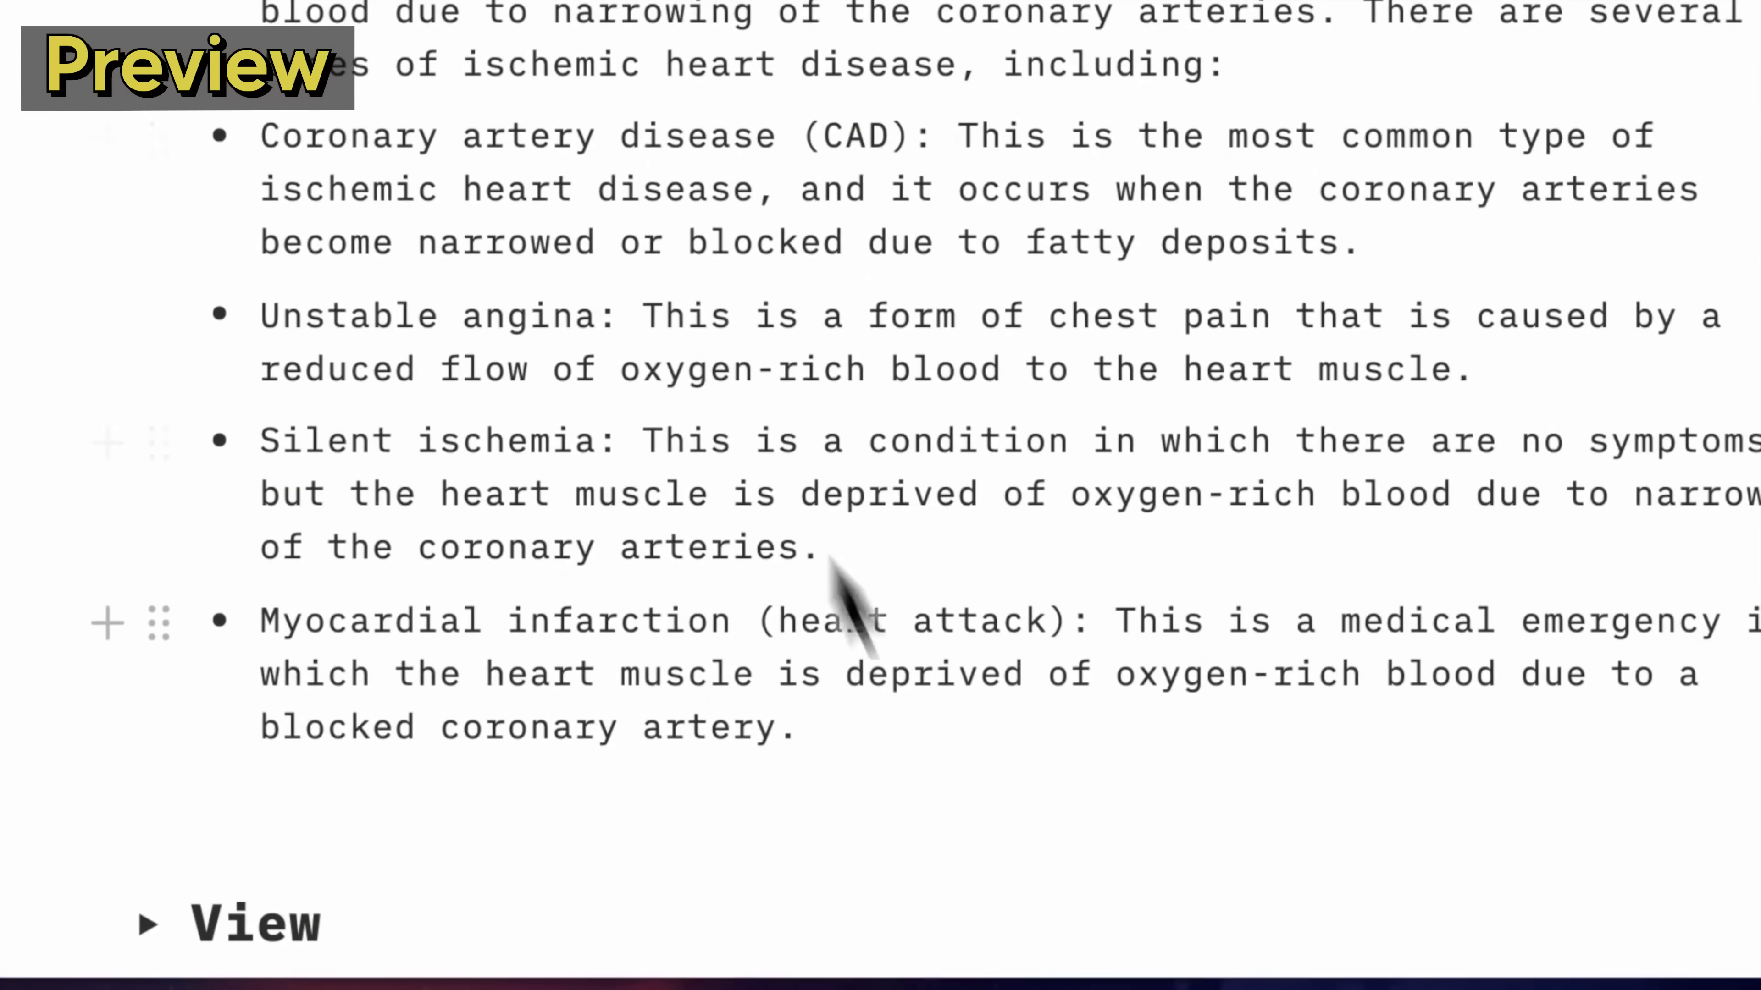
# Turn the four disease-type bullets into toggles with each description nested inside
pyautogui.moveTo(813, 732); pyautogui.dragTo(354, 253)
pyautogui.moveTo(844, 543); pyautogui.dragTo(795, 500)
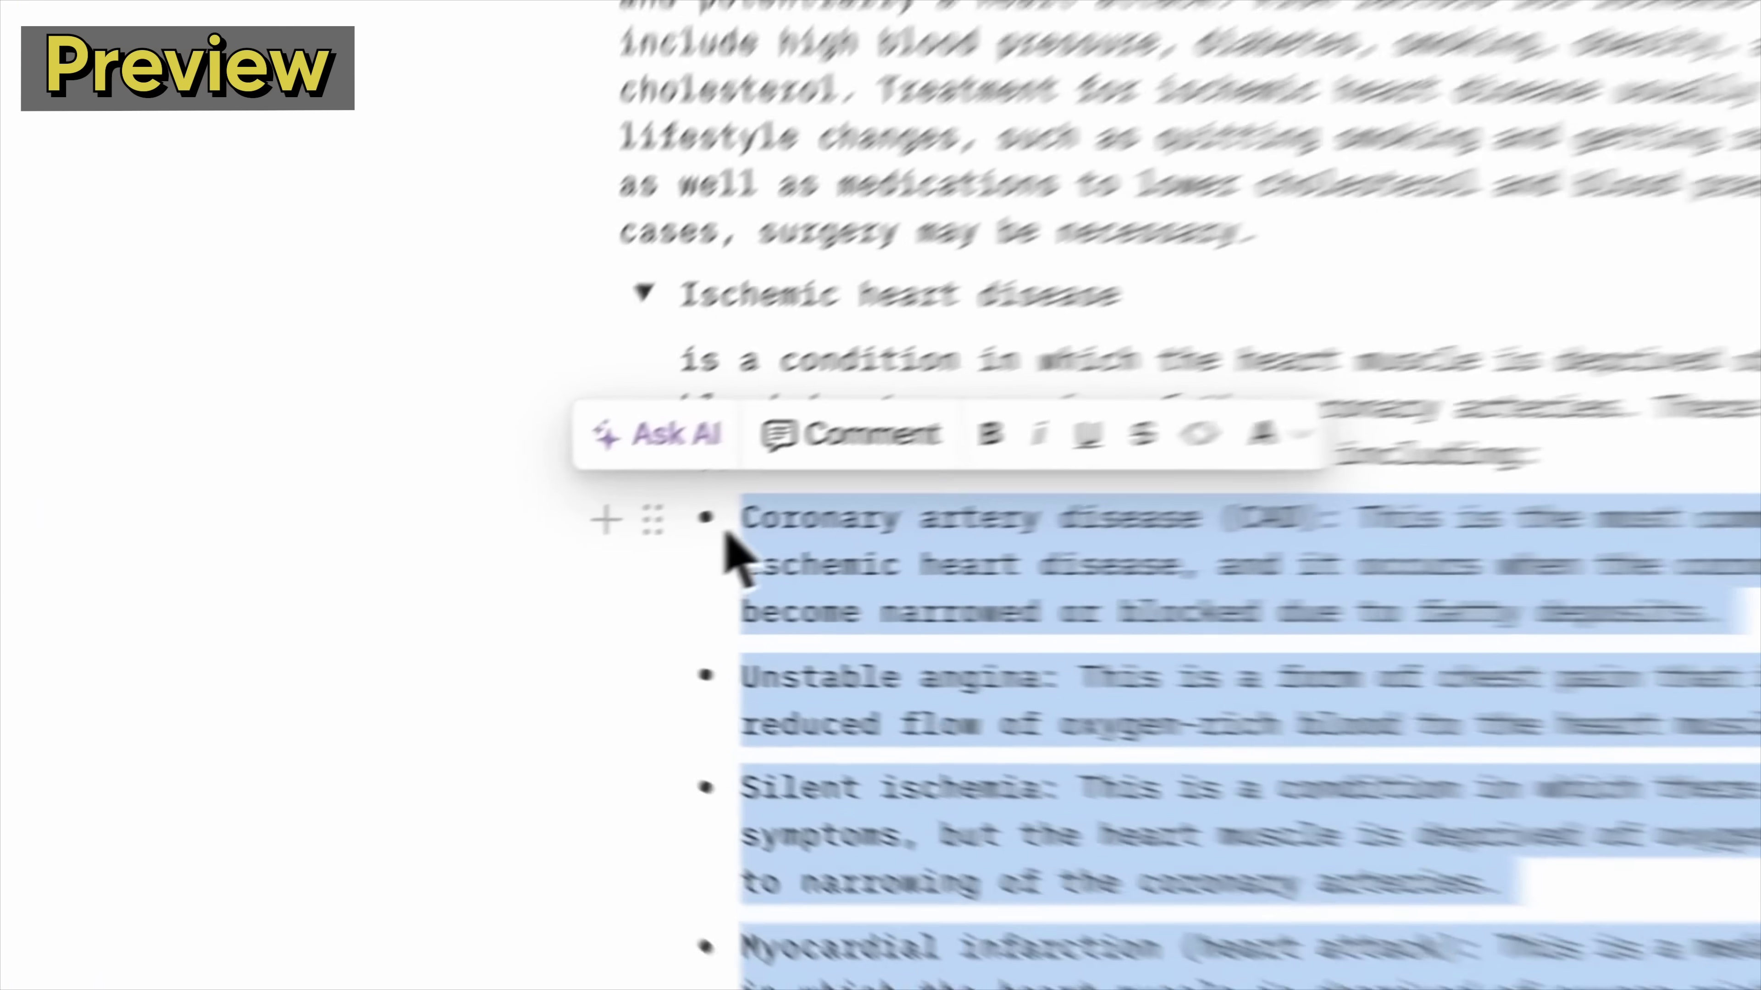
pyautogui.click(547, 559)
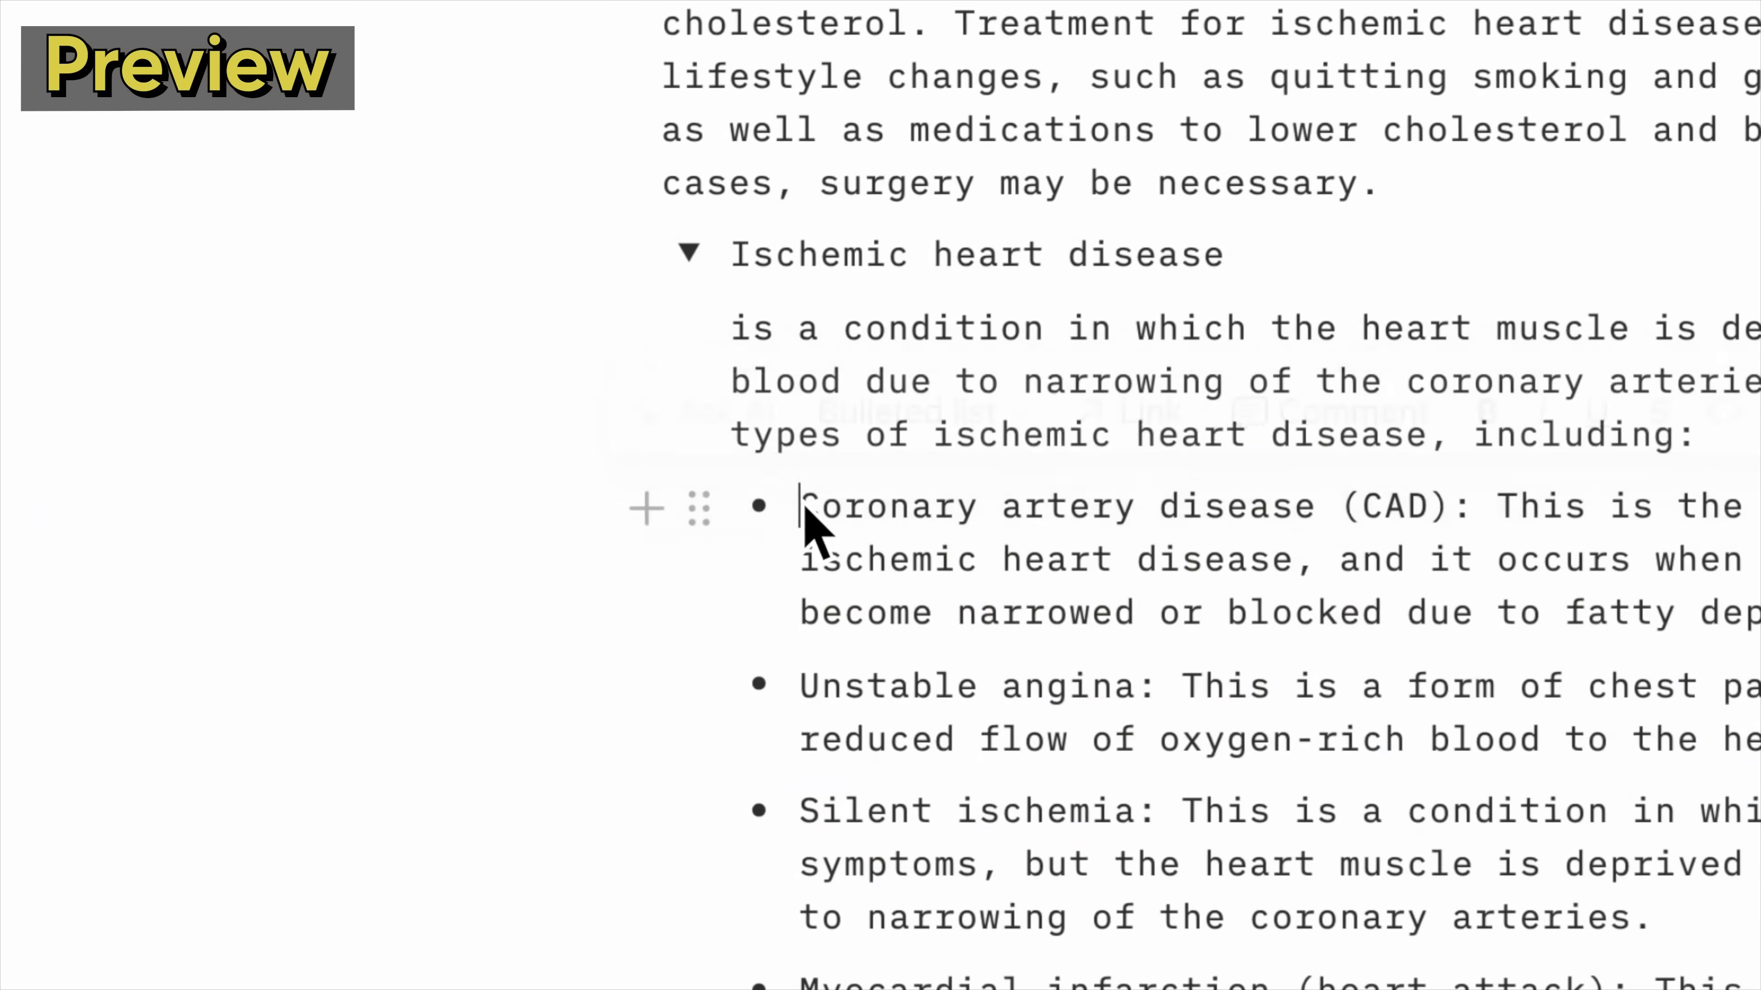
pyautogui.moveTo(804, 509); pyautogui.dragTo(873, 771)
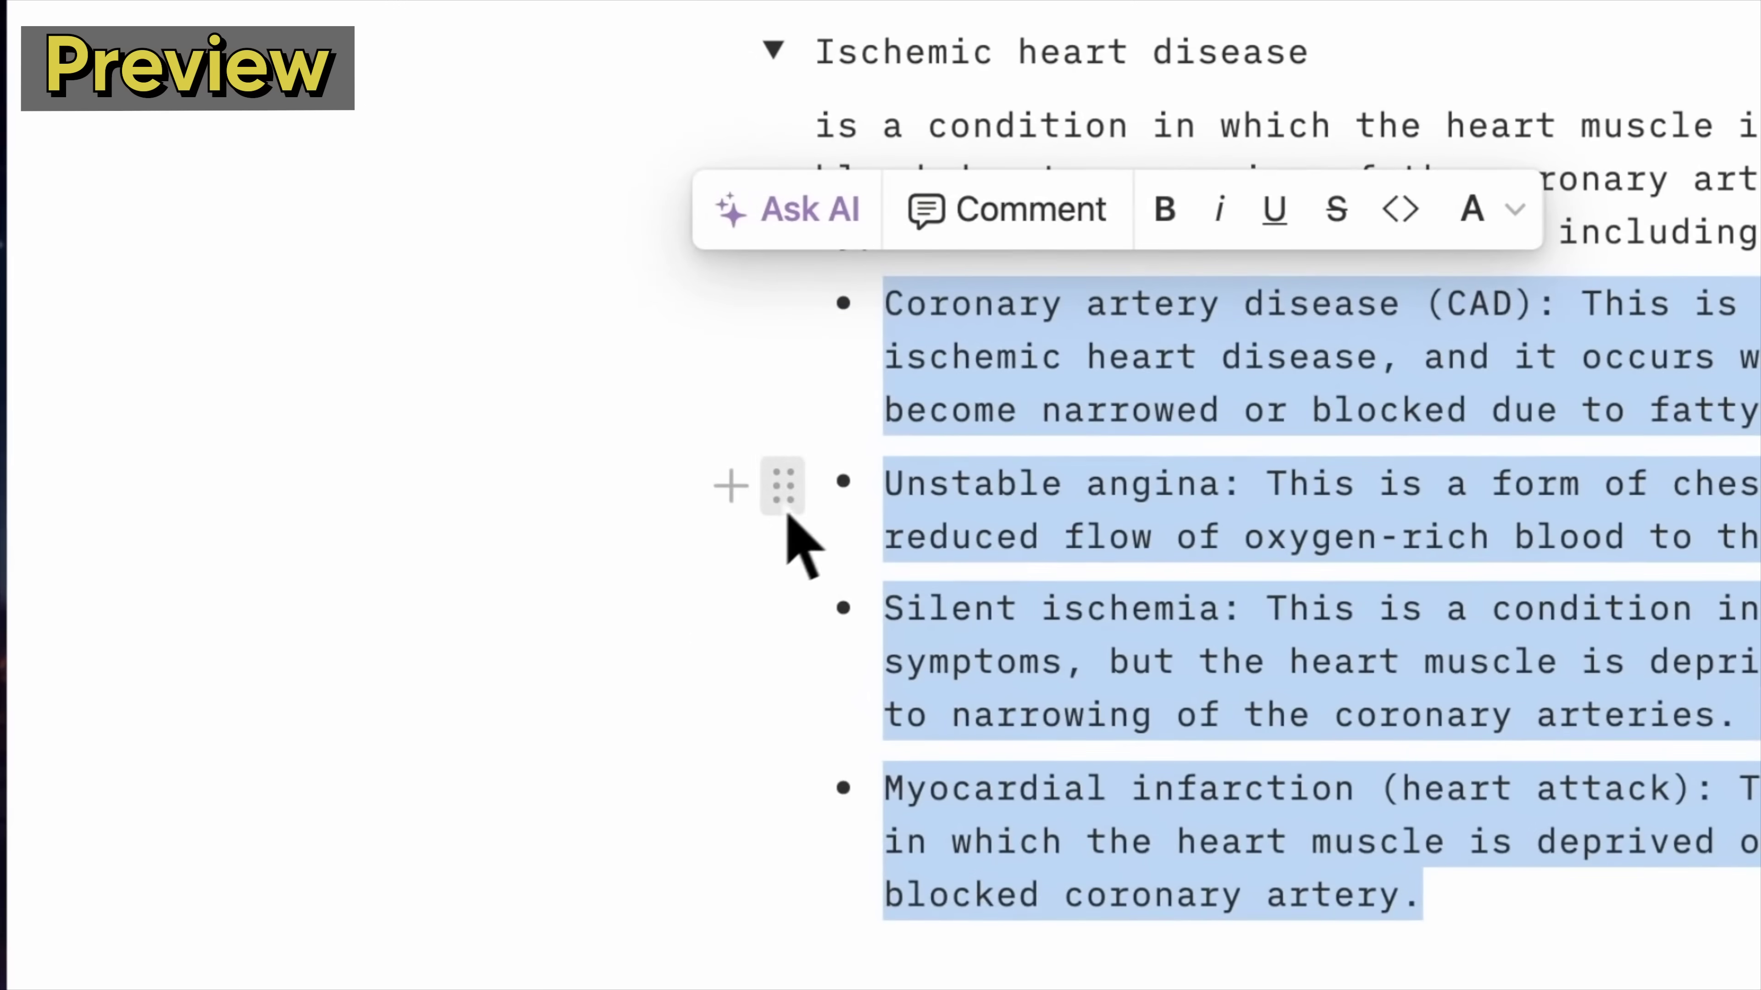
pyautogui.click(782, 494)
pyautogui.moveTo(683, 420)
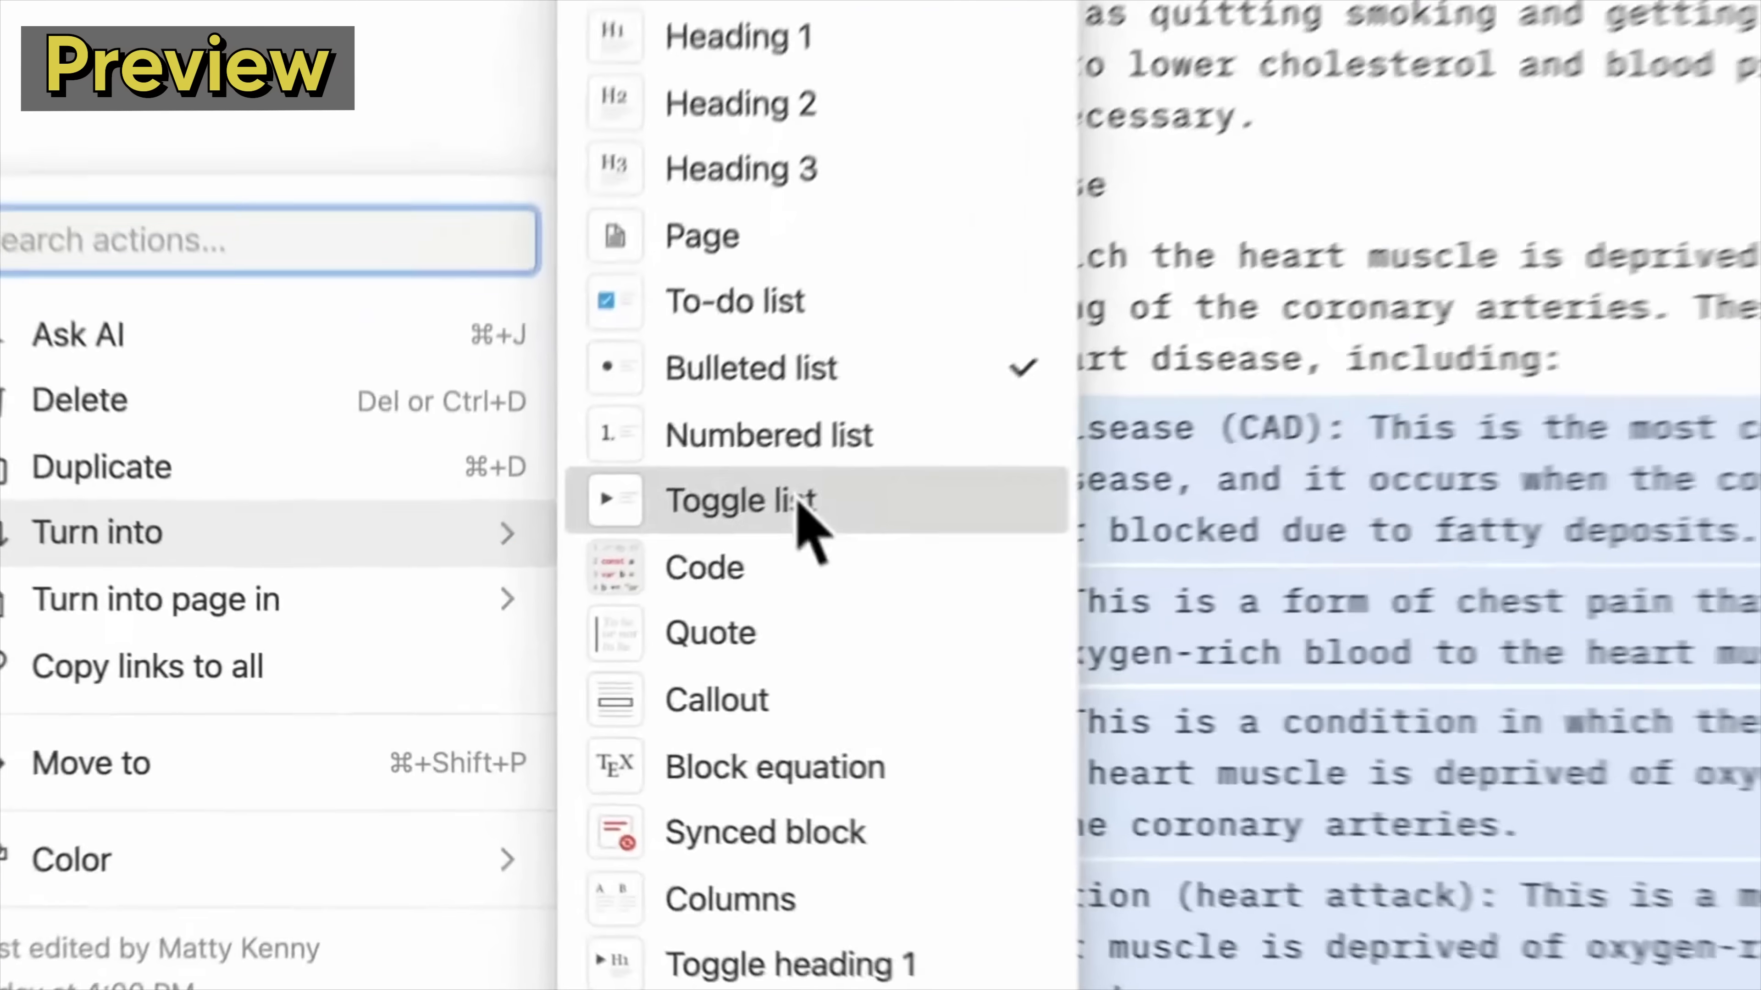
pyautogui.click(999, 380)
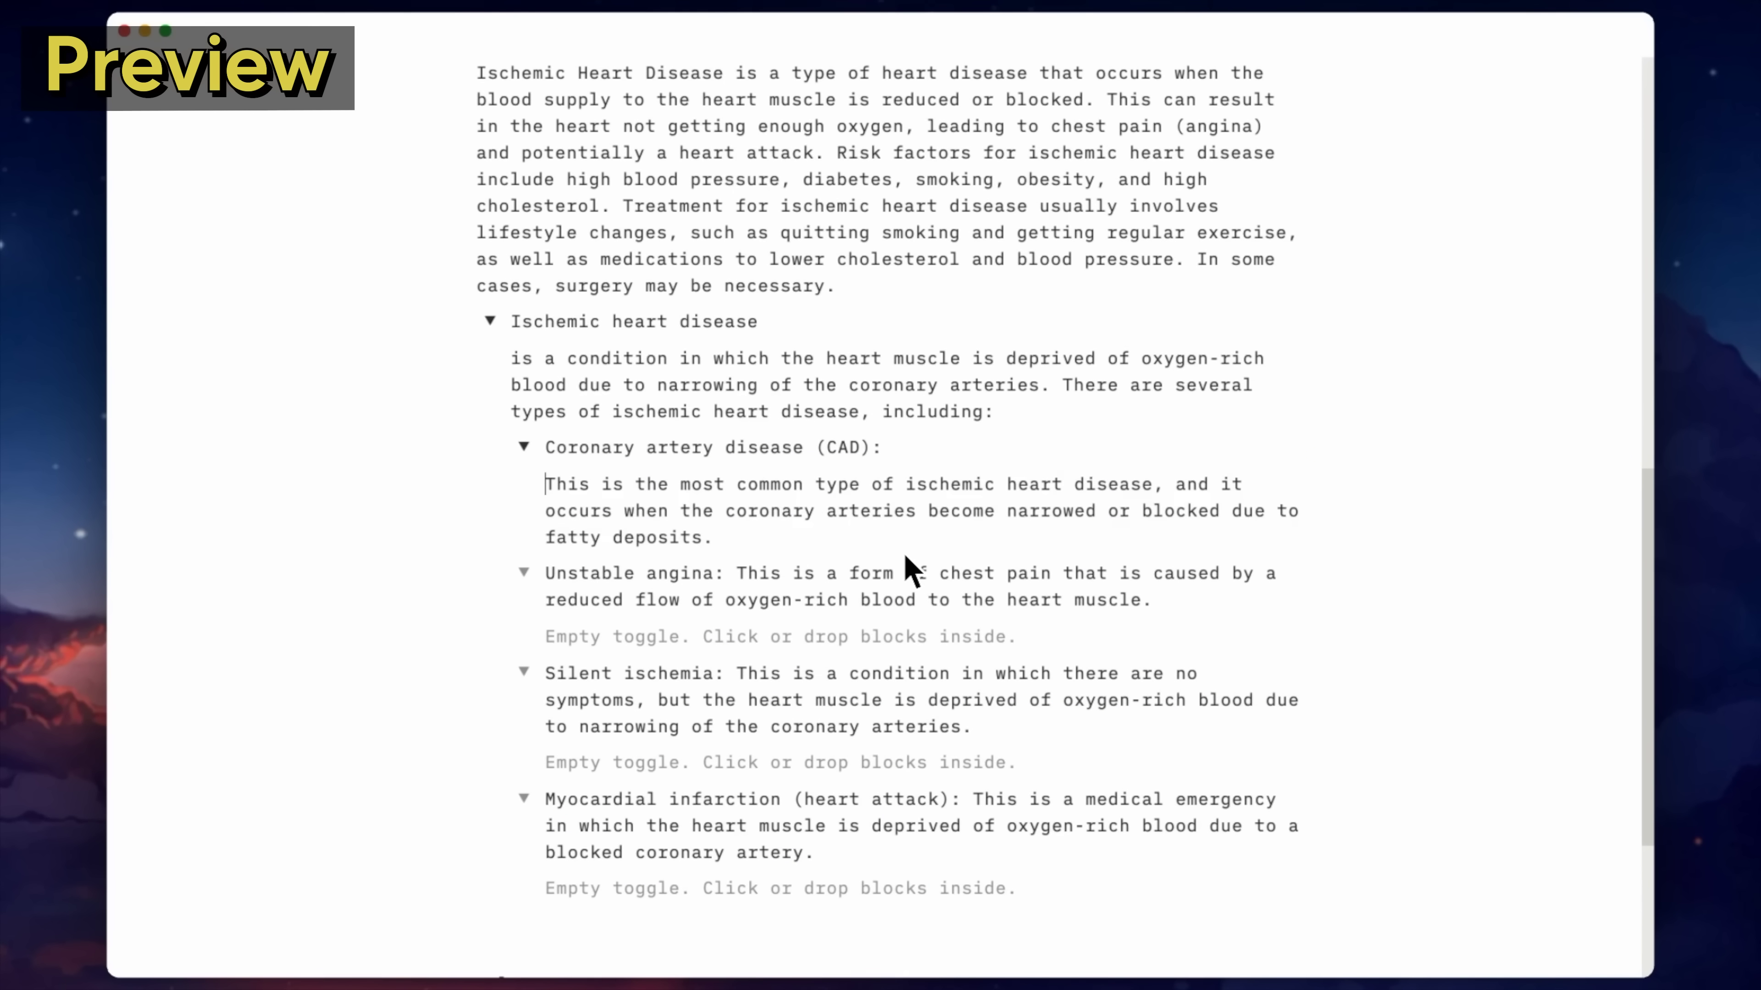
pyautogui.click(737, 574)
pyautogui.press('Return')
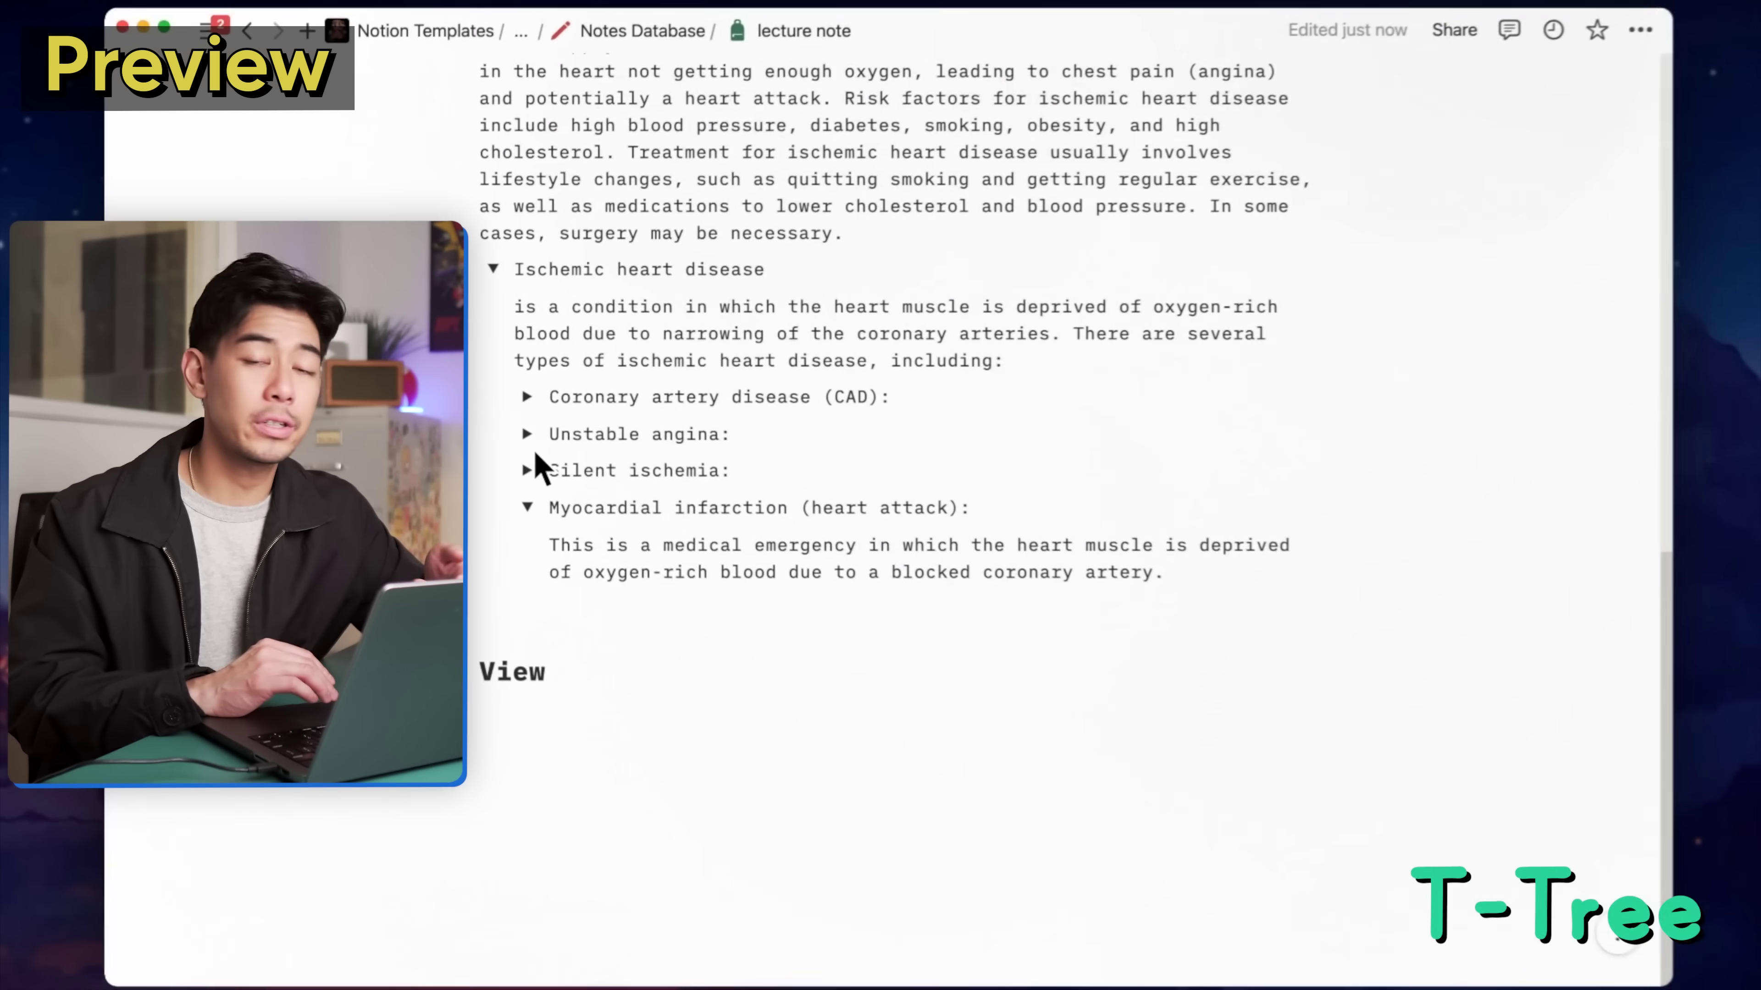
# Have Notion AI format the four condition toggles as a table
pyautogui.scroll(2, 538, 466)
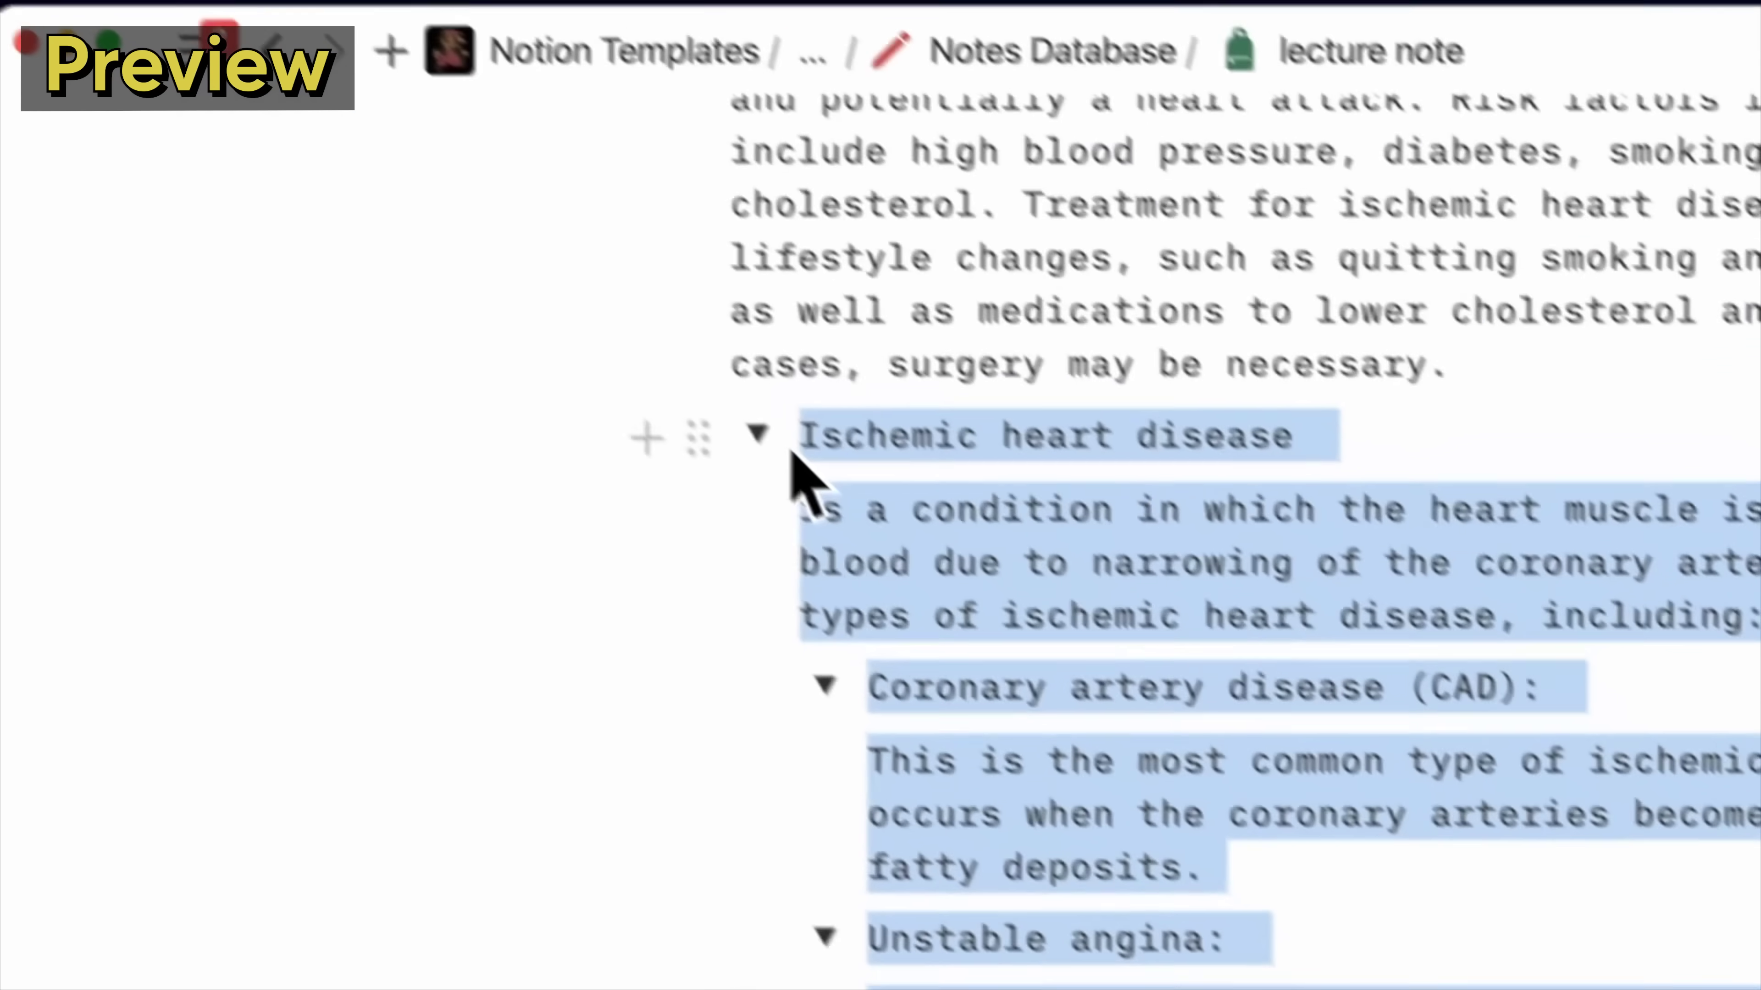
pyautogui.moveTo(798, 469); pyautogui.dragTo(796, 460)
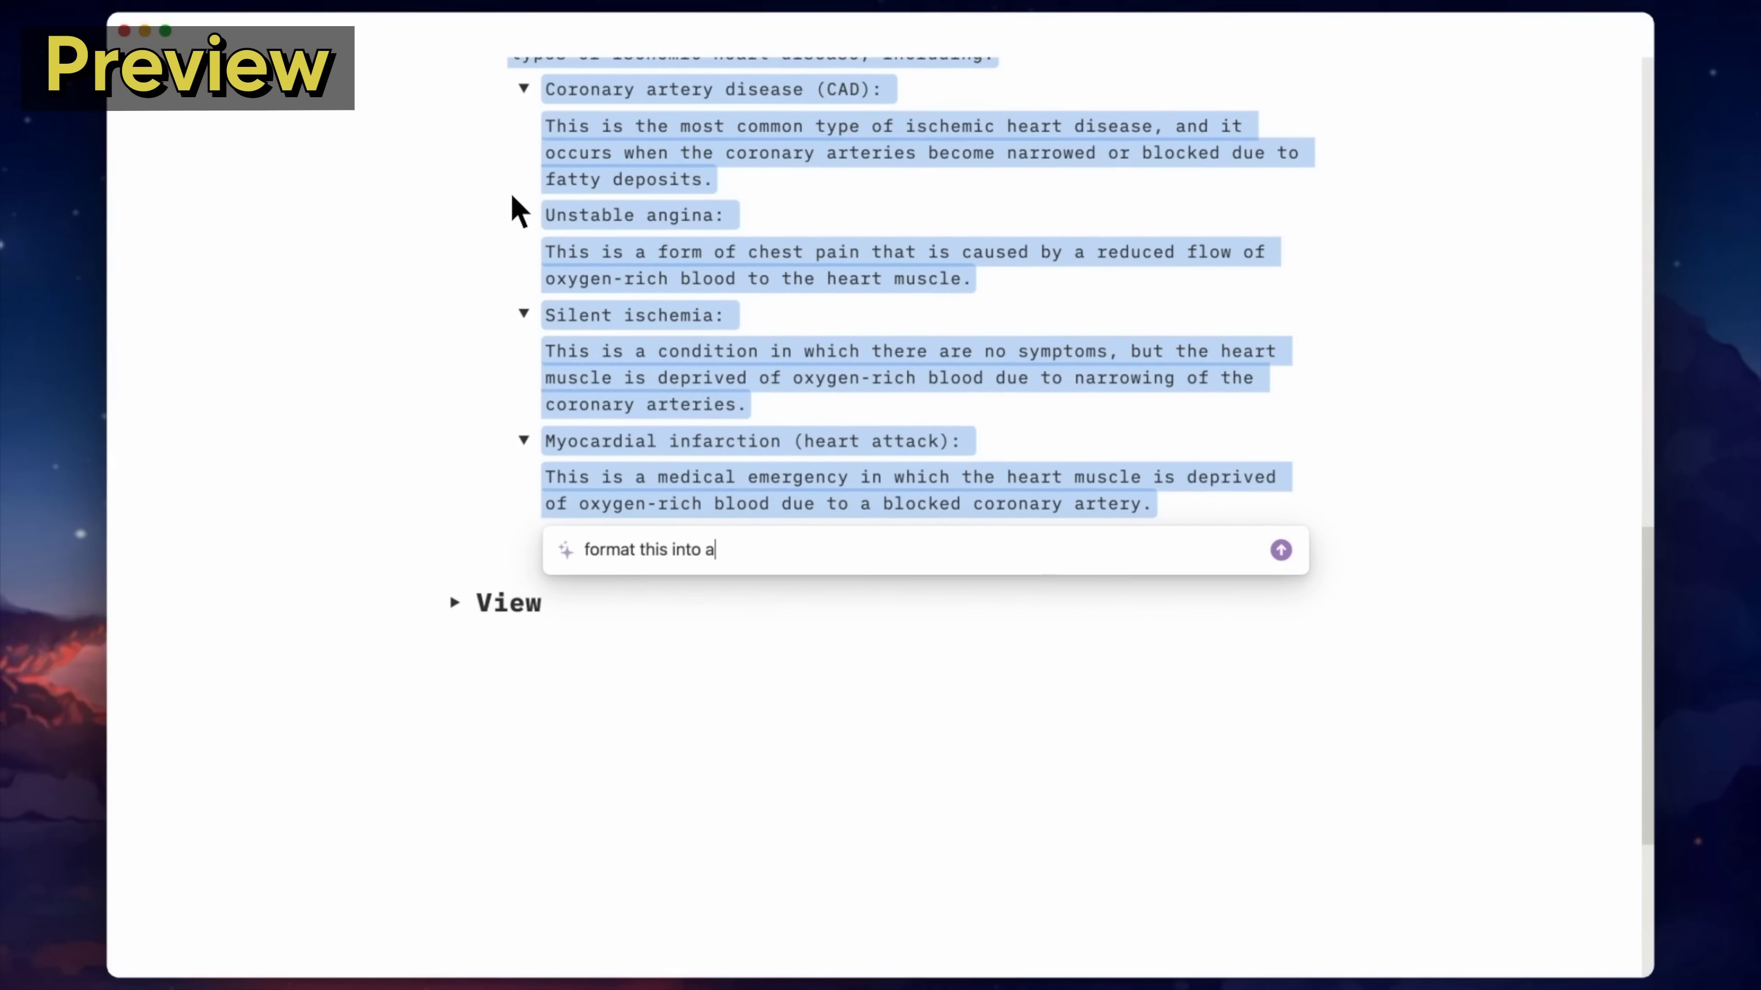
pyautogui.write('e')
pyautogui.press('Return')
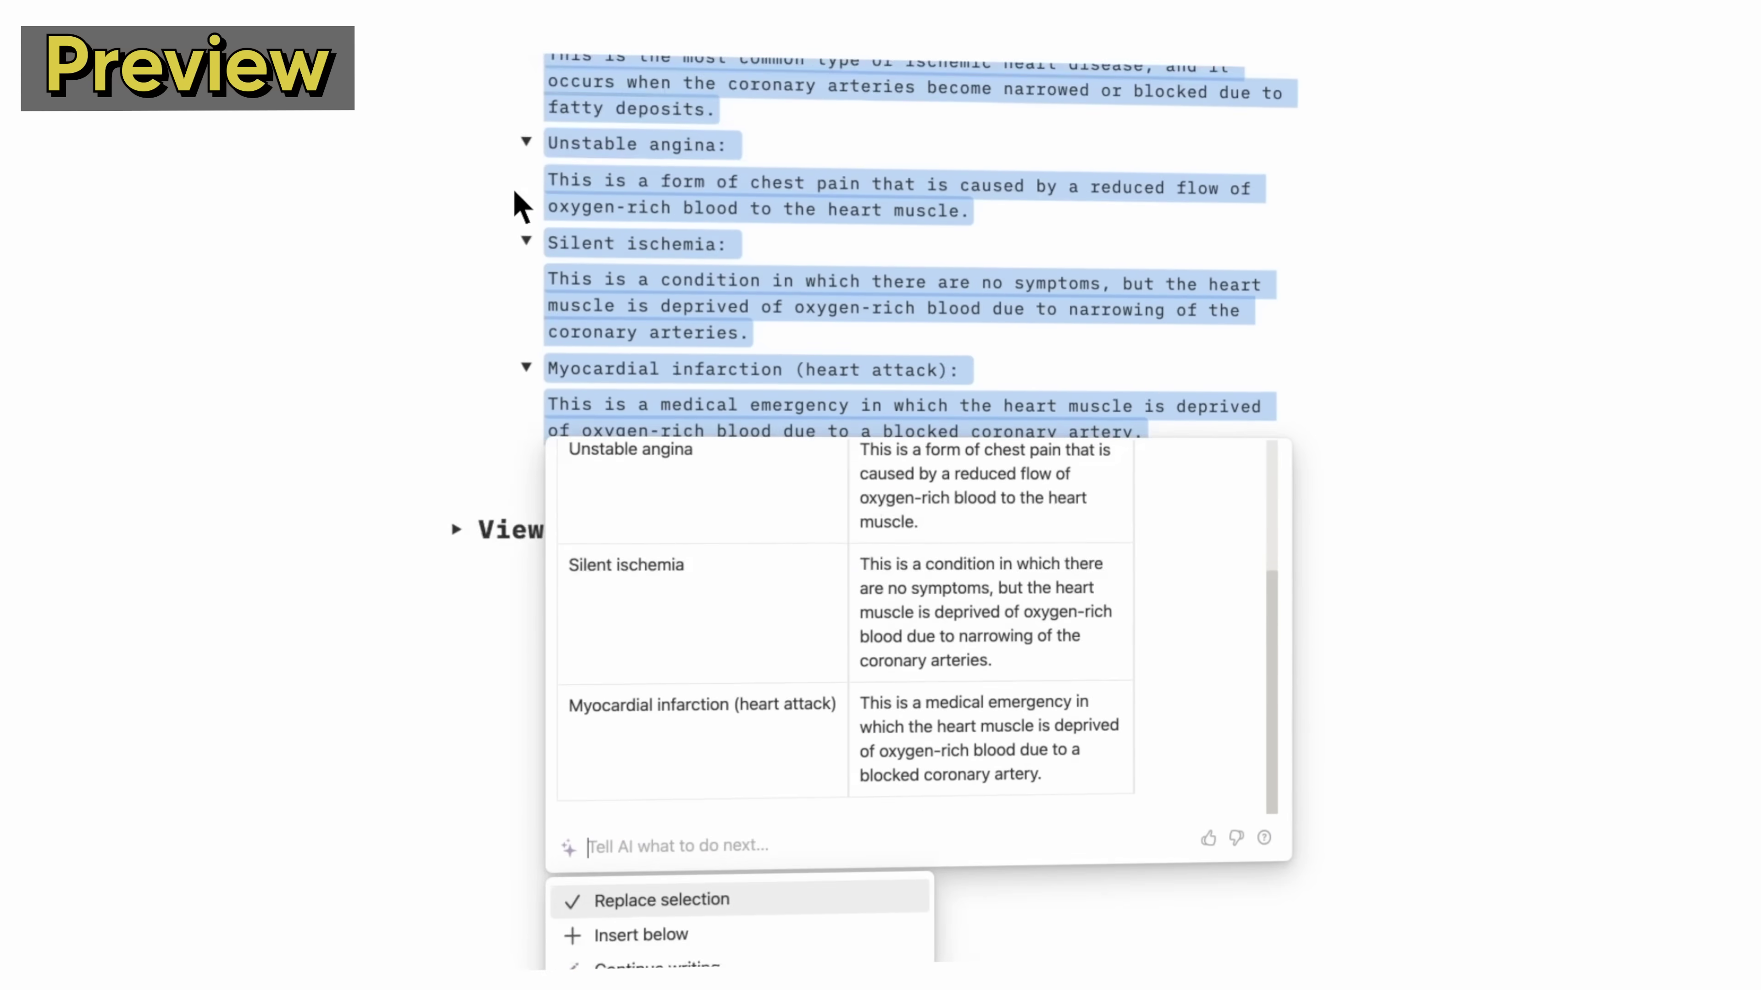
# Have AI add a Treatment Options column to the conditions table
pyautogui.scroll(4, 833, 665)
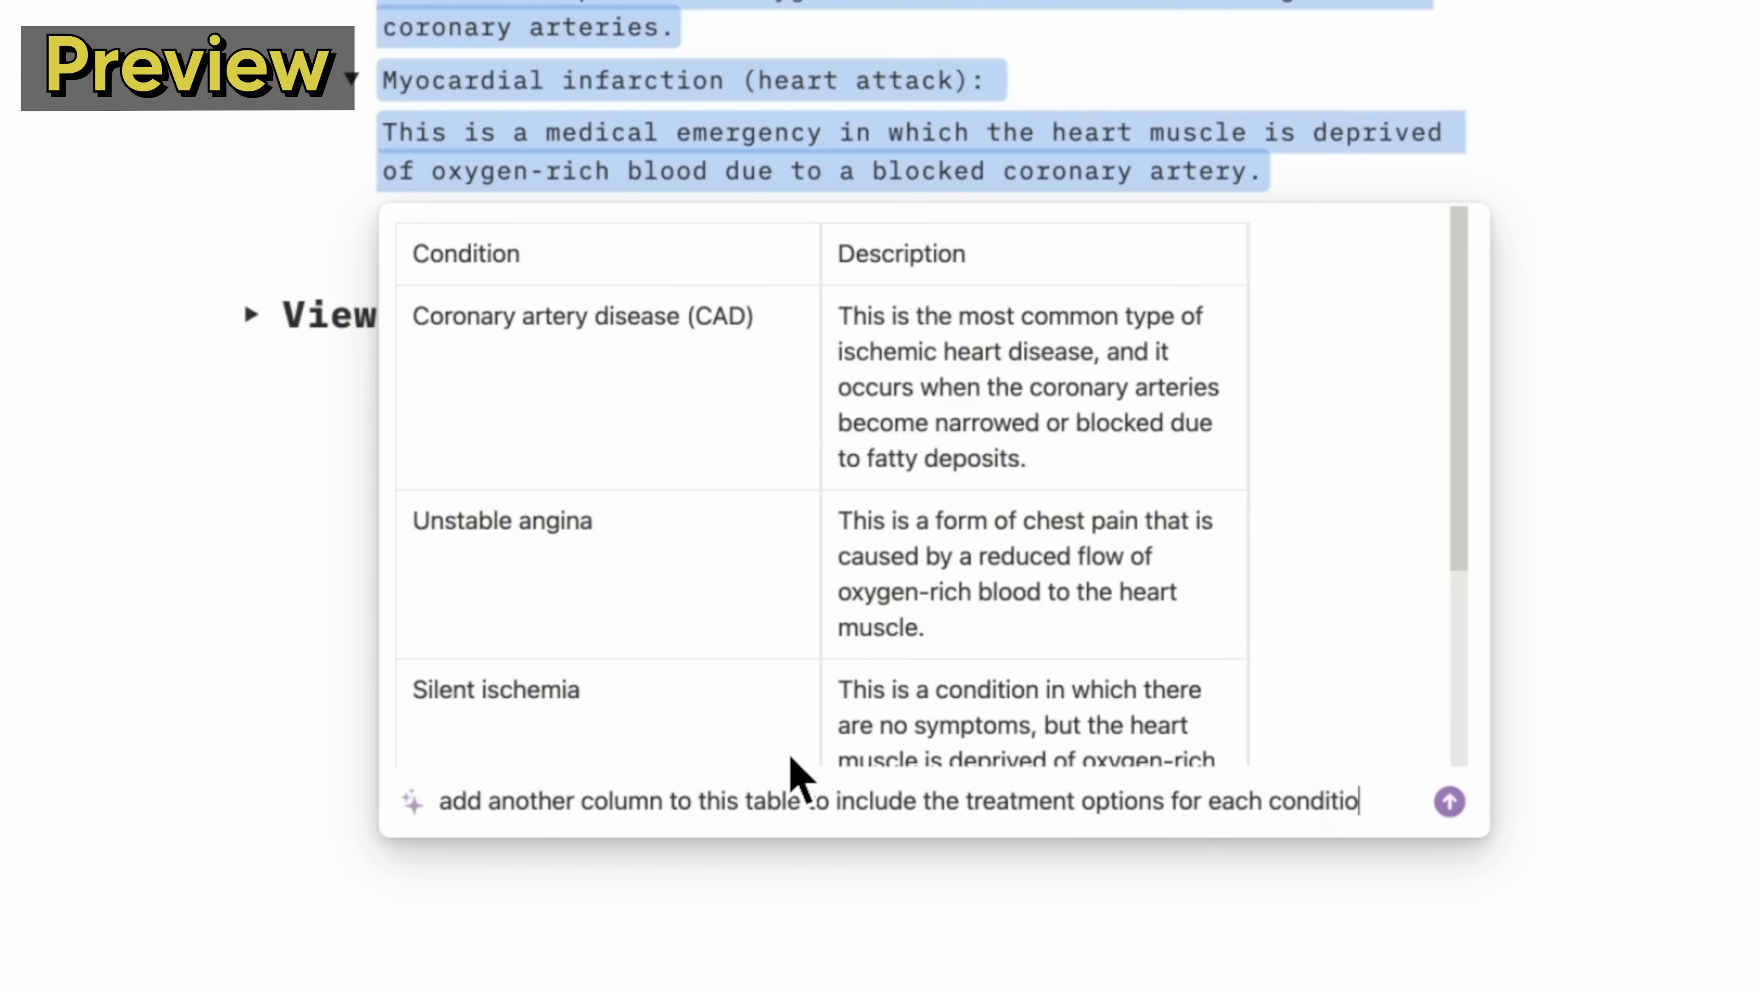
pyautogui.write('n')
pyautogui.press('Return')
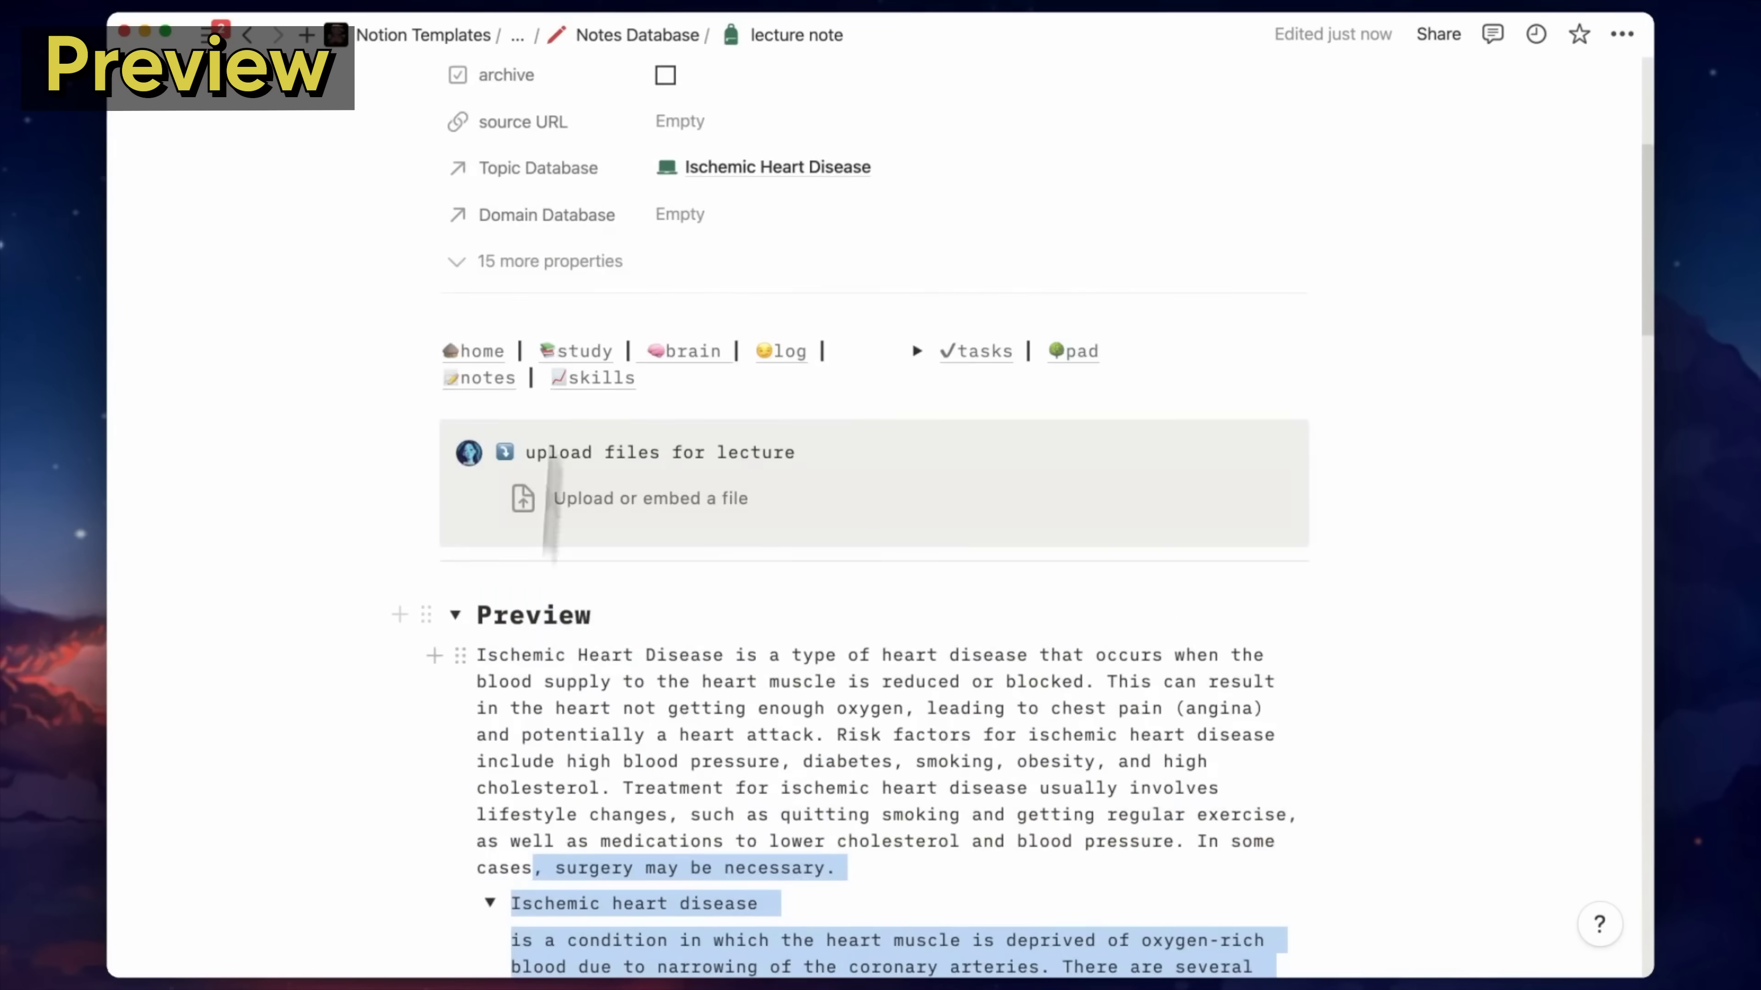
# Have AI summarize the ischemia, ischemic heart disease and silent ischemia sections
pyautogui.scroll(-15, 562, 950)
pyautogui.scroll(-10, 562, 947)
pyautogui.moveTo(1296, 916); pyautogui.dragTo(478, 451)
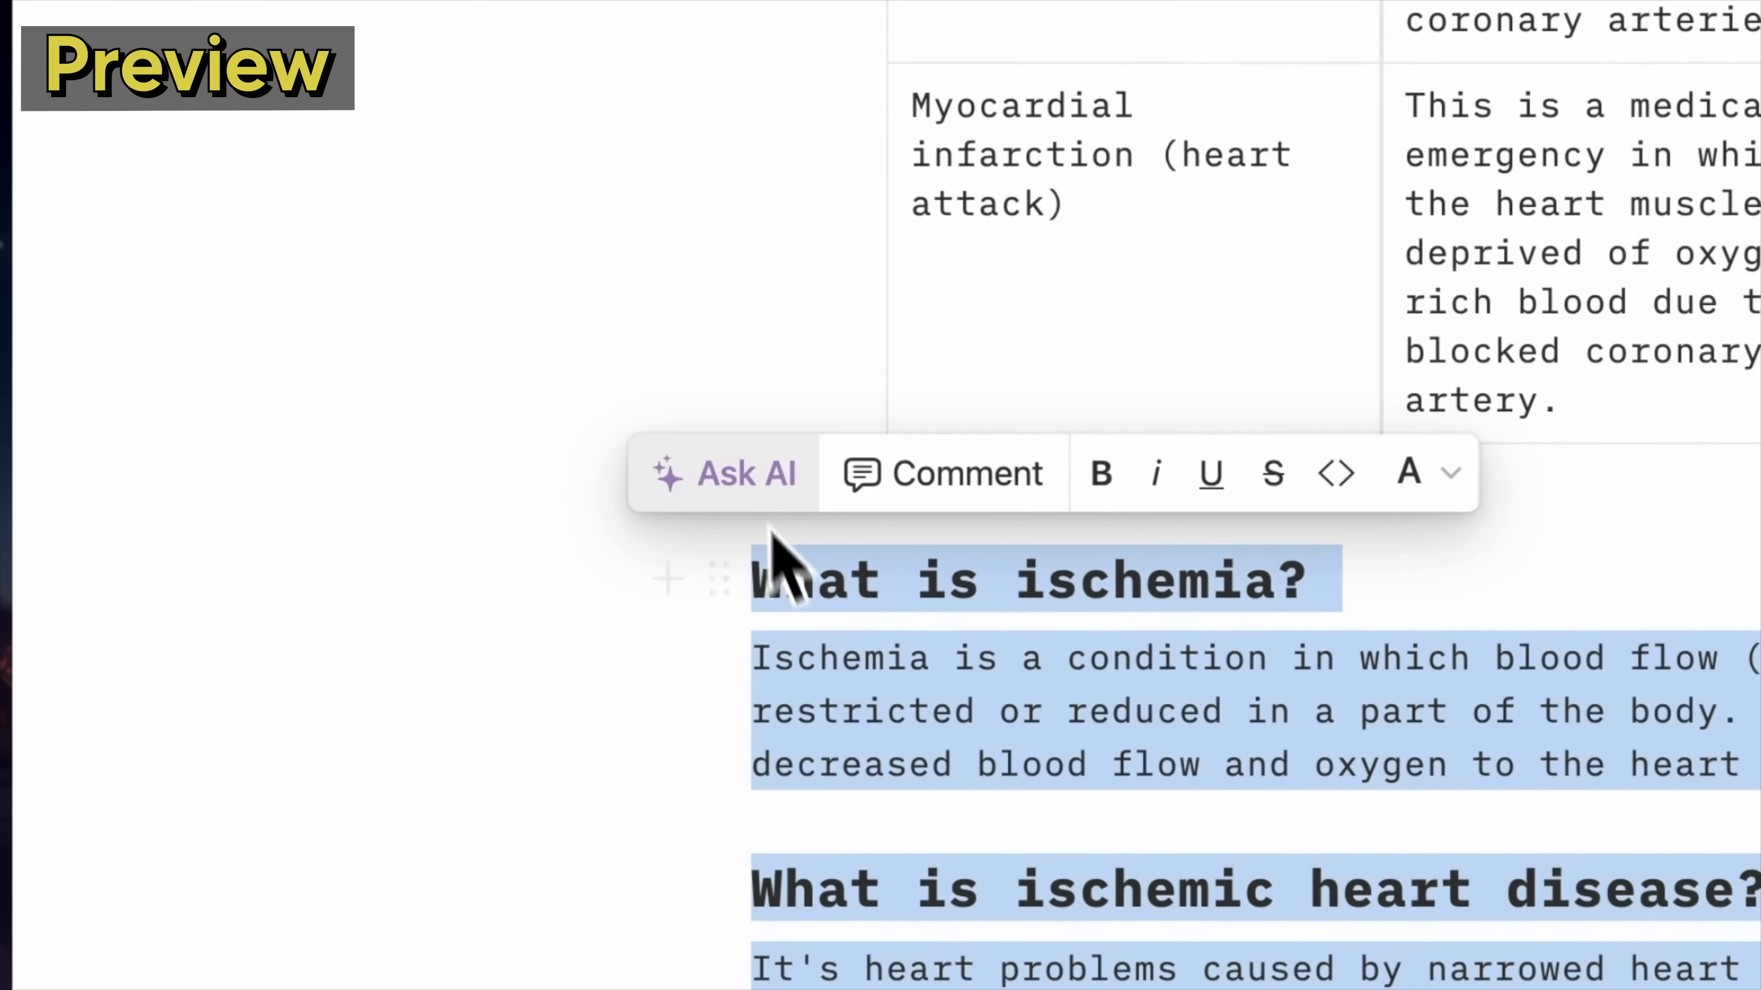
pyautogui.click(766, 486)
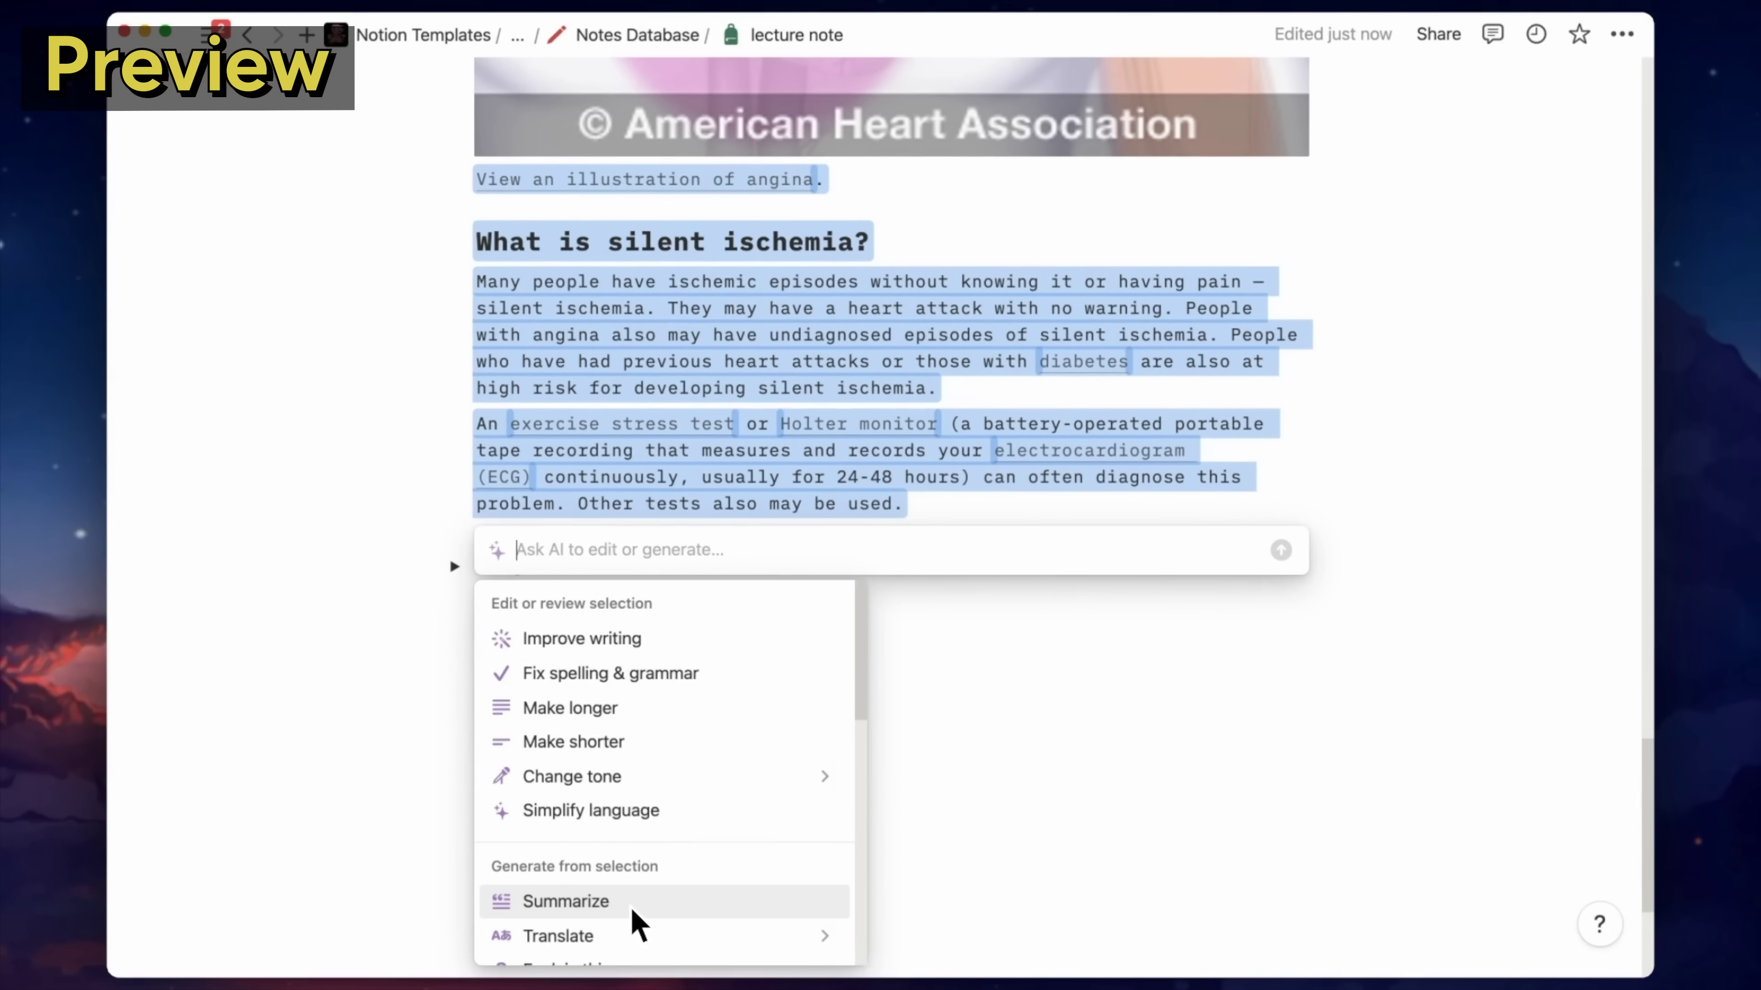
pyautogui.scroll(-1, 631, 924)
pyautogui.click(637, 865)
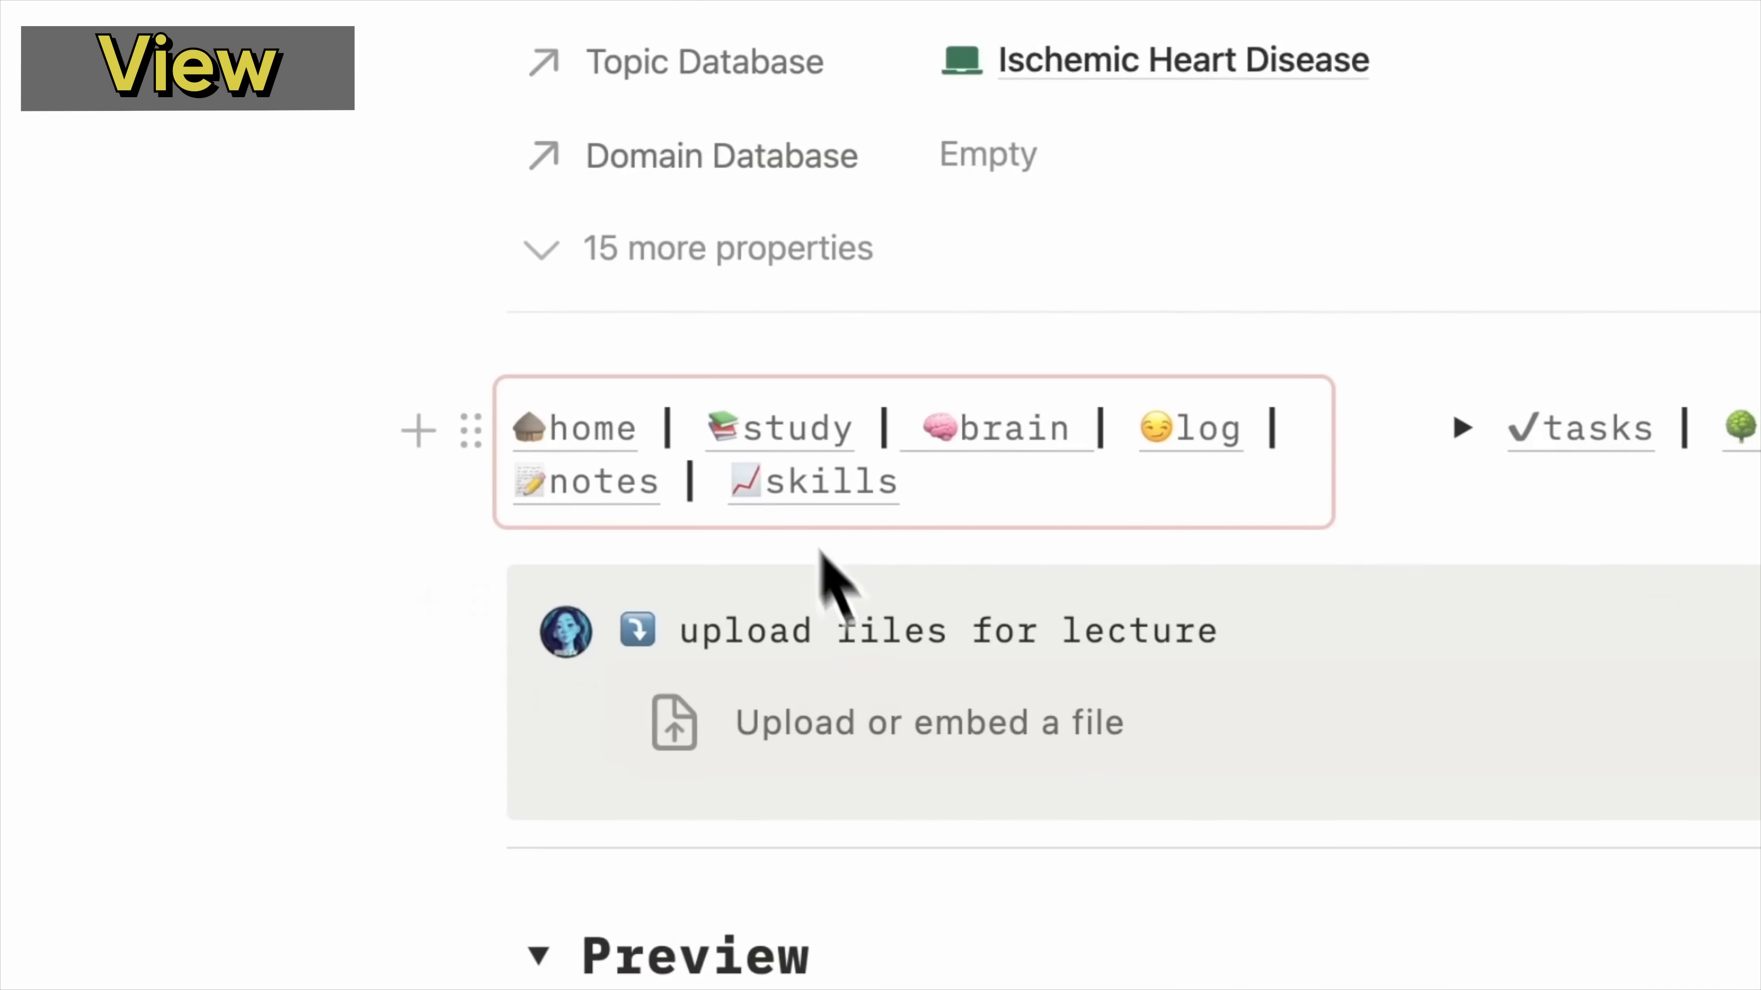
# Go to the skills page and scroll to the skill tree board with T-Tree Method, Layer Method and Associations cards
pyautogui.click(295, 424)
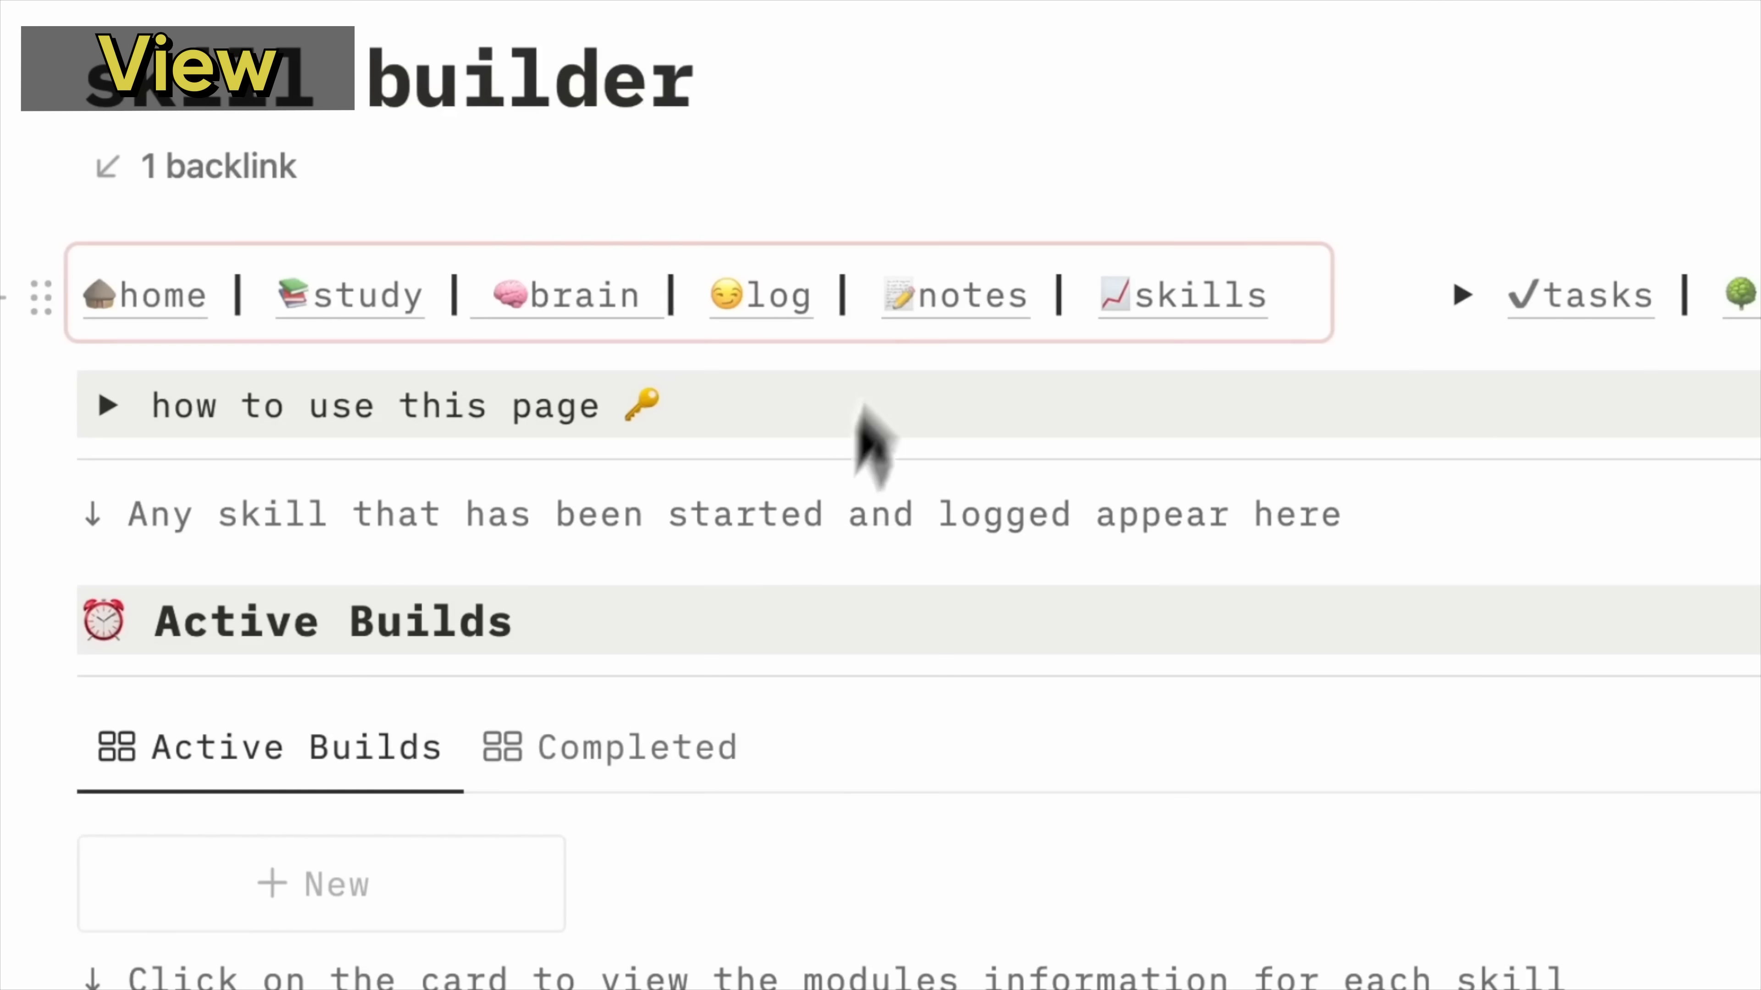
pyautogui.scroll(-15, 859, 416)
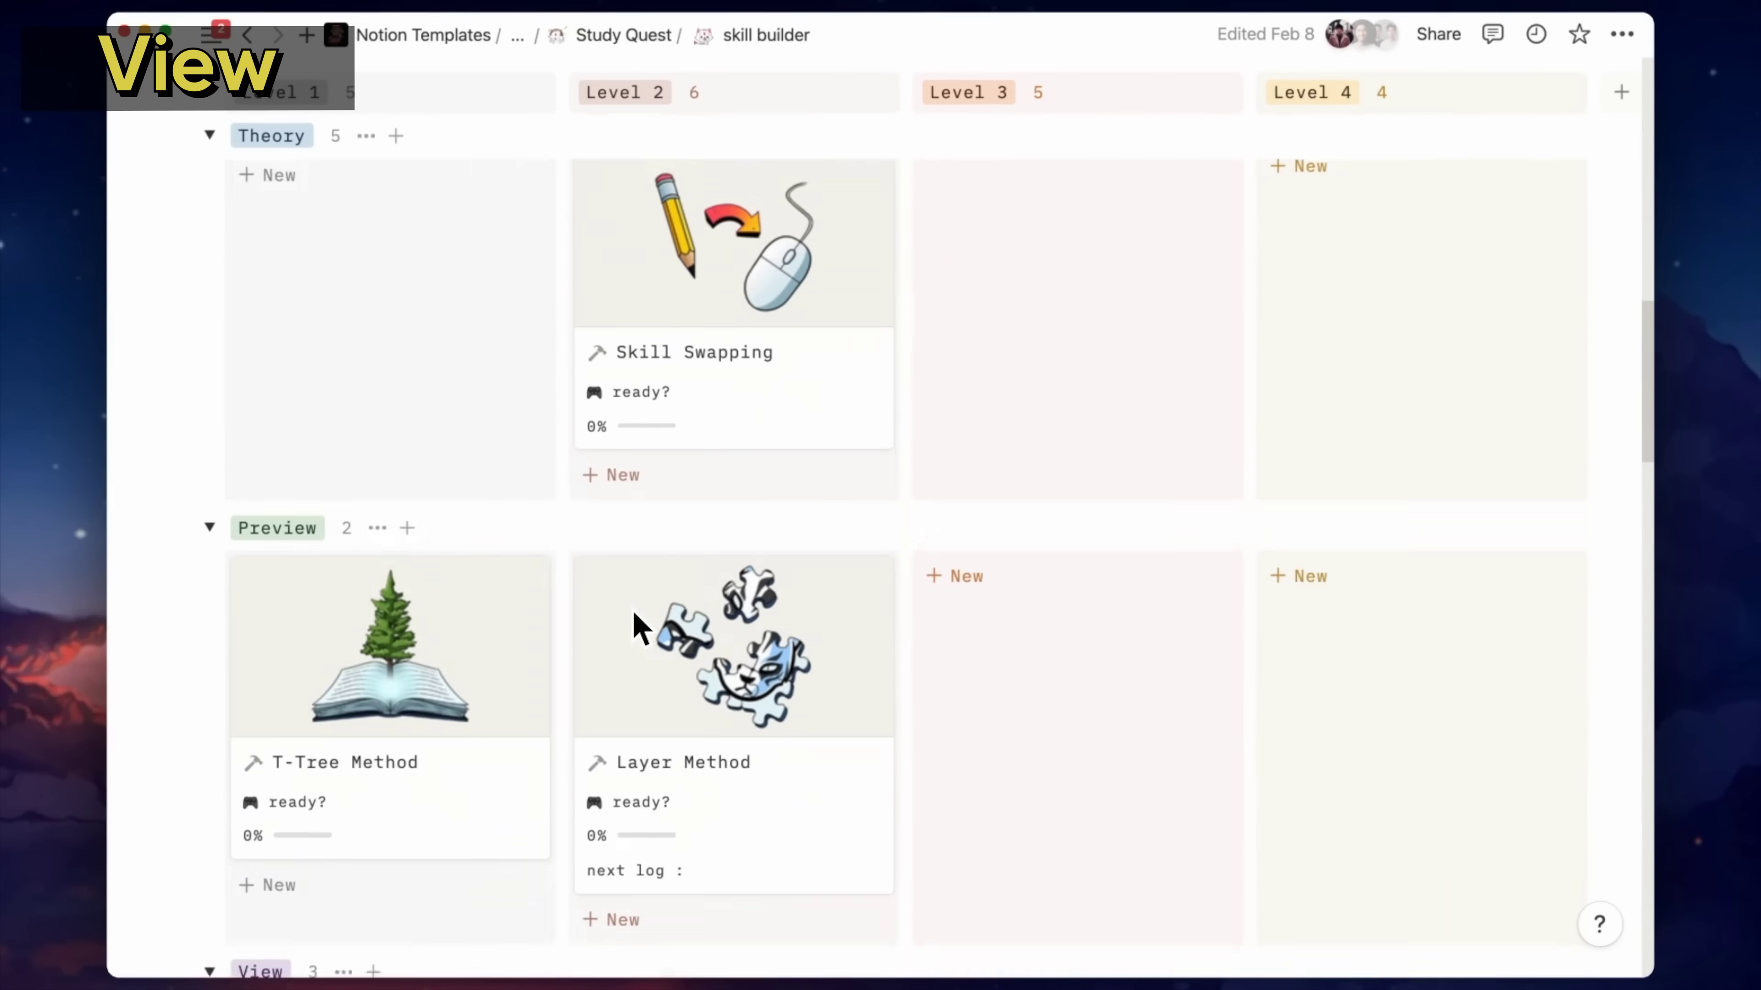
pyautogui.scroll(-6, 633, 617)
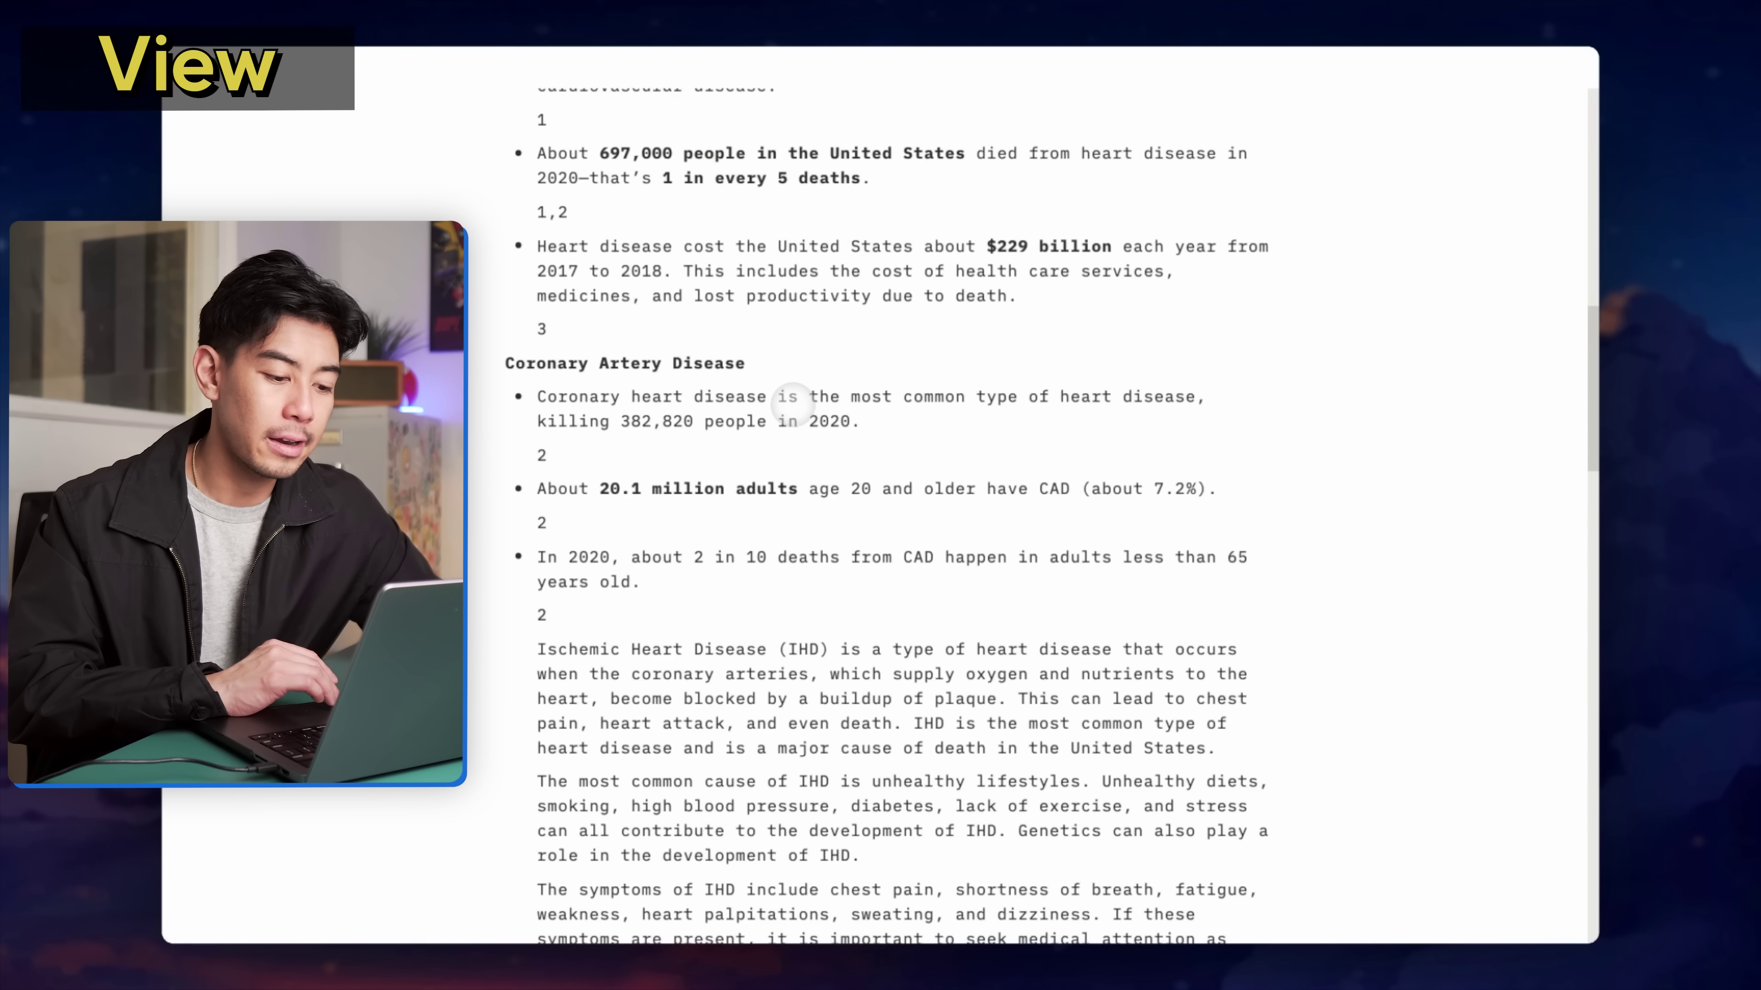
# Select the lecture content up to Preview, have AI summarize it, then continue writing
pyautogui.scroll(-1, 793, 406)
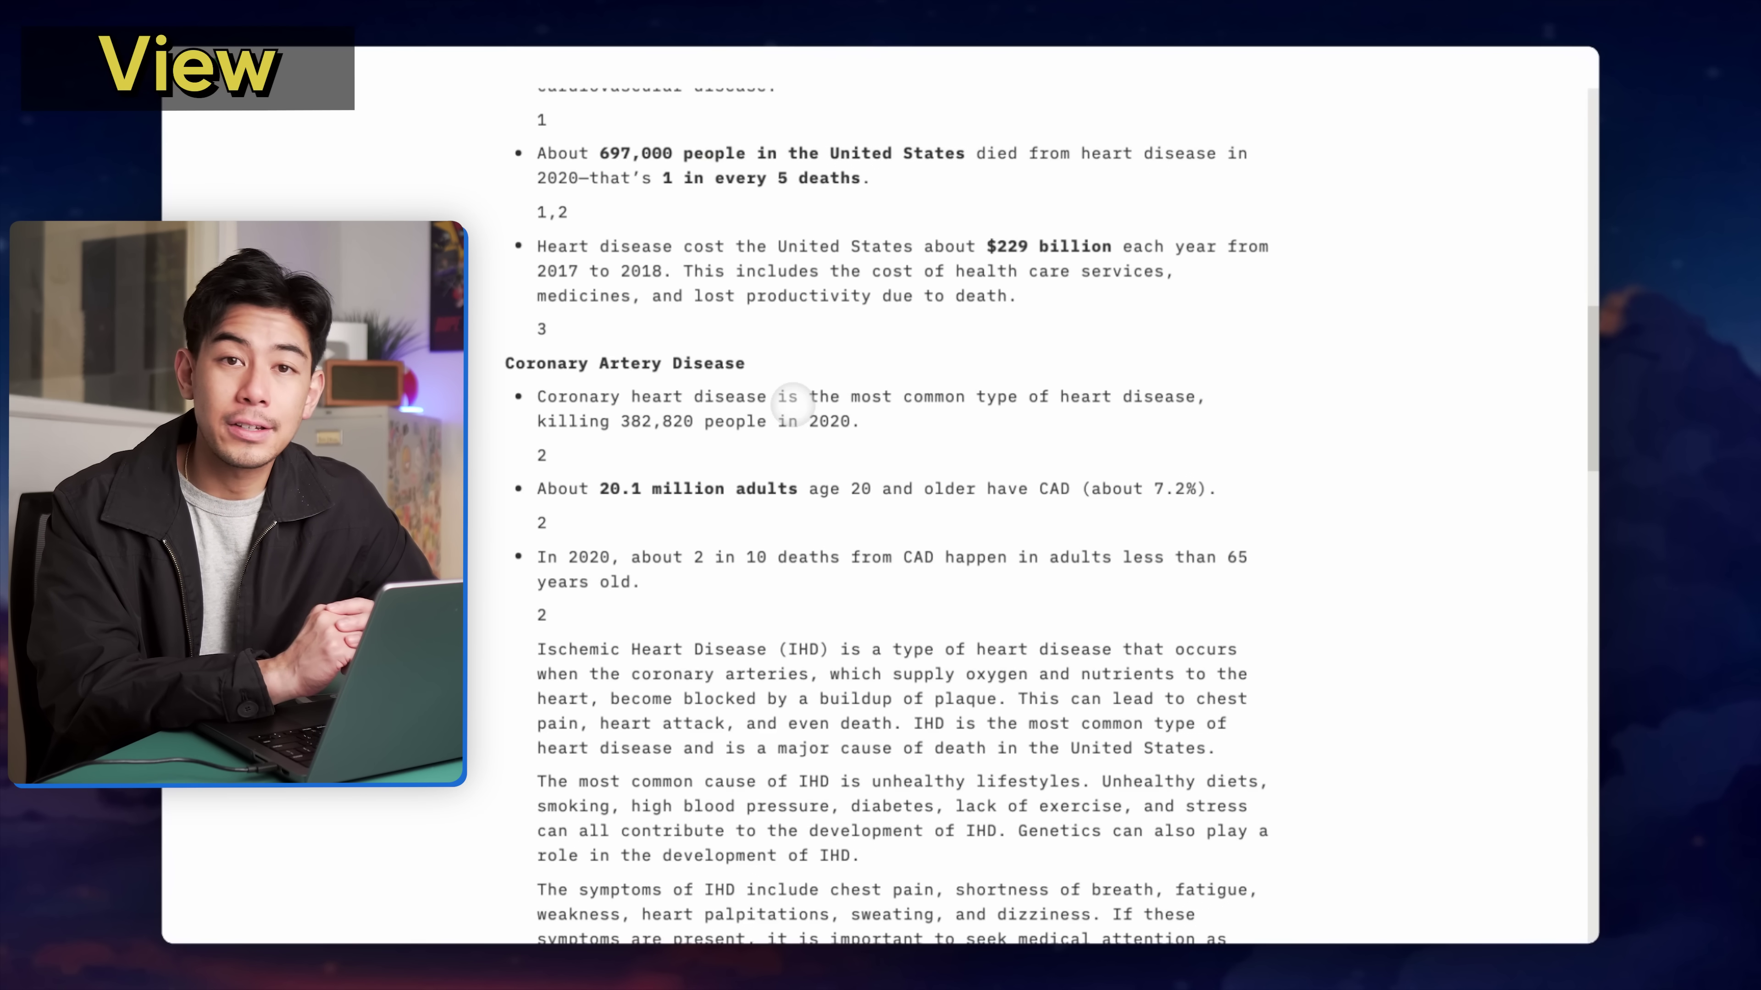
pyautogui.scroll(-2, 792, 406)
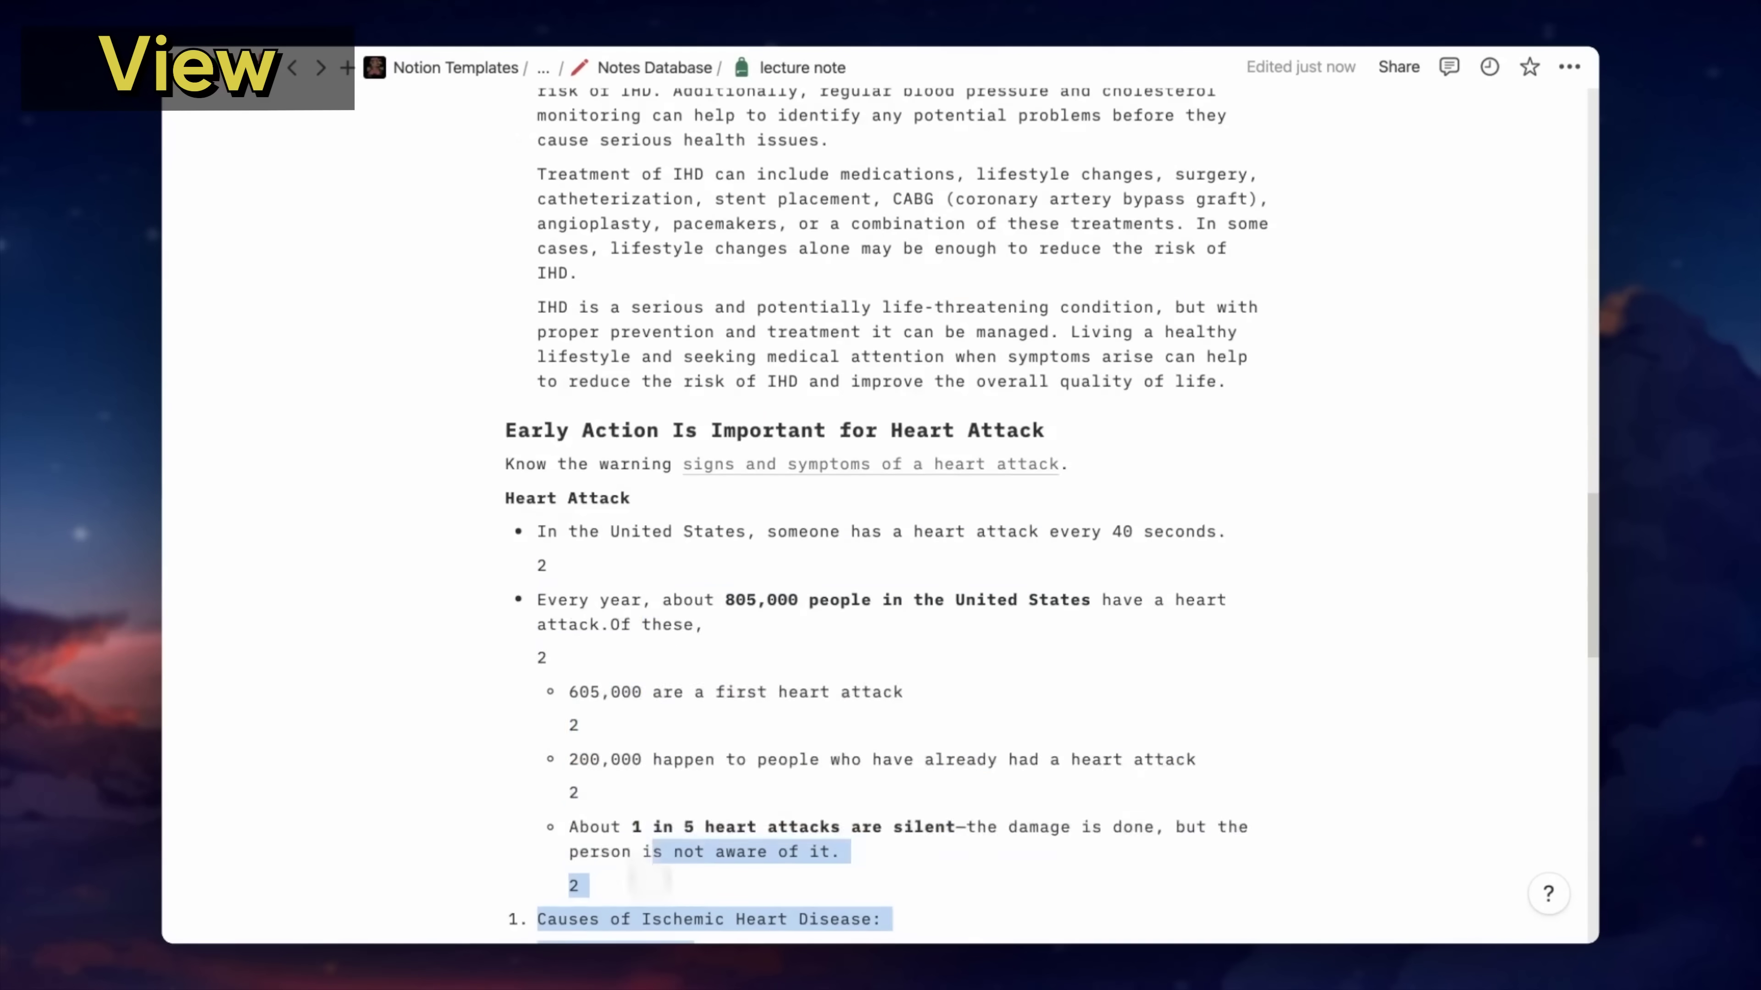
pyautogui.moveTo(569, 856); pyautogui.dragTo(530, 354)
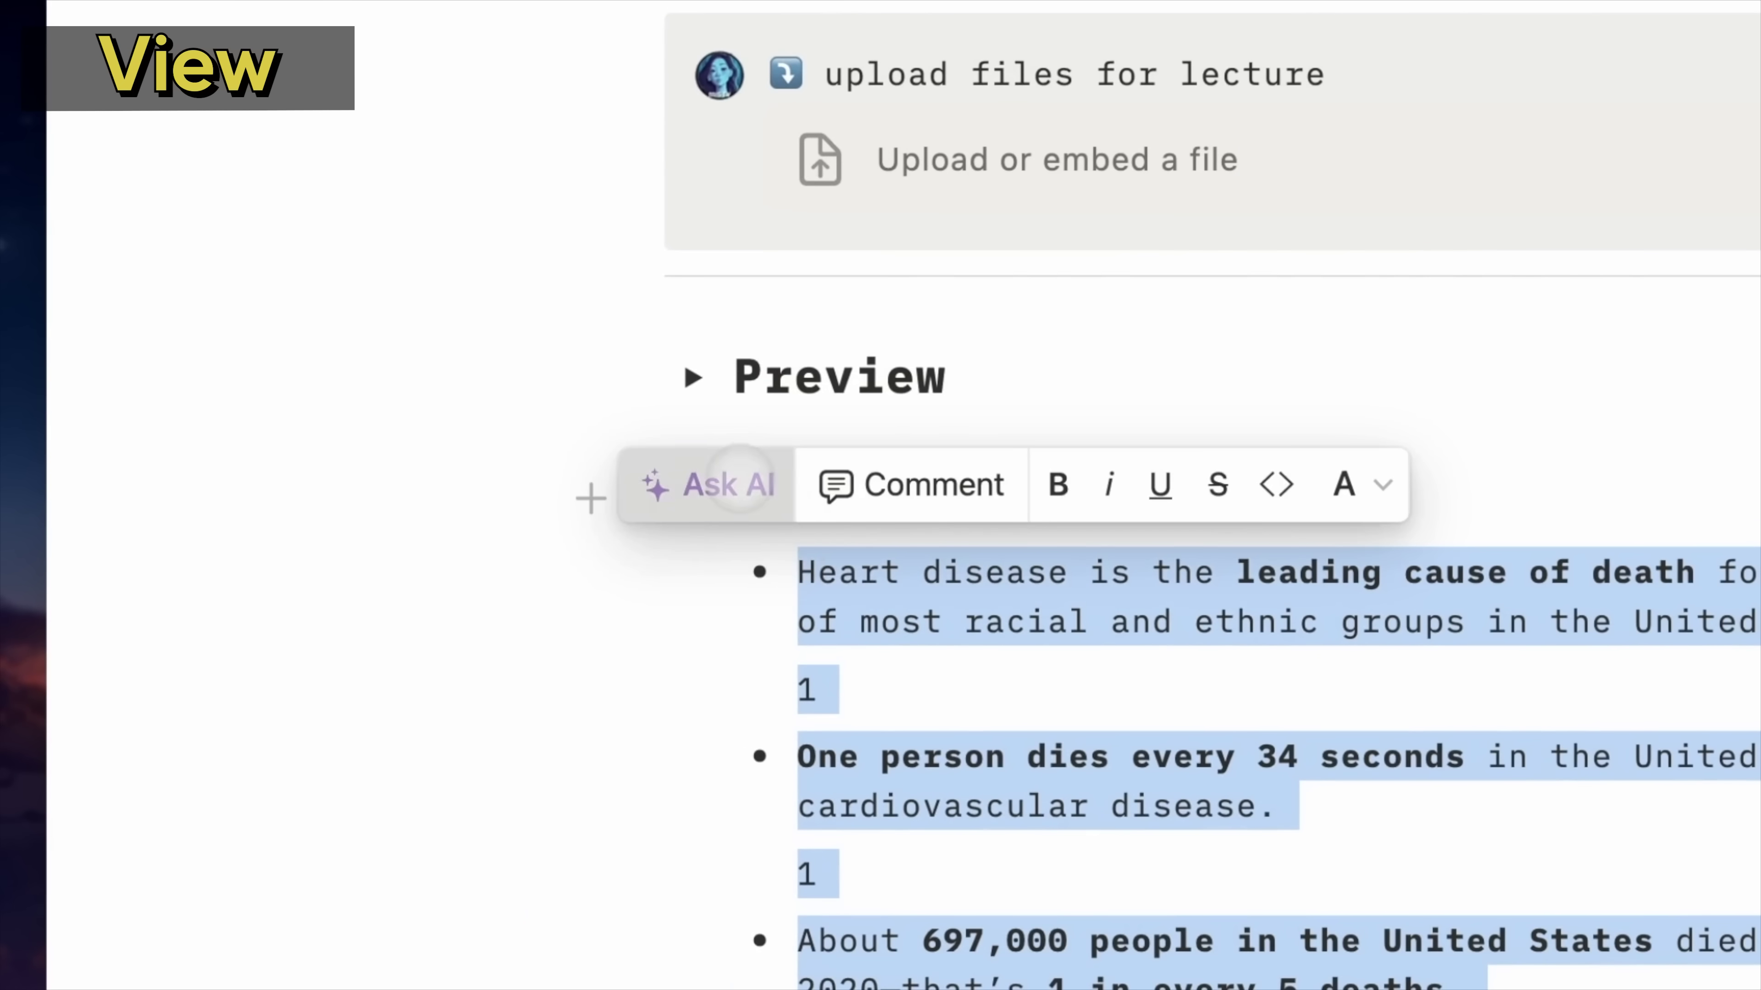
pyautogui.click(739, 483)
pyautogui.moveTo(603, 756)
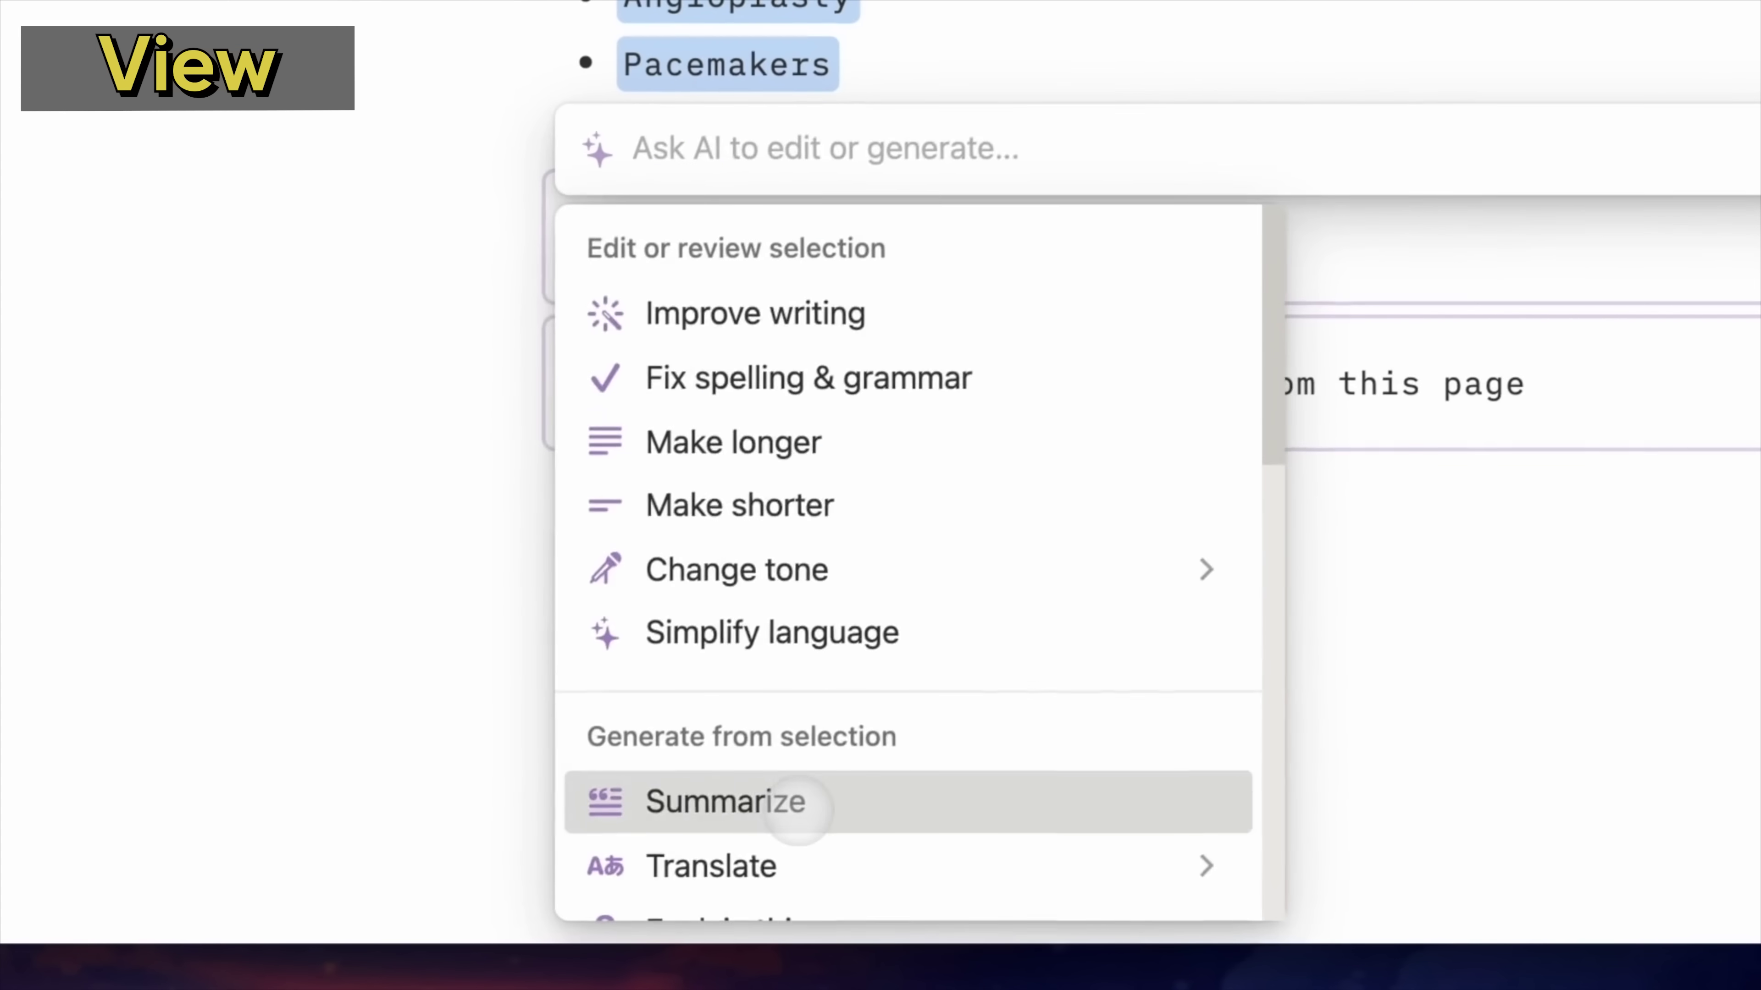
pyautogui.click(620, 871)
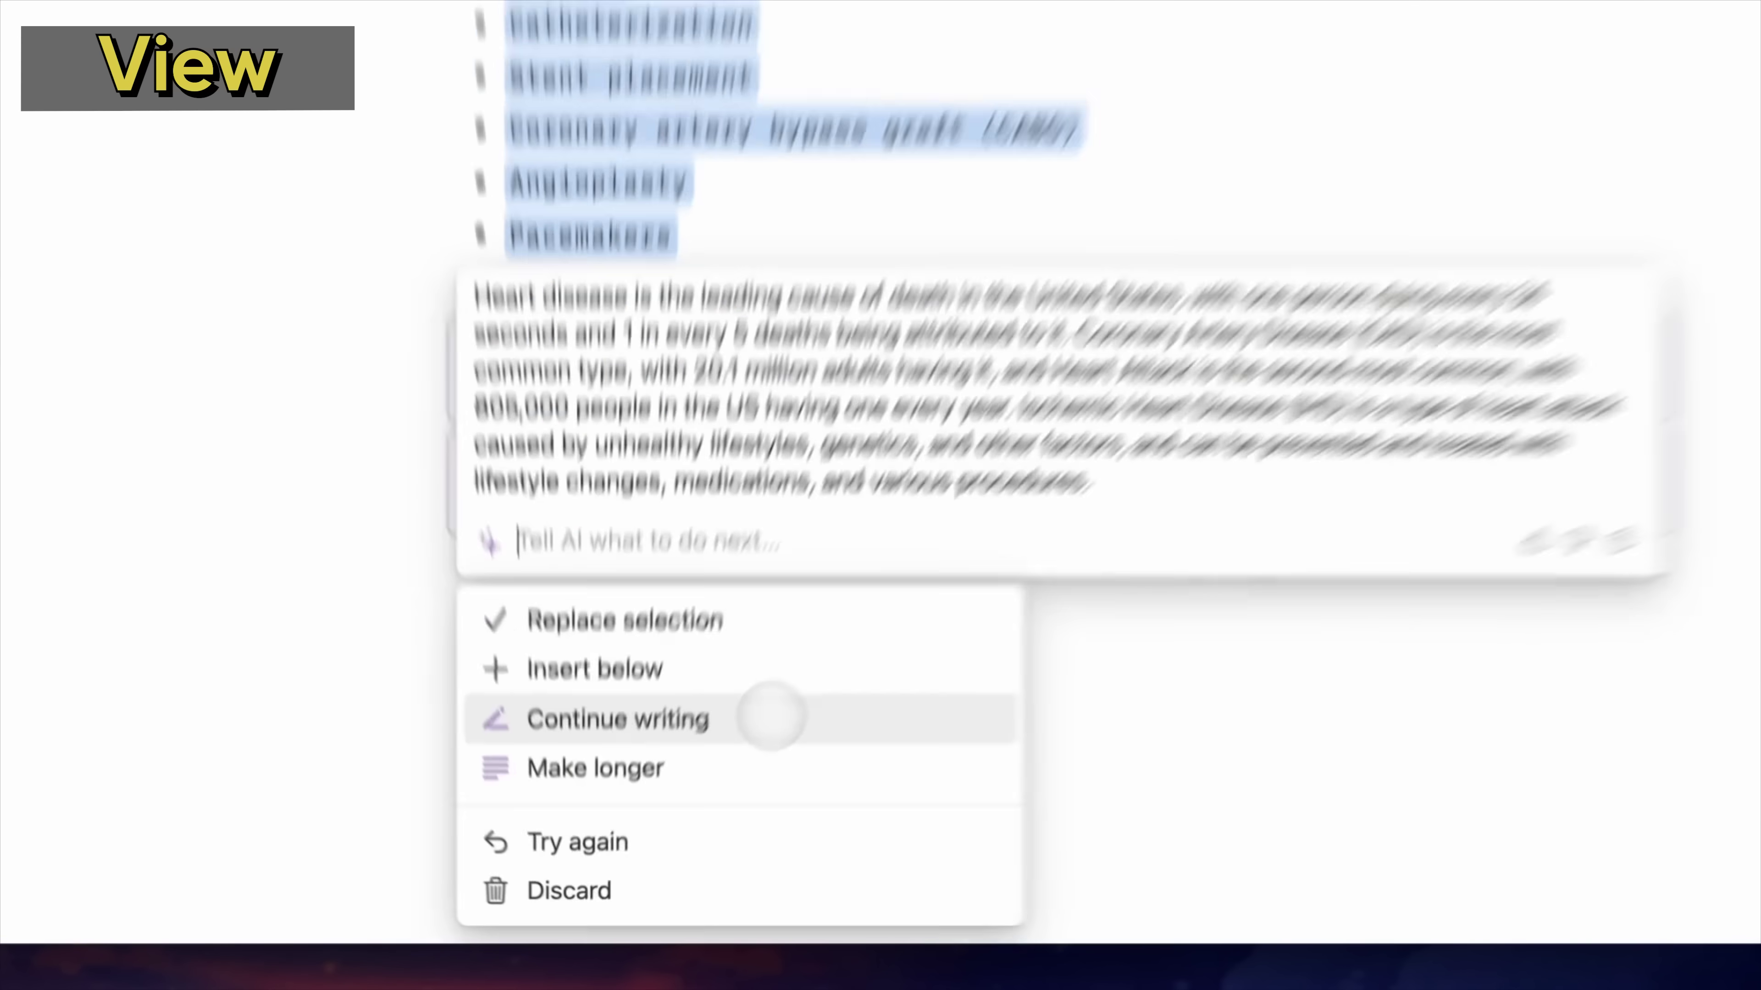
pyautogui.click(706, 799)
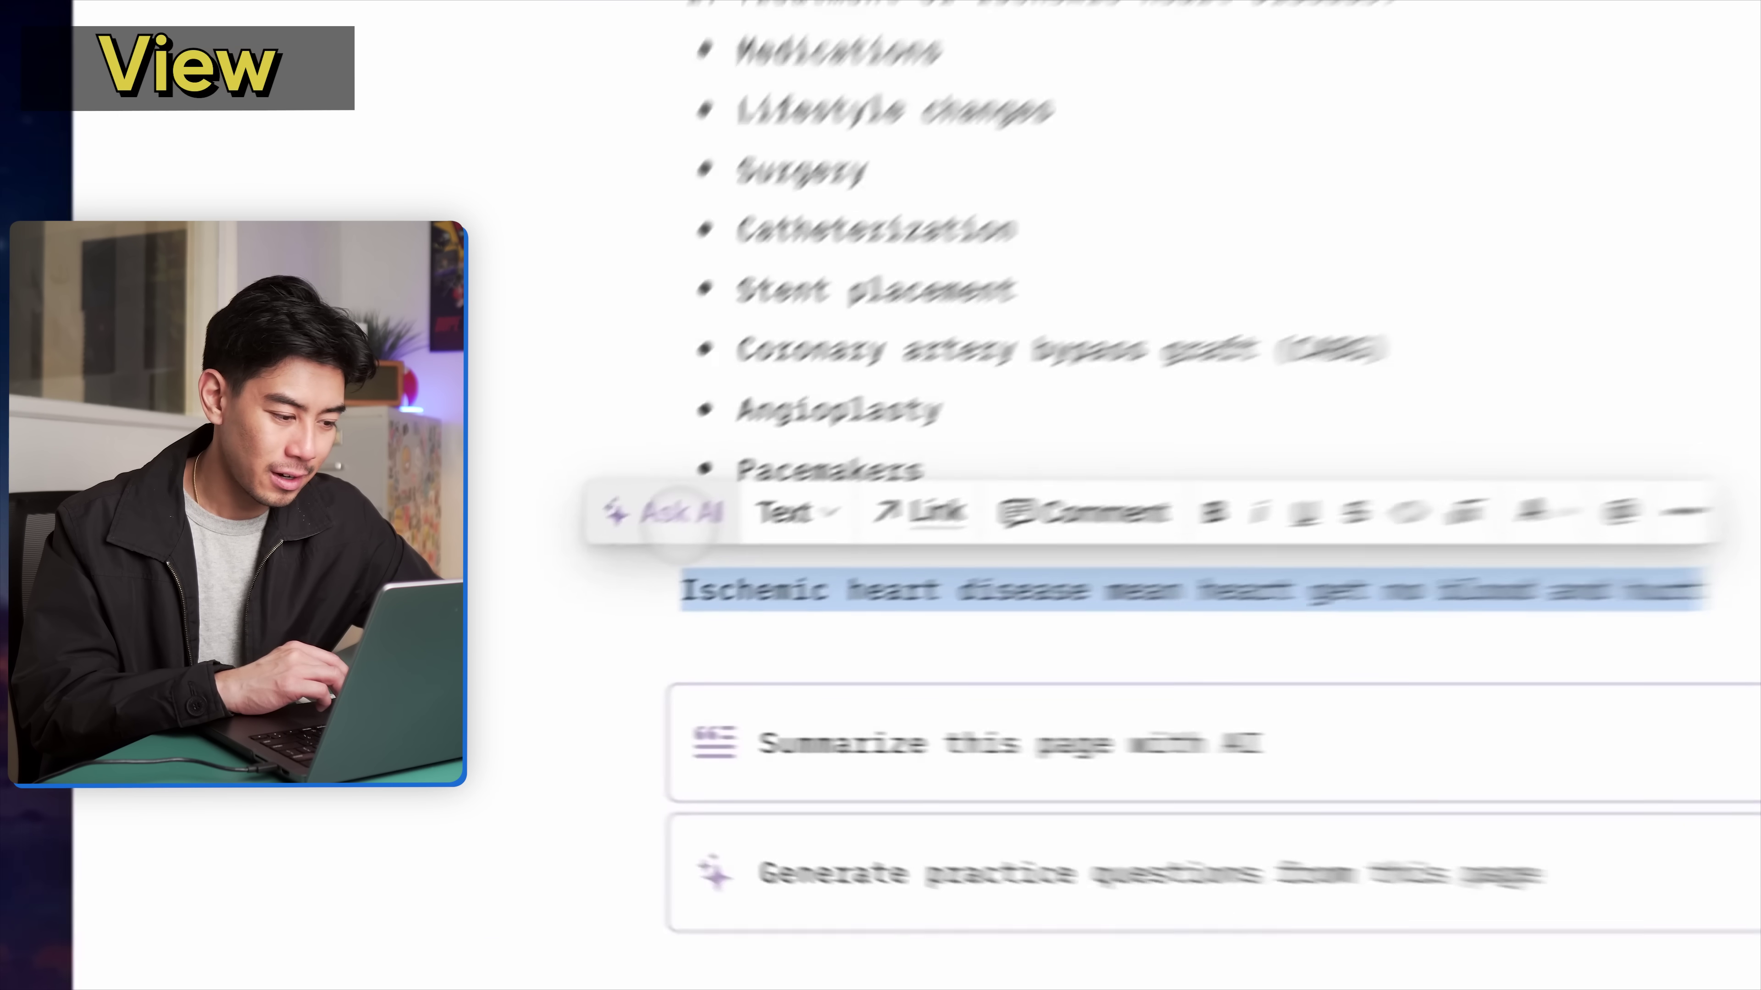
# Replace the rough ischemic heart disease sentence with Notion AI's Improve writing version
pyautogui.click(678, 517)
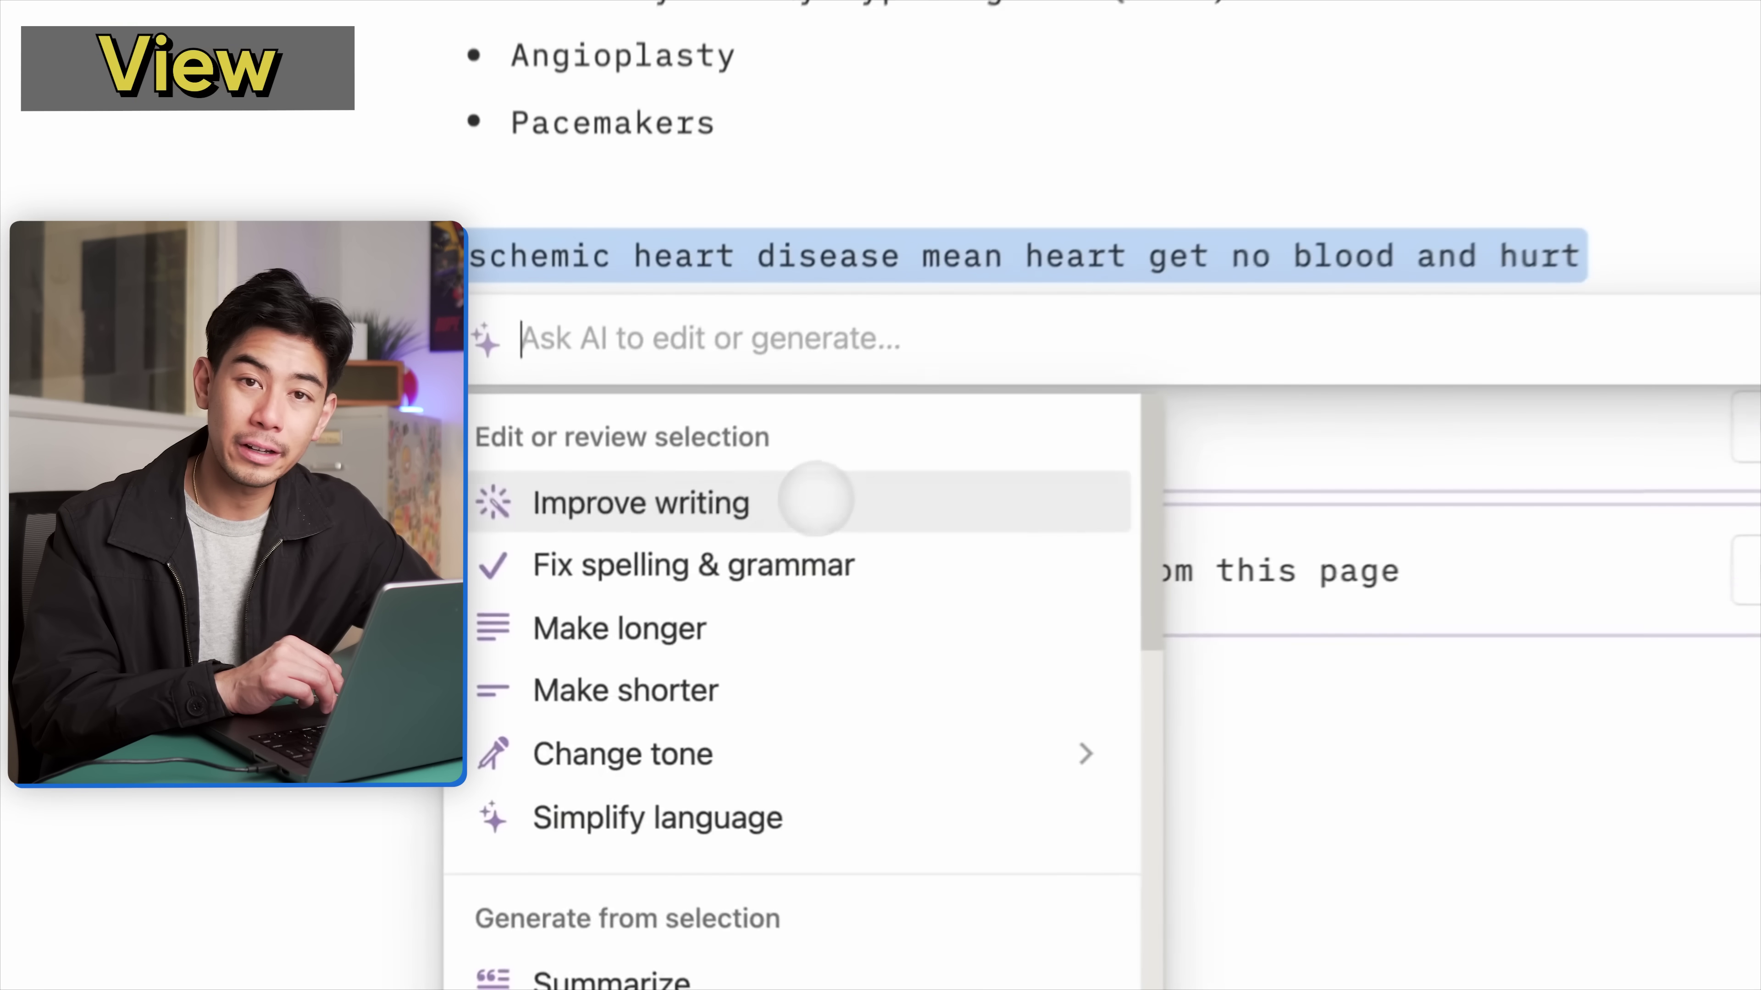
pyautogui.click(694, 624)
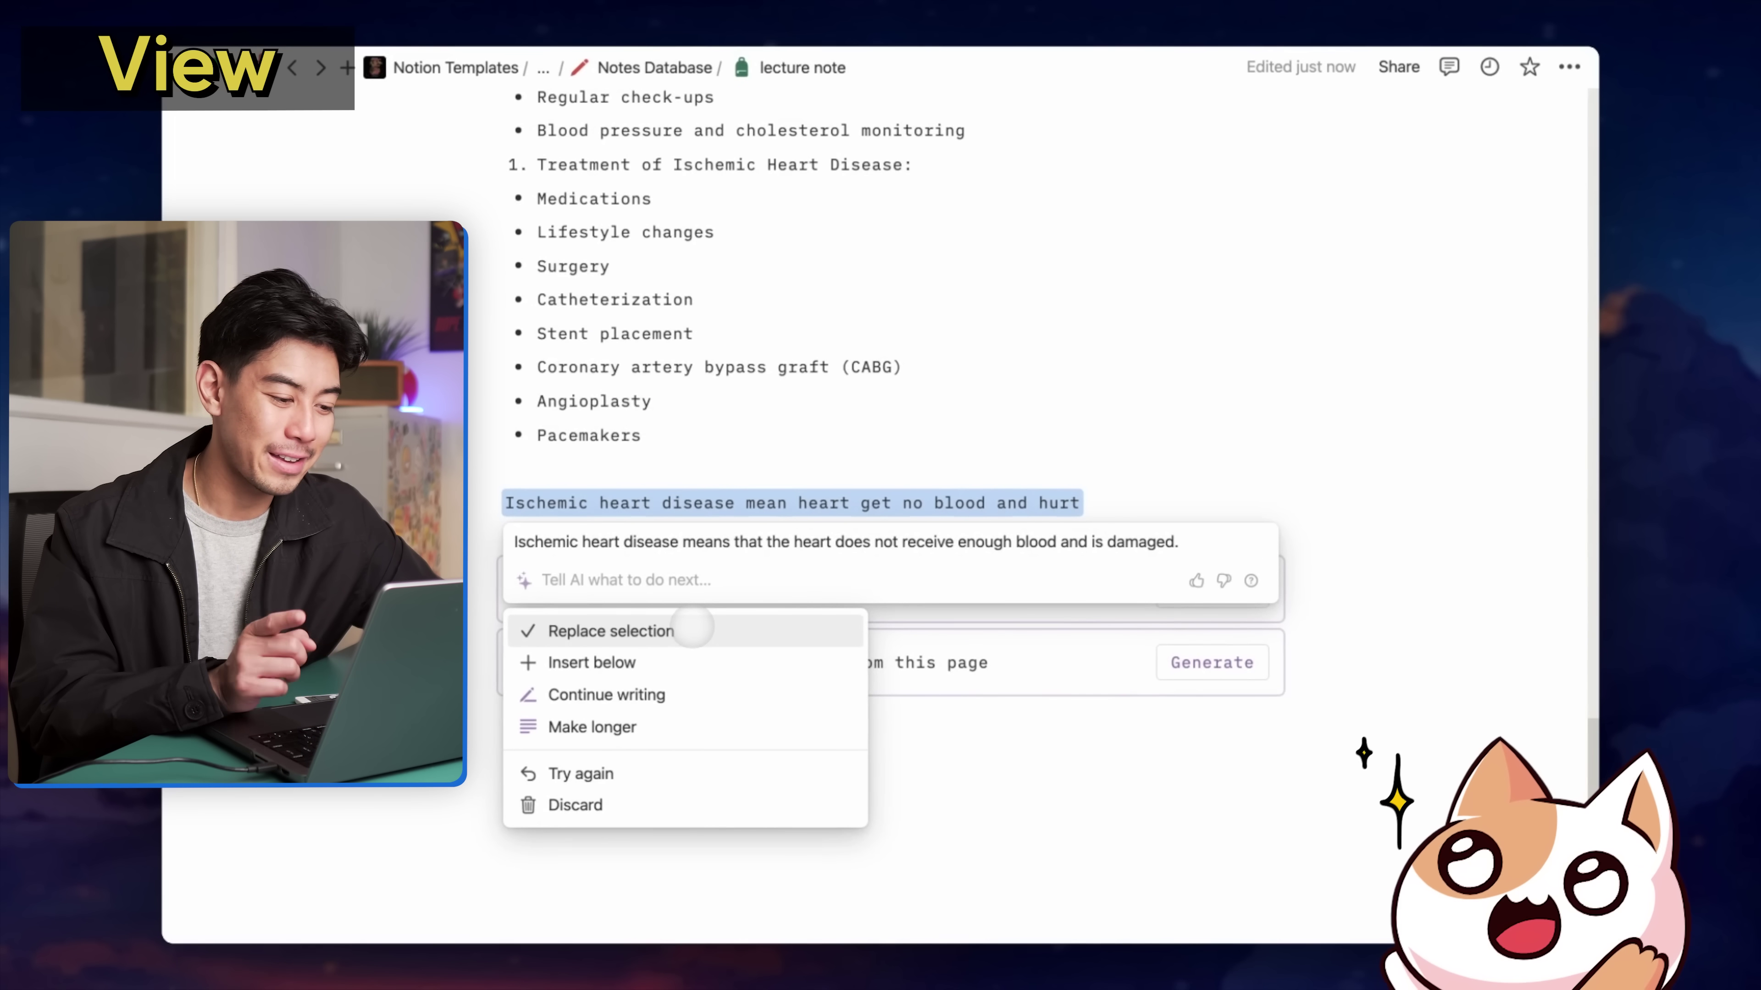
pyautogui.click(819, 497)
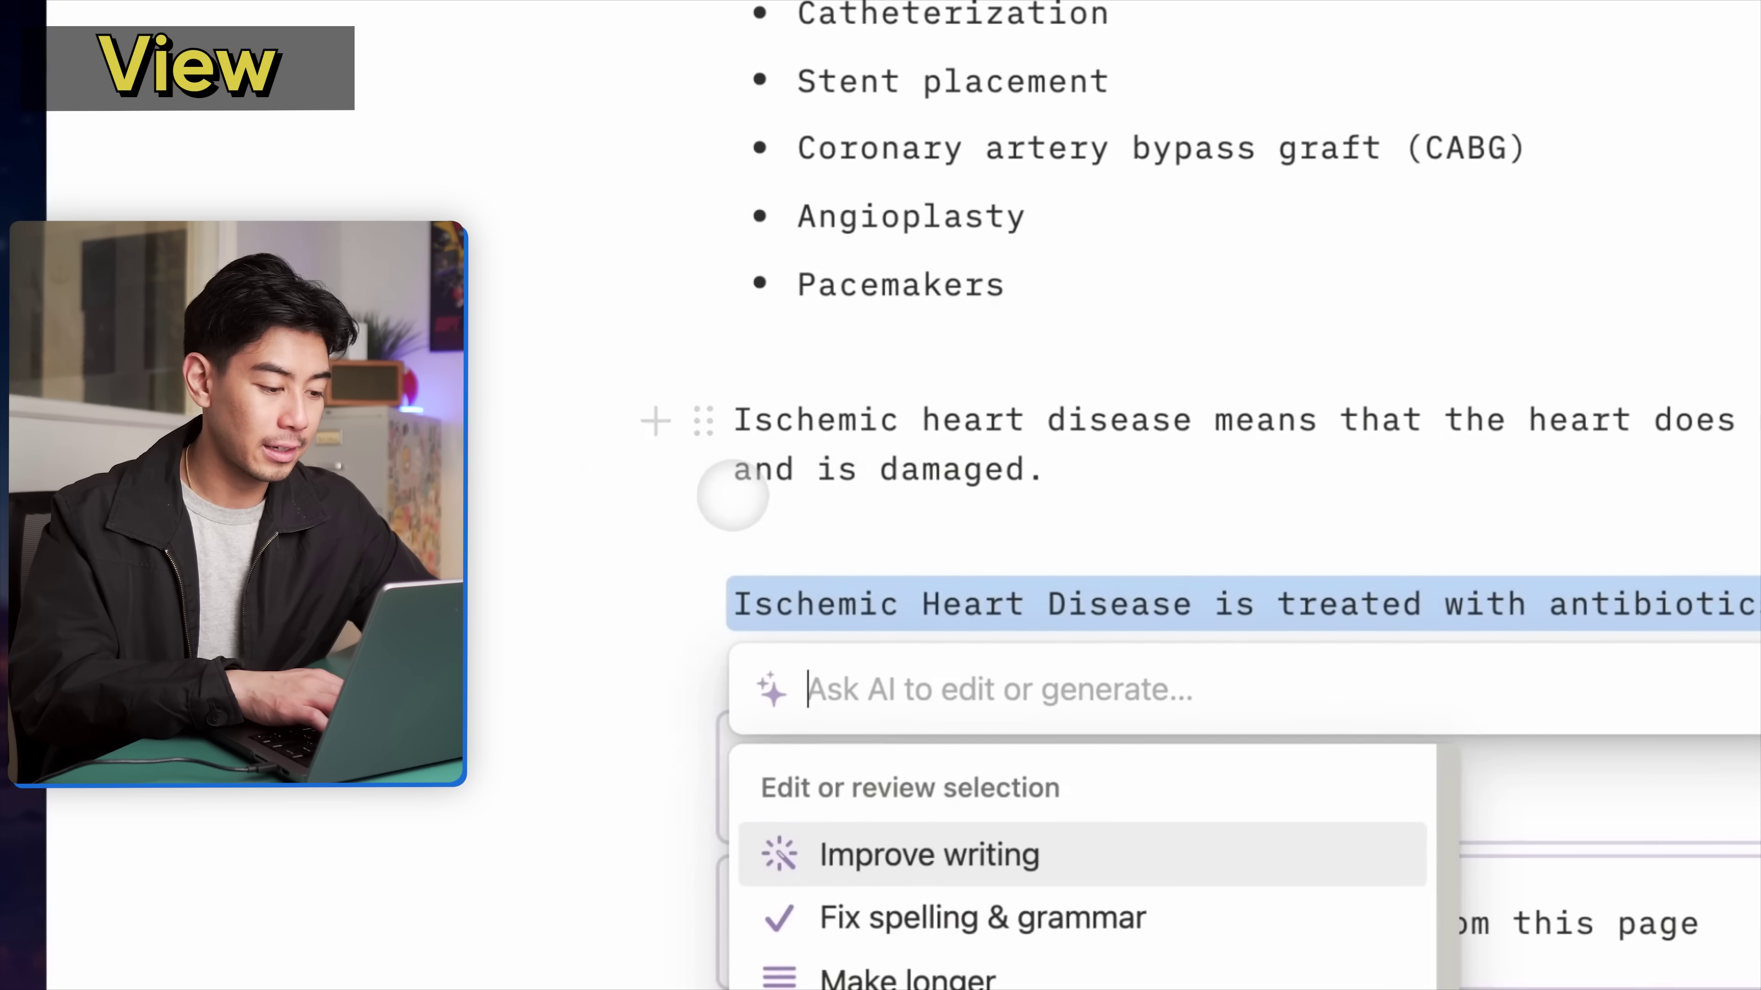
# Ask Notion AI to 'fact check this' on the antibiotics treatment sentence
pyautogui.write('fact check this')
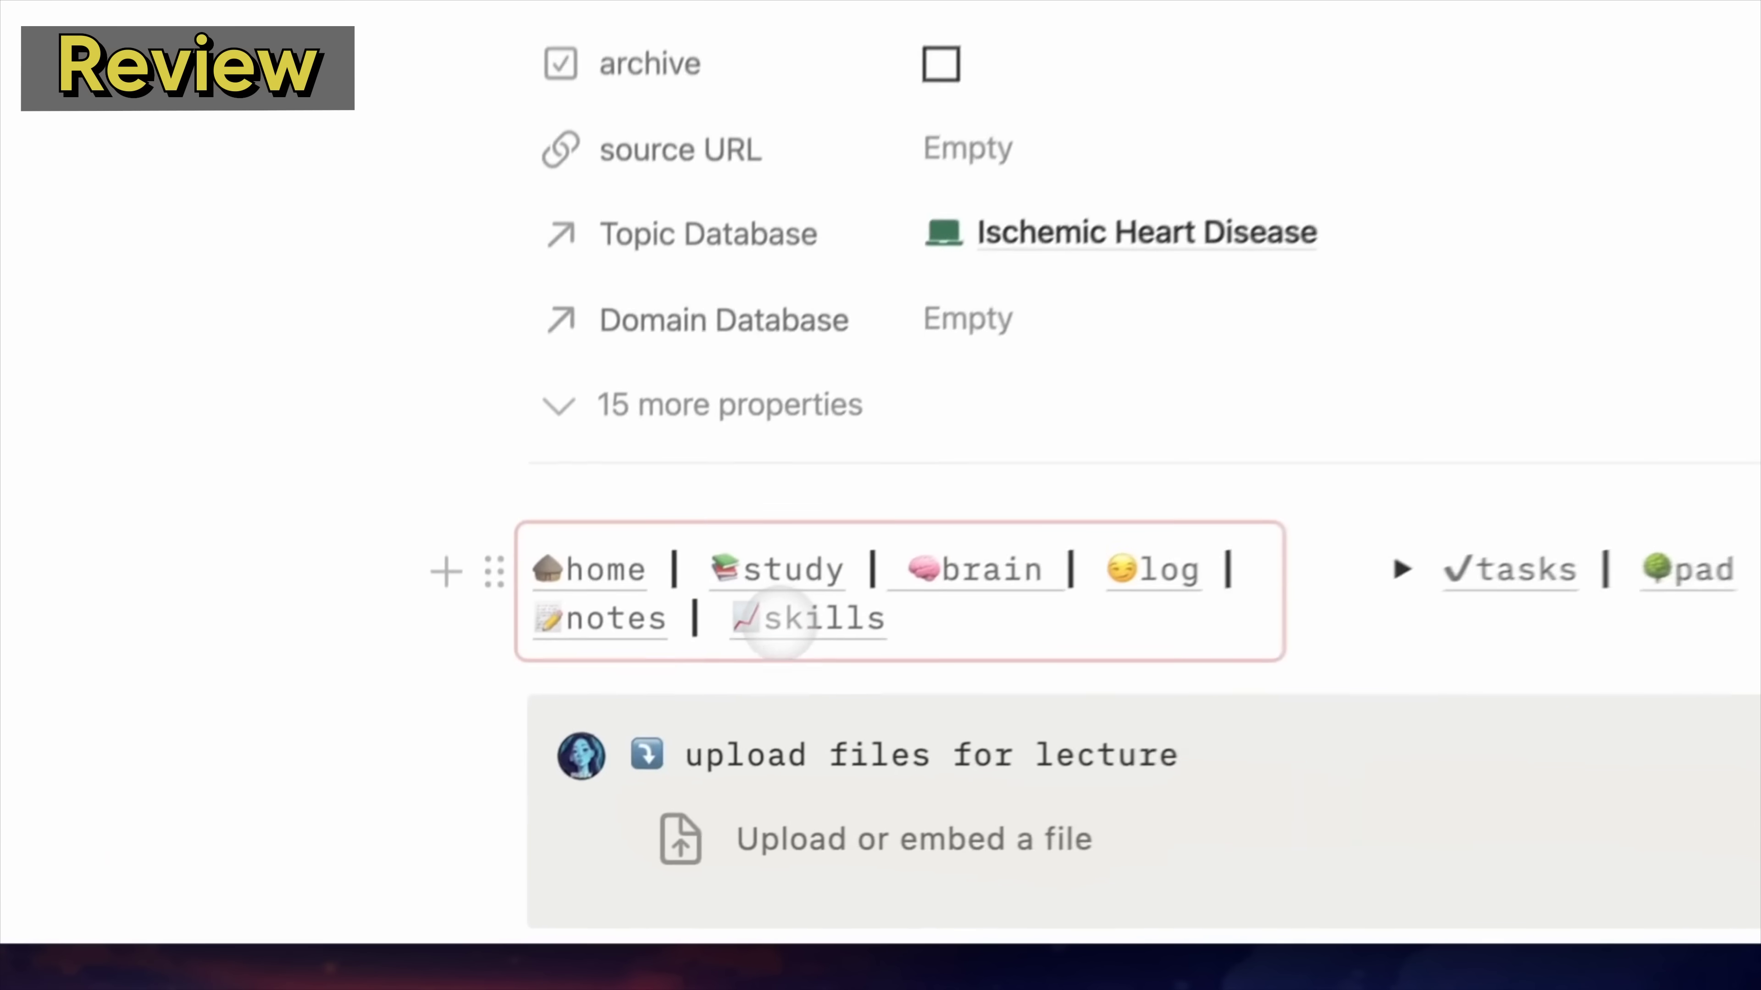
# Go to the skill builder page and scroll down to its Review skills group
pyautogui.click(613, 780)
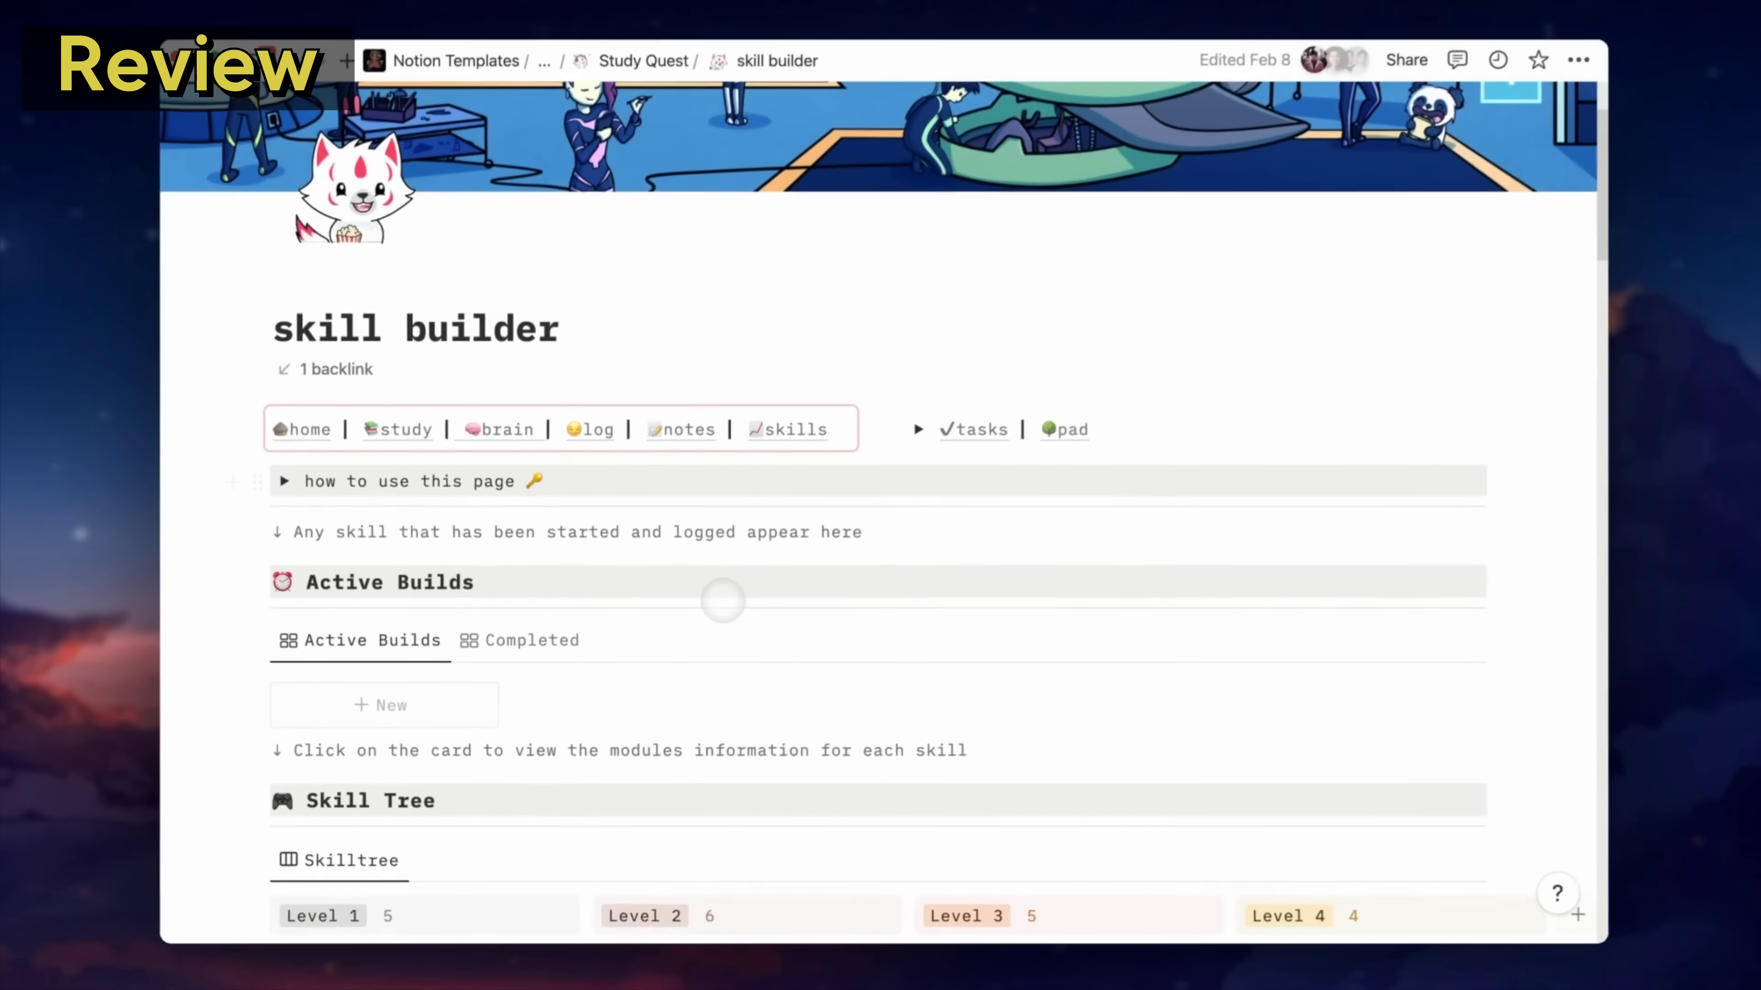
pyautogui.scroll(-15, 720, 603)
pyautogui.scroll(-6, 719, 607)
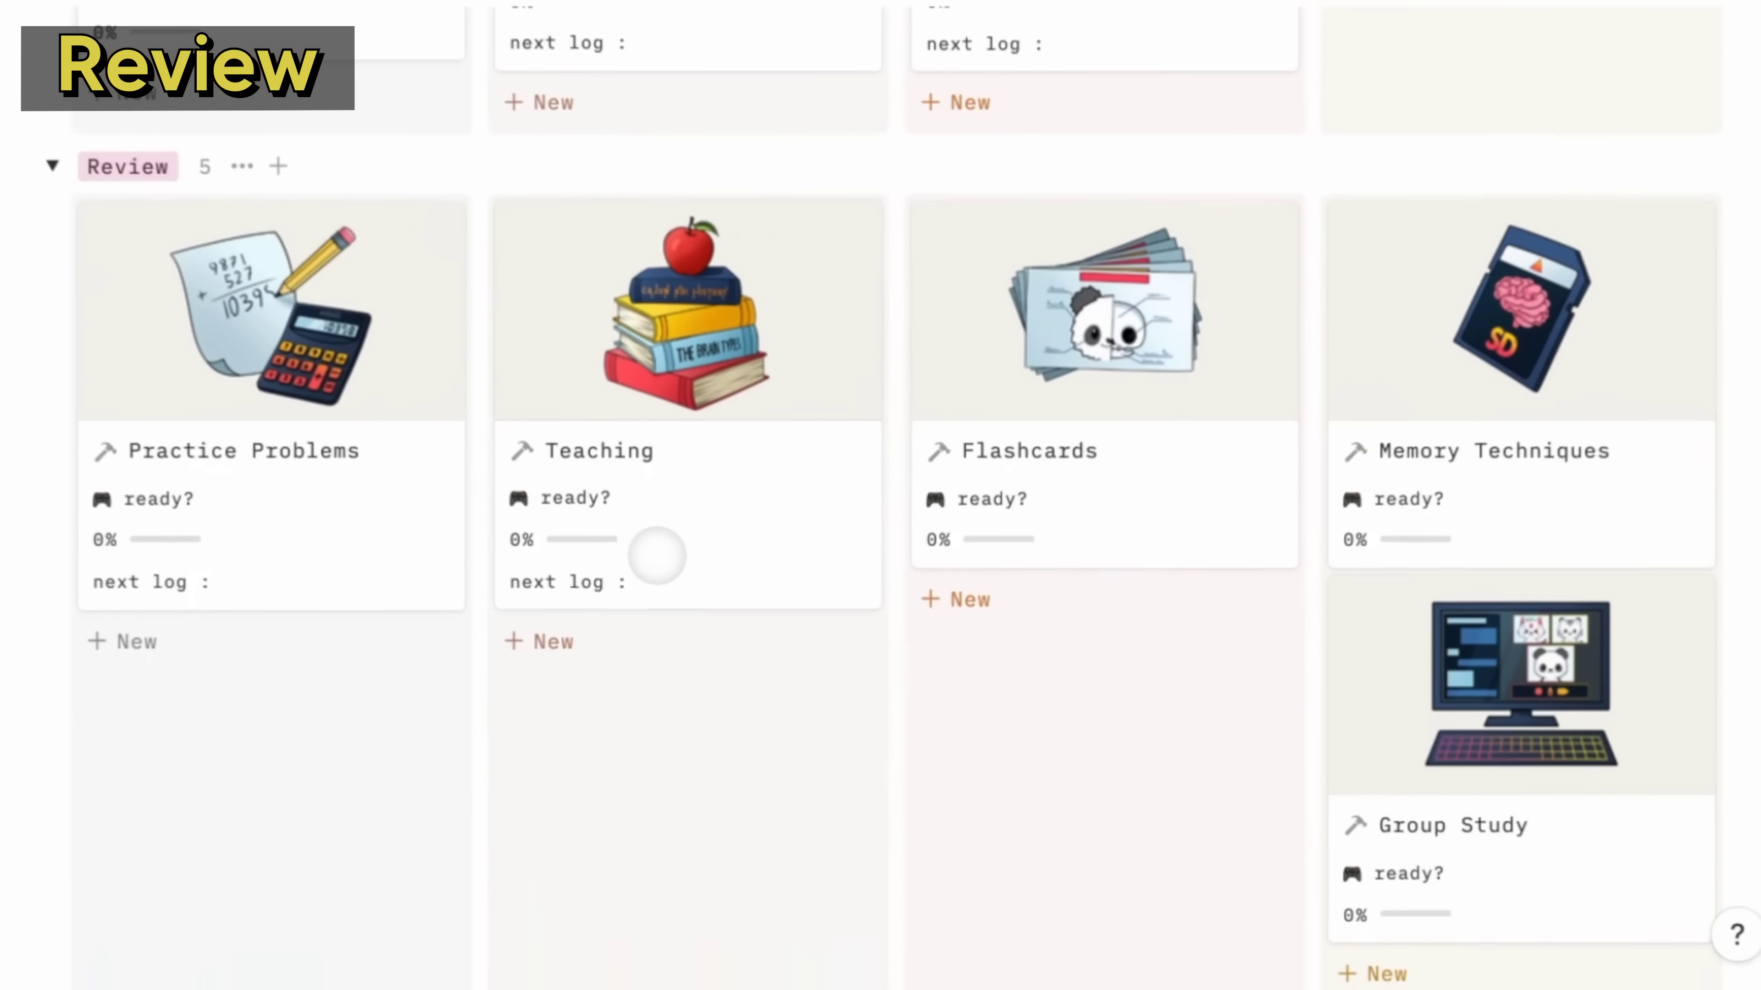
pyautogui.scroll(-1, 657, 555)
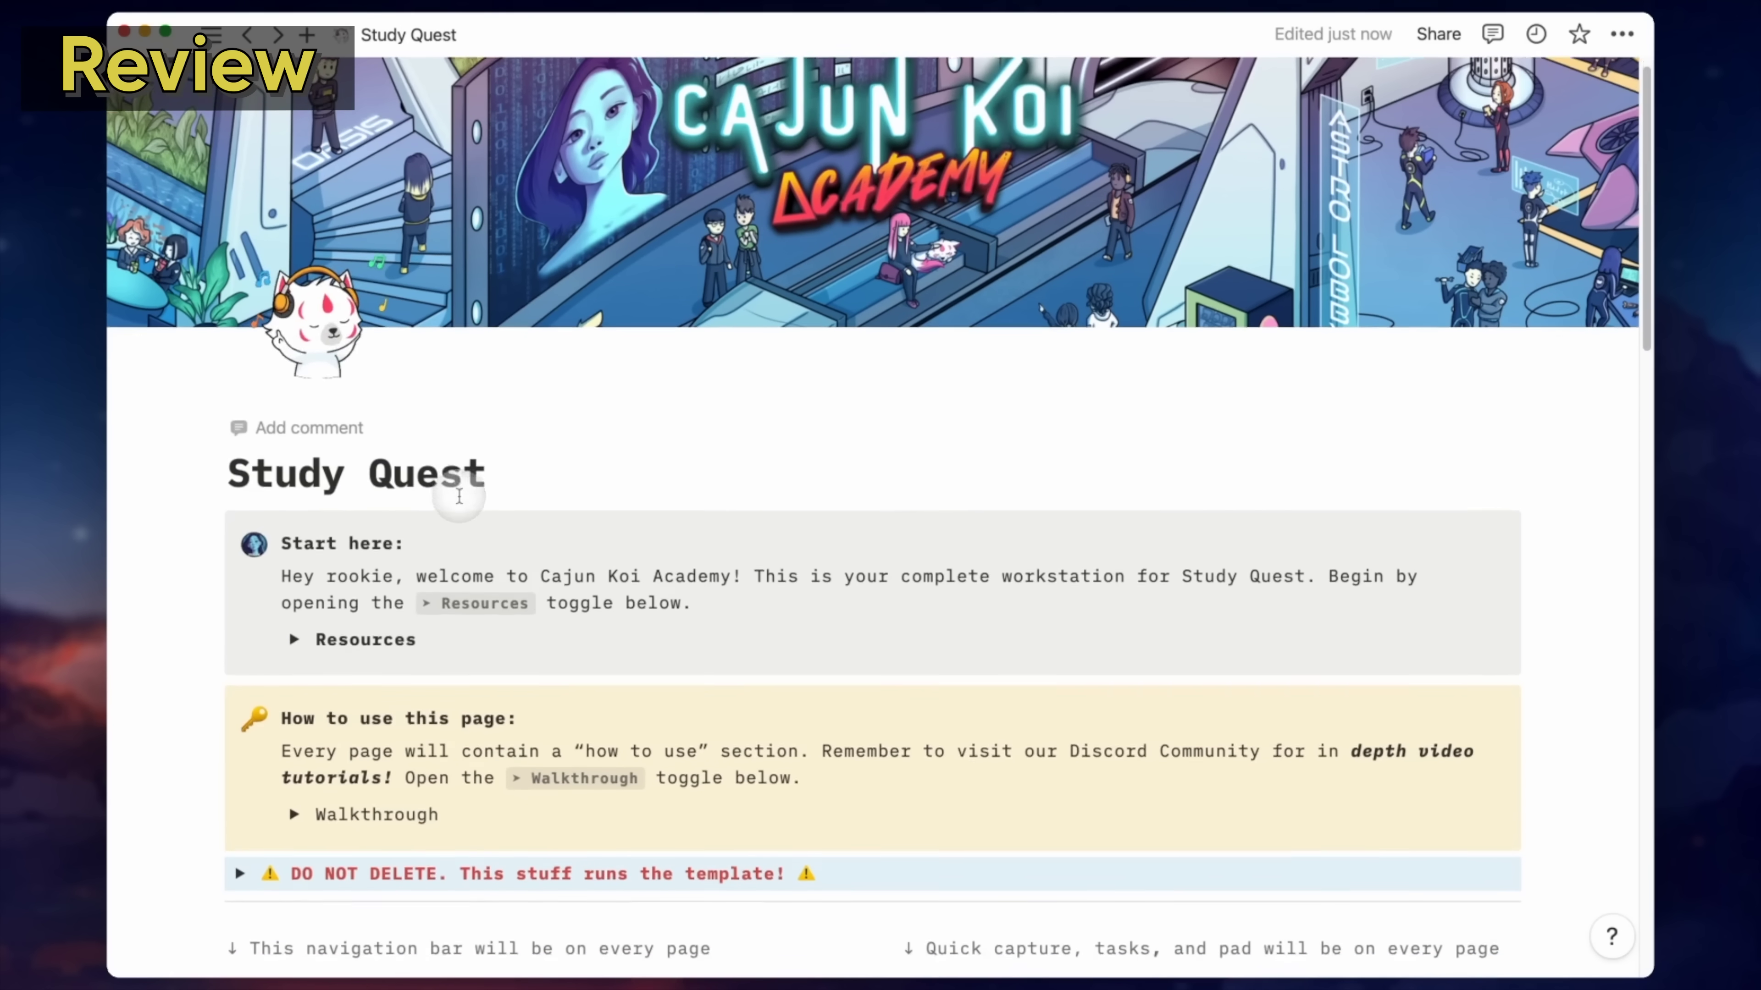
pyautogui.scroll(-15, 459, 496)
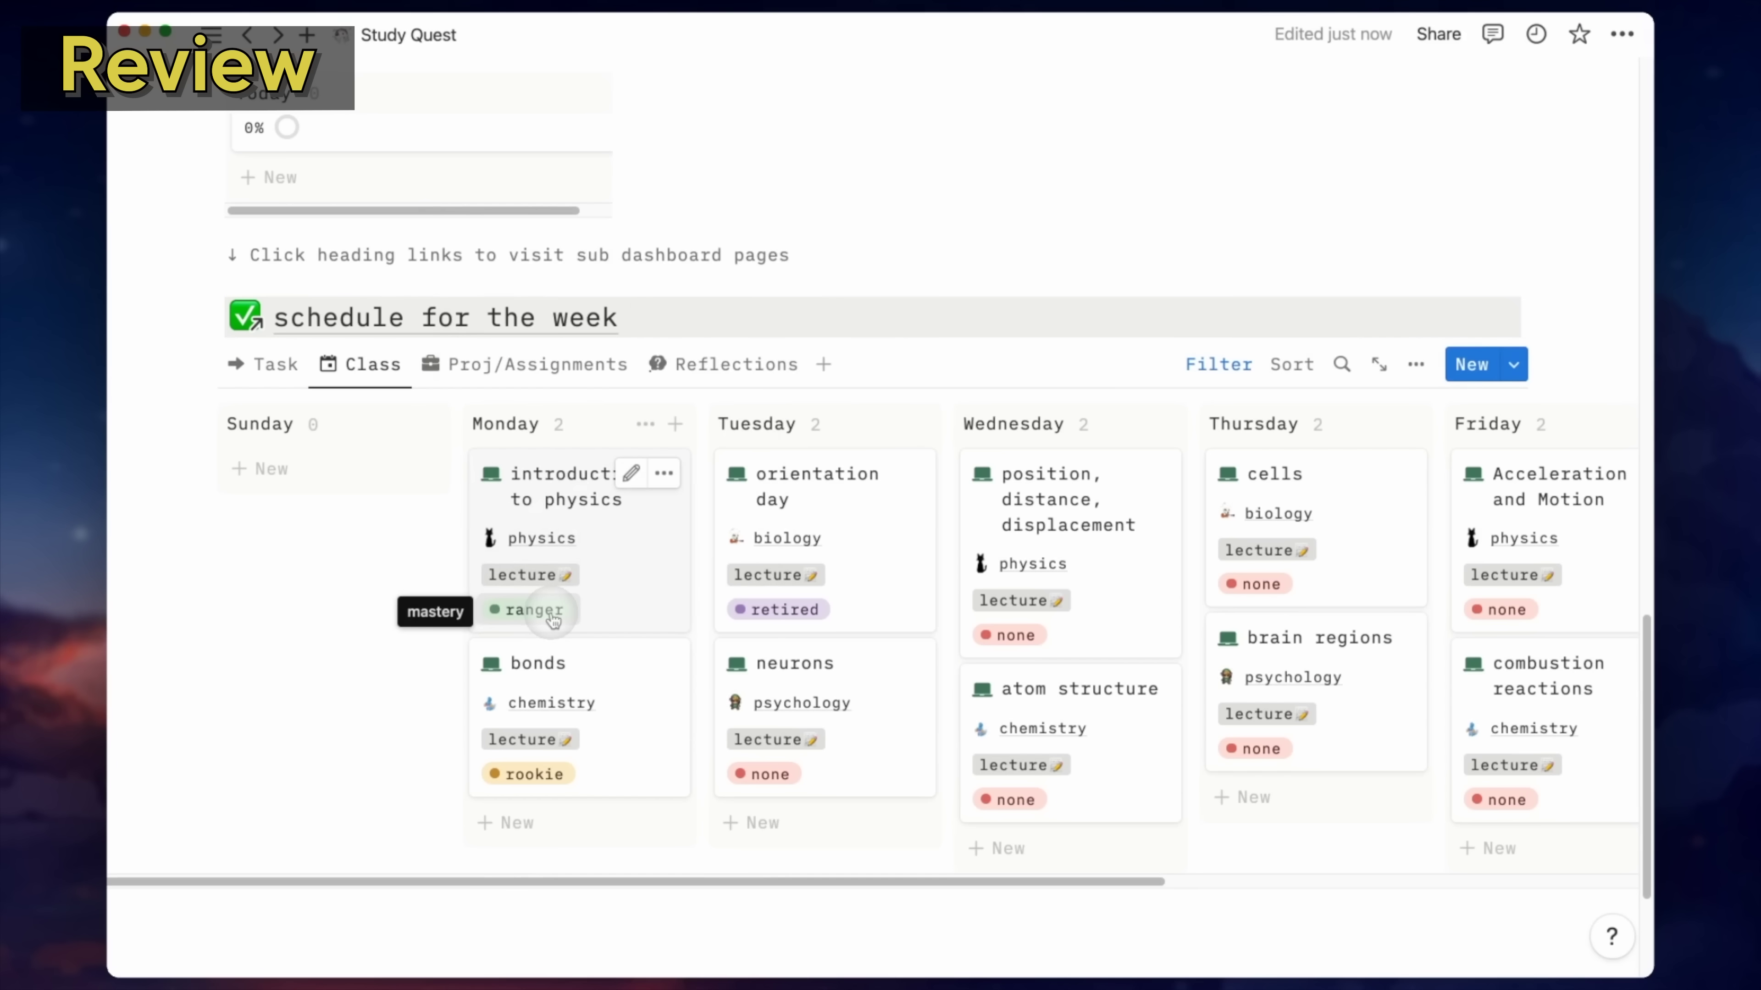
pyautogui.click(551, 614)
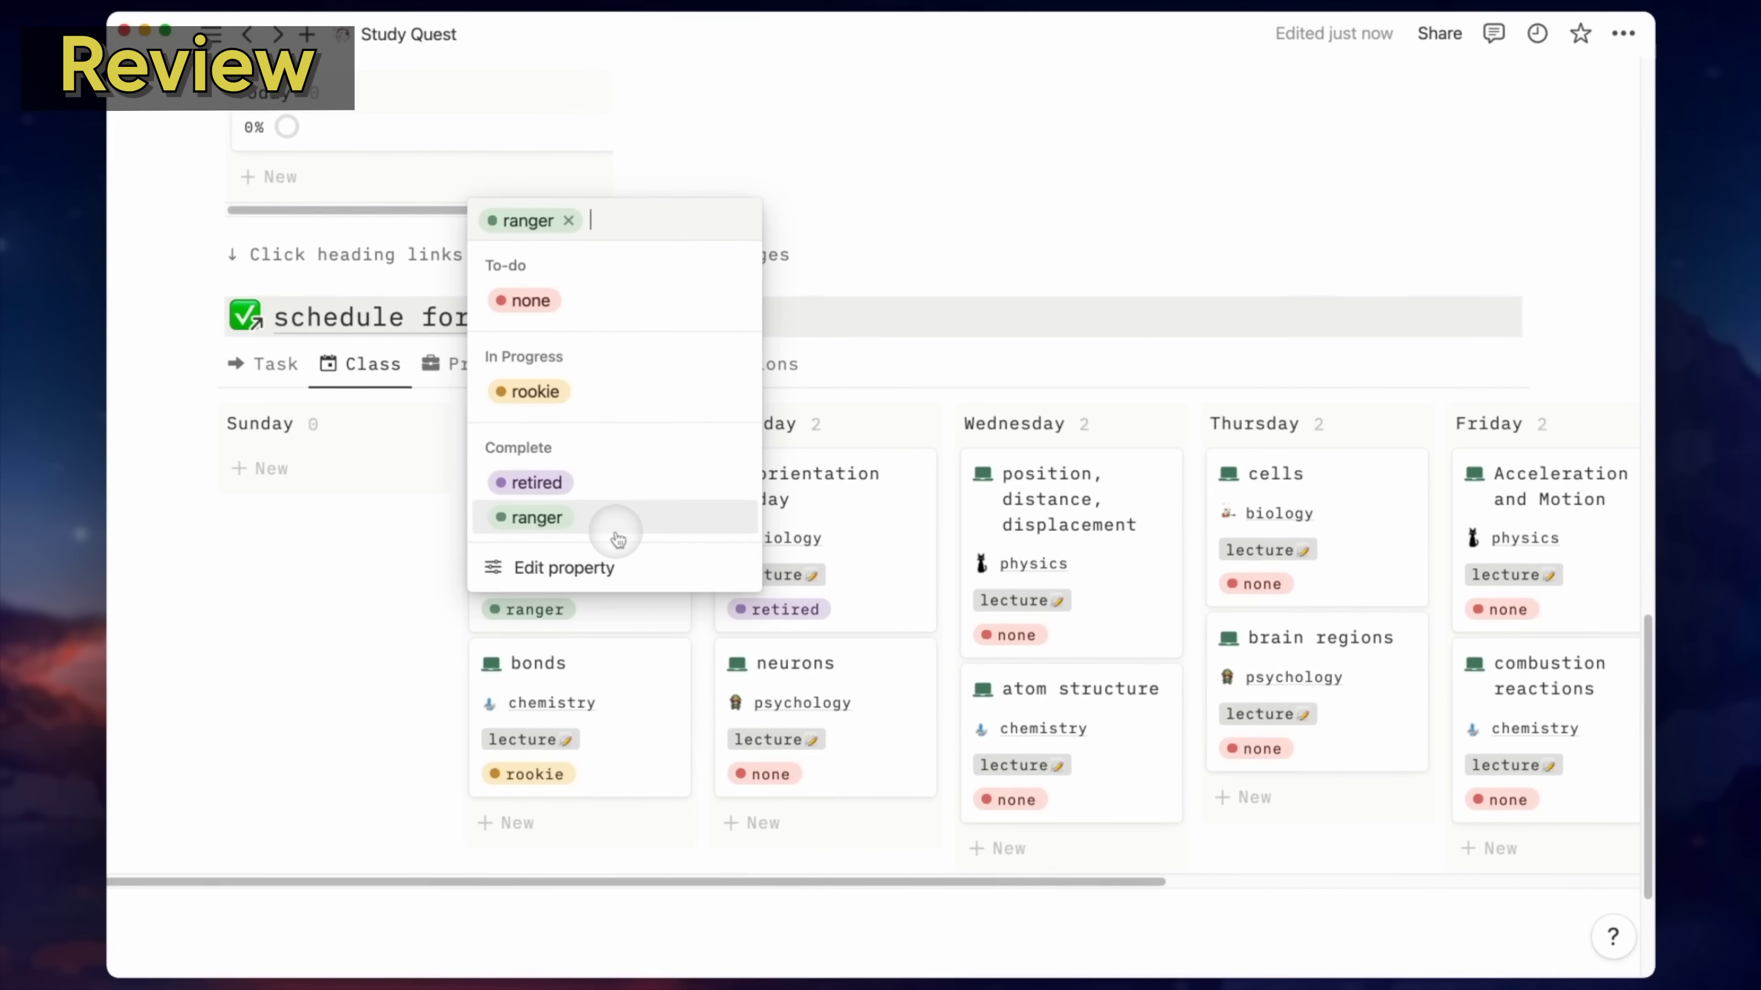
pyautogui.click(617, 539)
pyautogui.scroll(20, 686, 563)
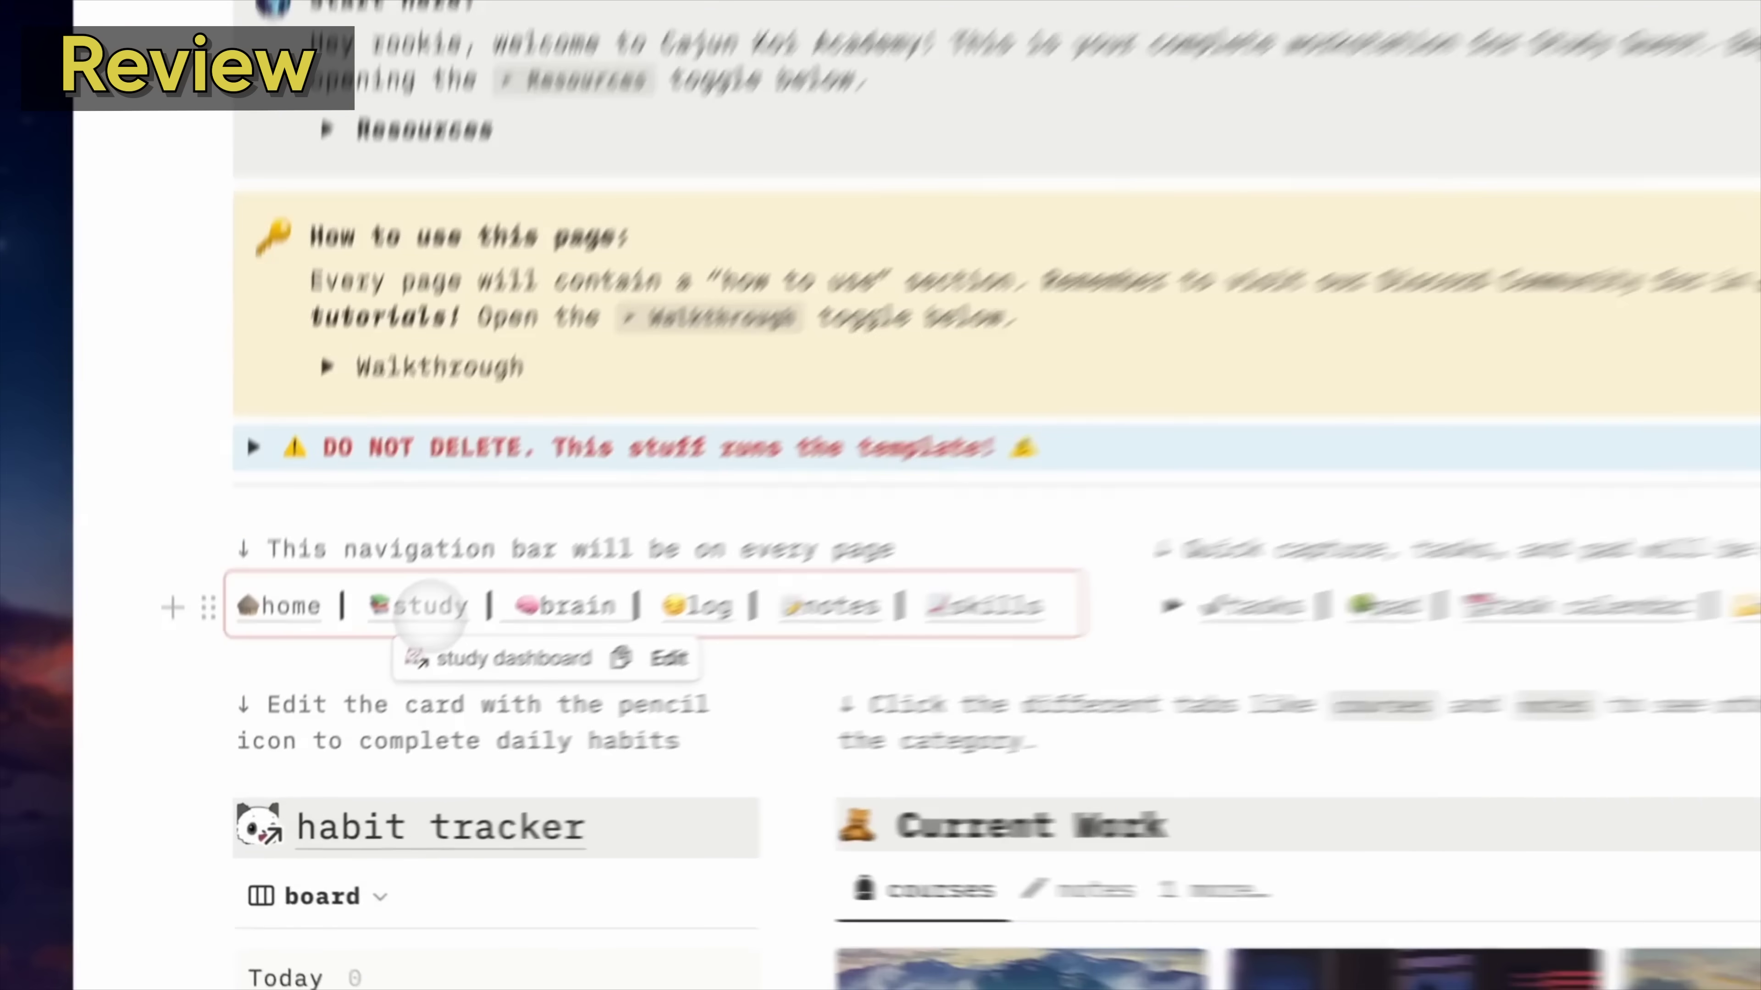
# Open the study dashboard, look over its calendar, and switch it to the review table view
pyautogui.click(364, 674)
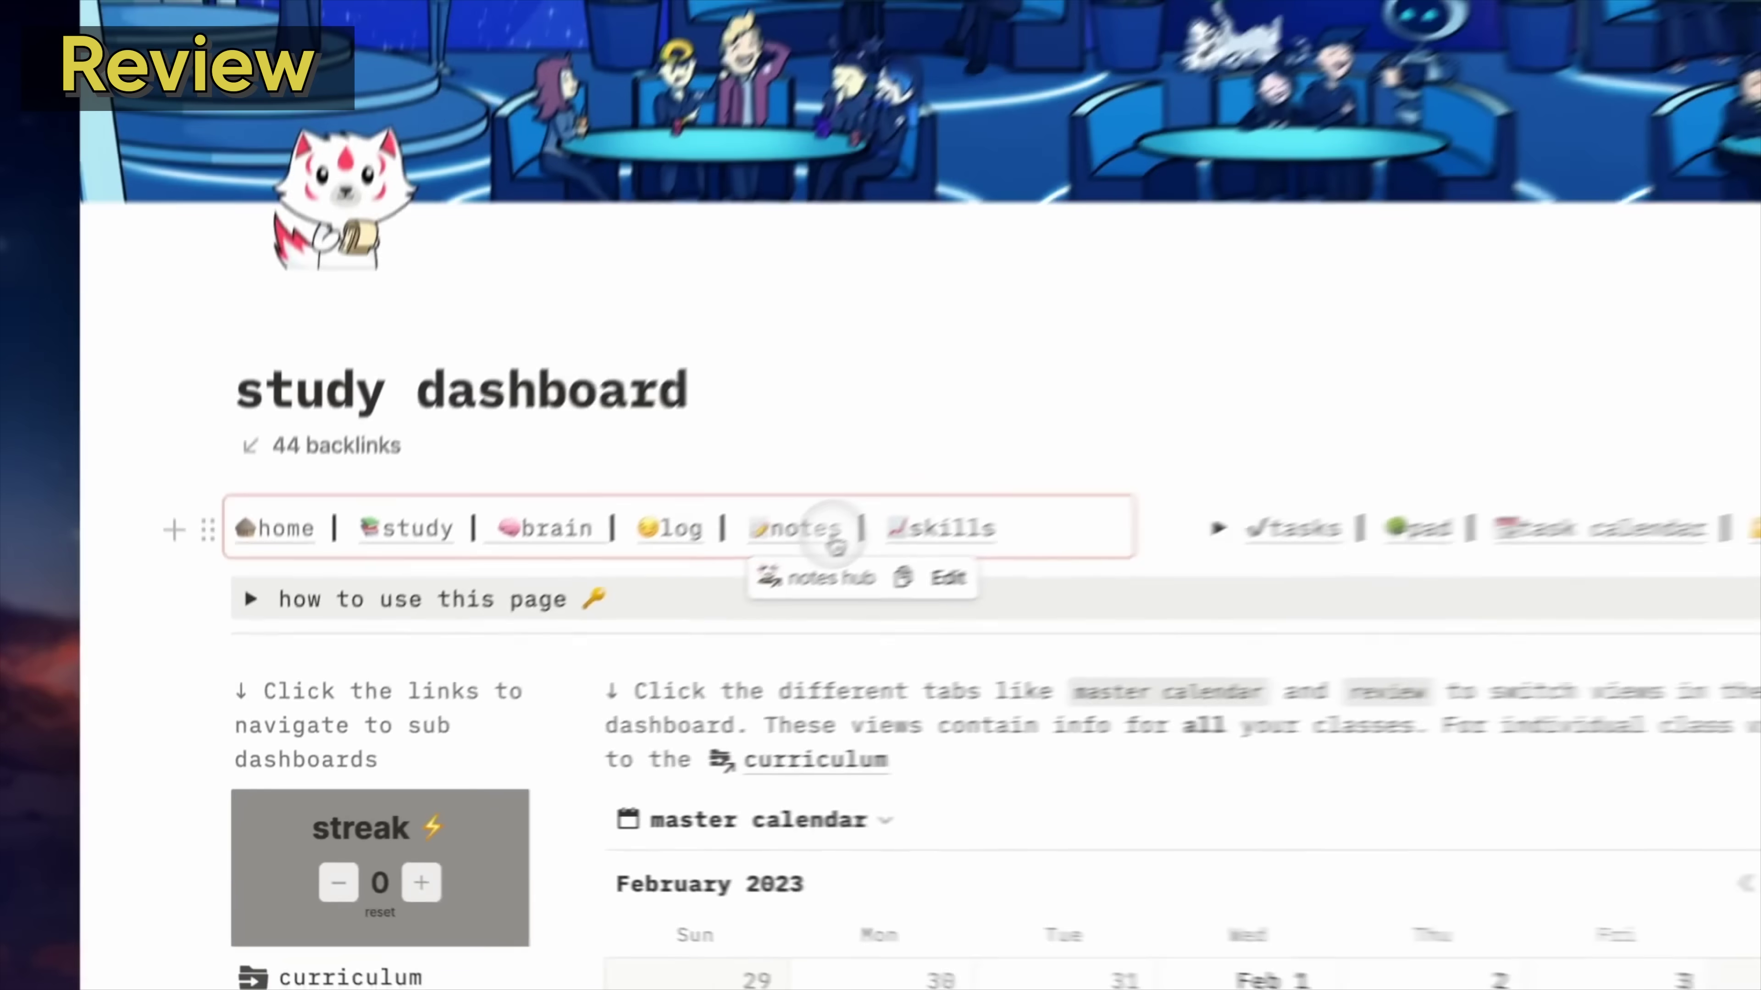
pyautogui.scroll(-3, 693, 608)
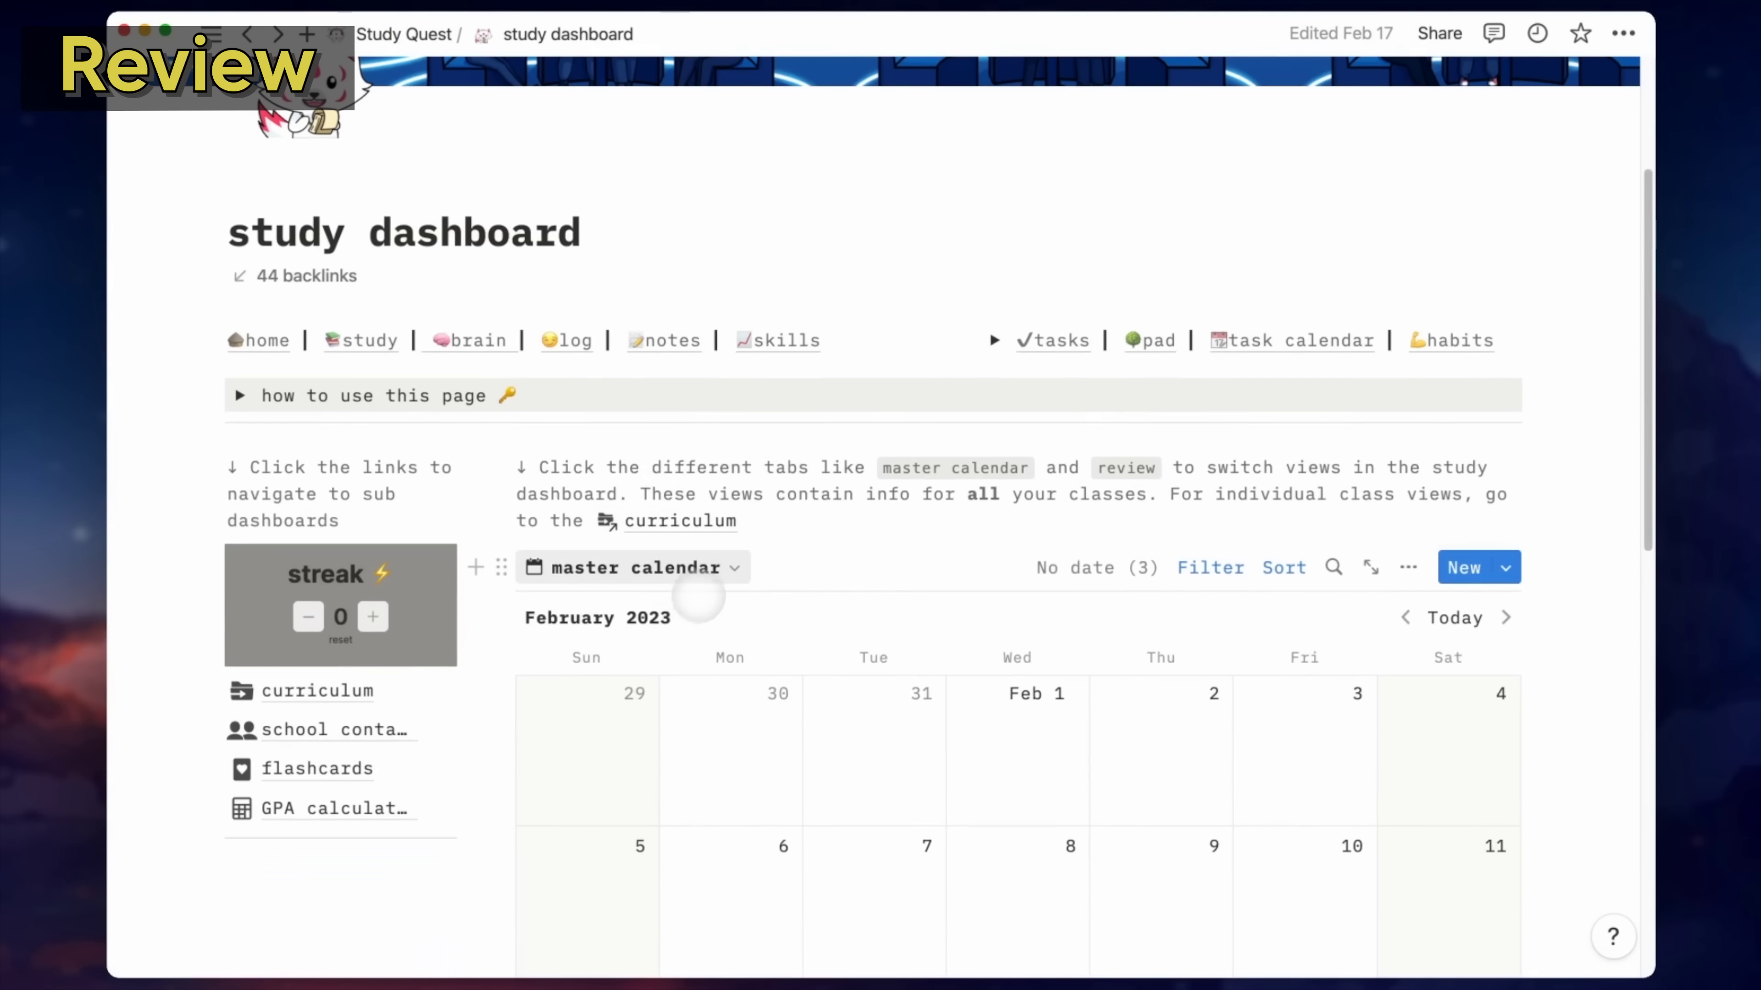
pyautogui.scroll(-5, 719, 573)
pyautogui.scroll(-4, 723, 575)
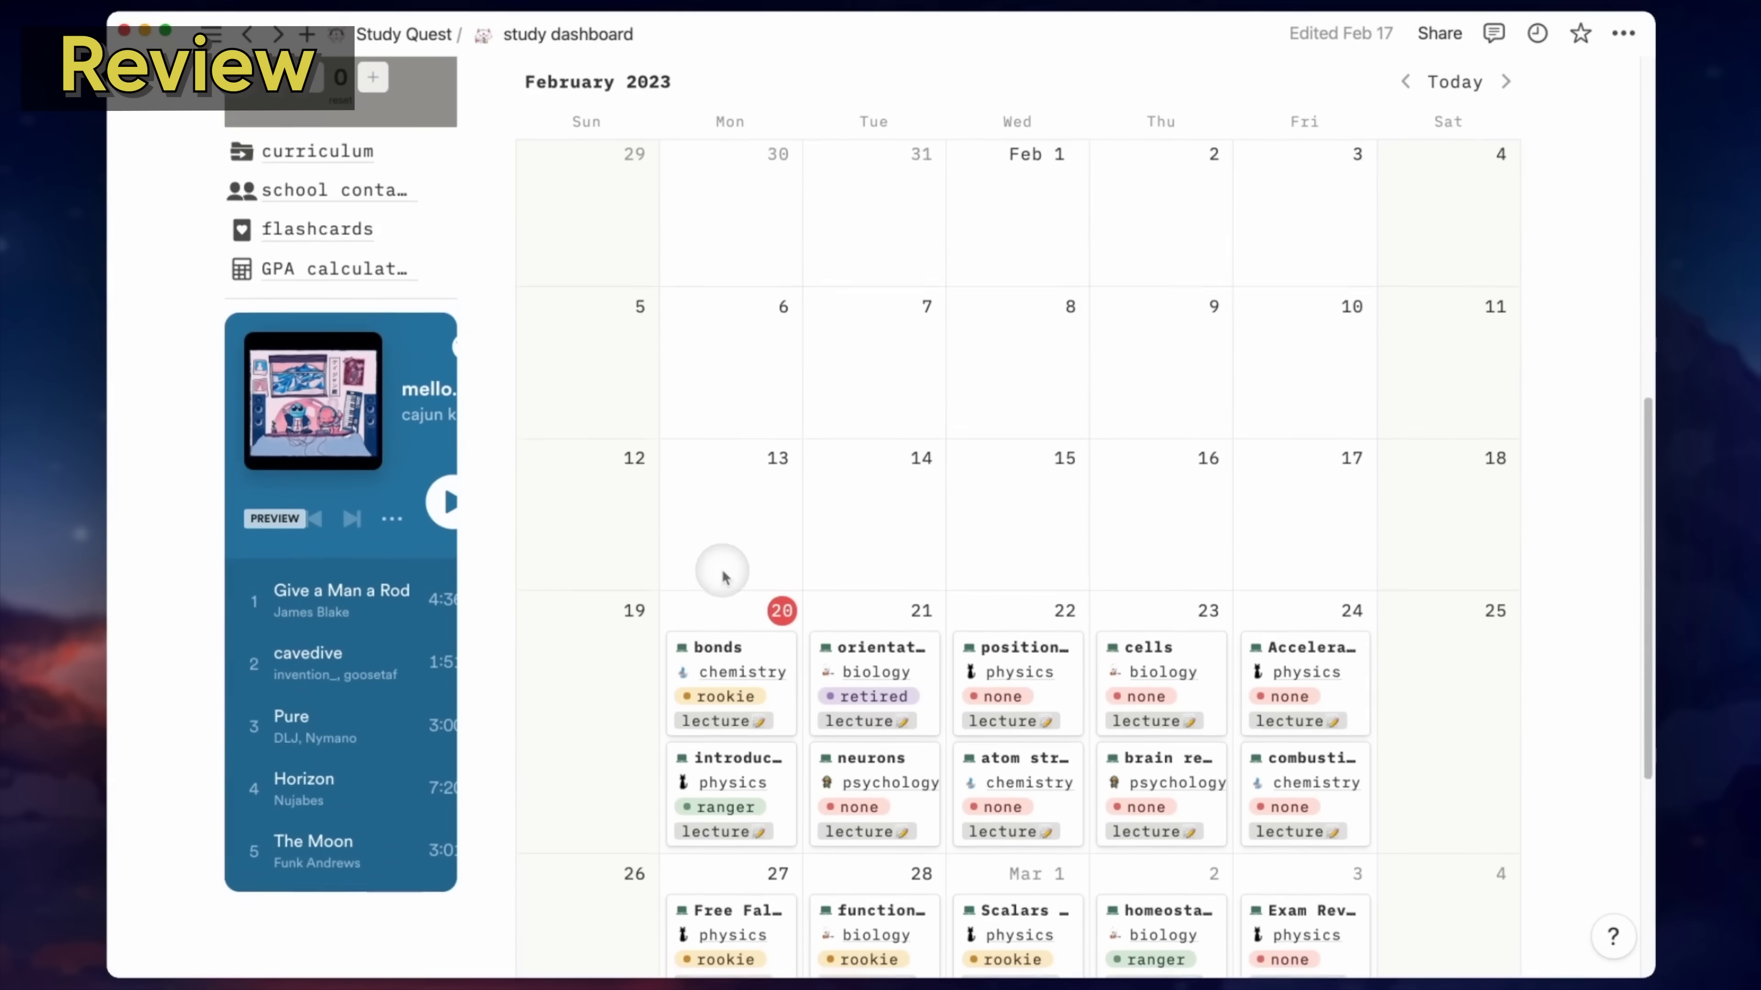
pyautogui.scroll(-2, 725, 578)
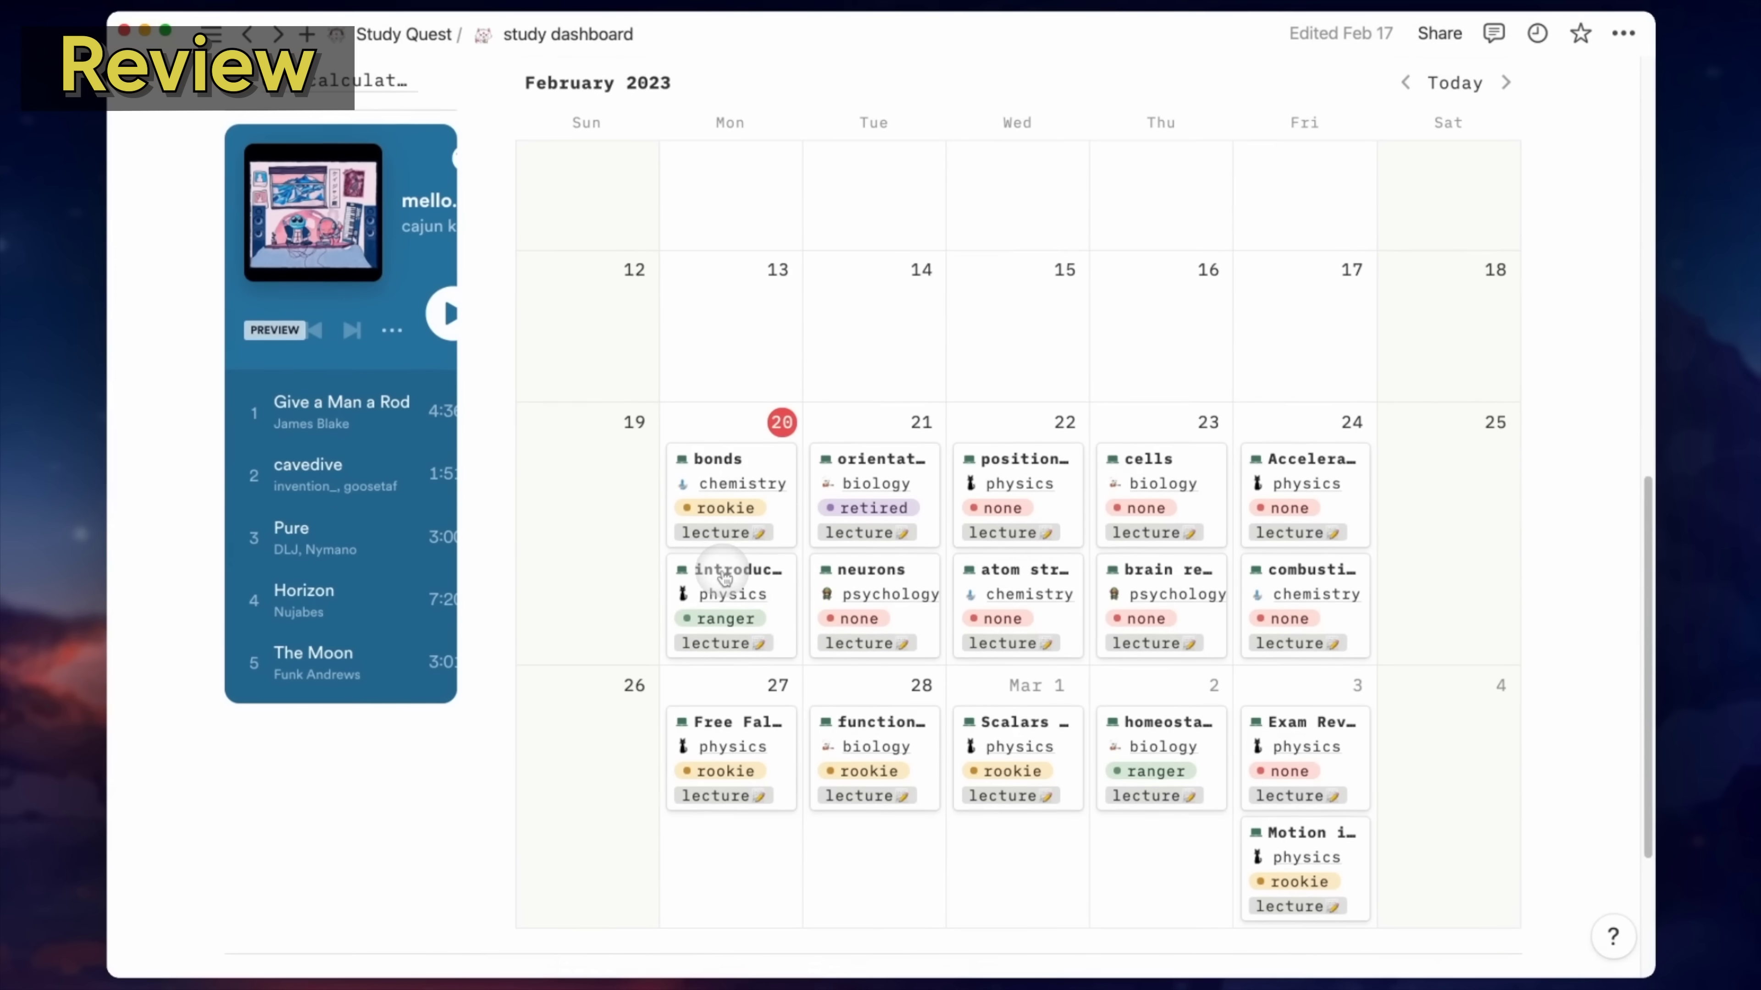
pyautogui.scroll(6, 724, 578)
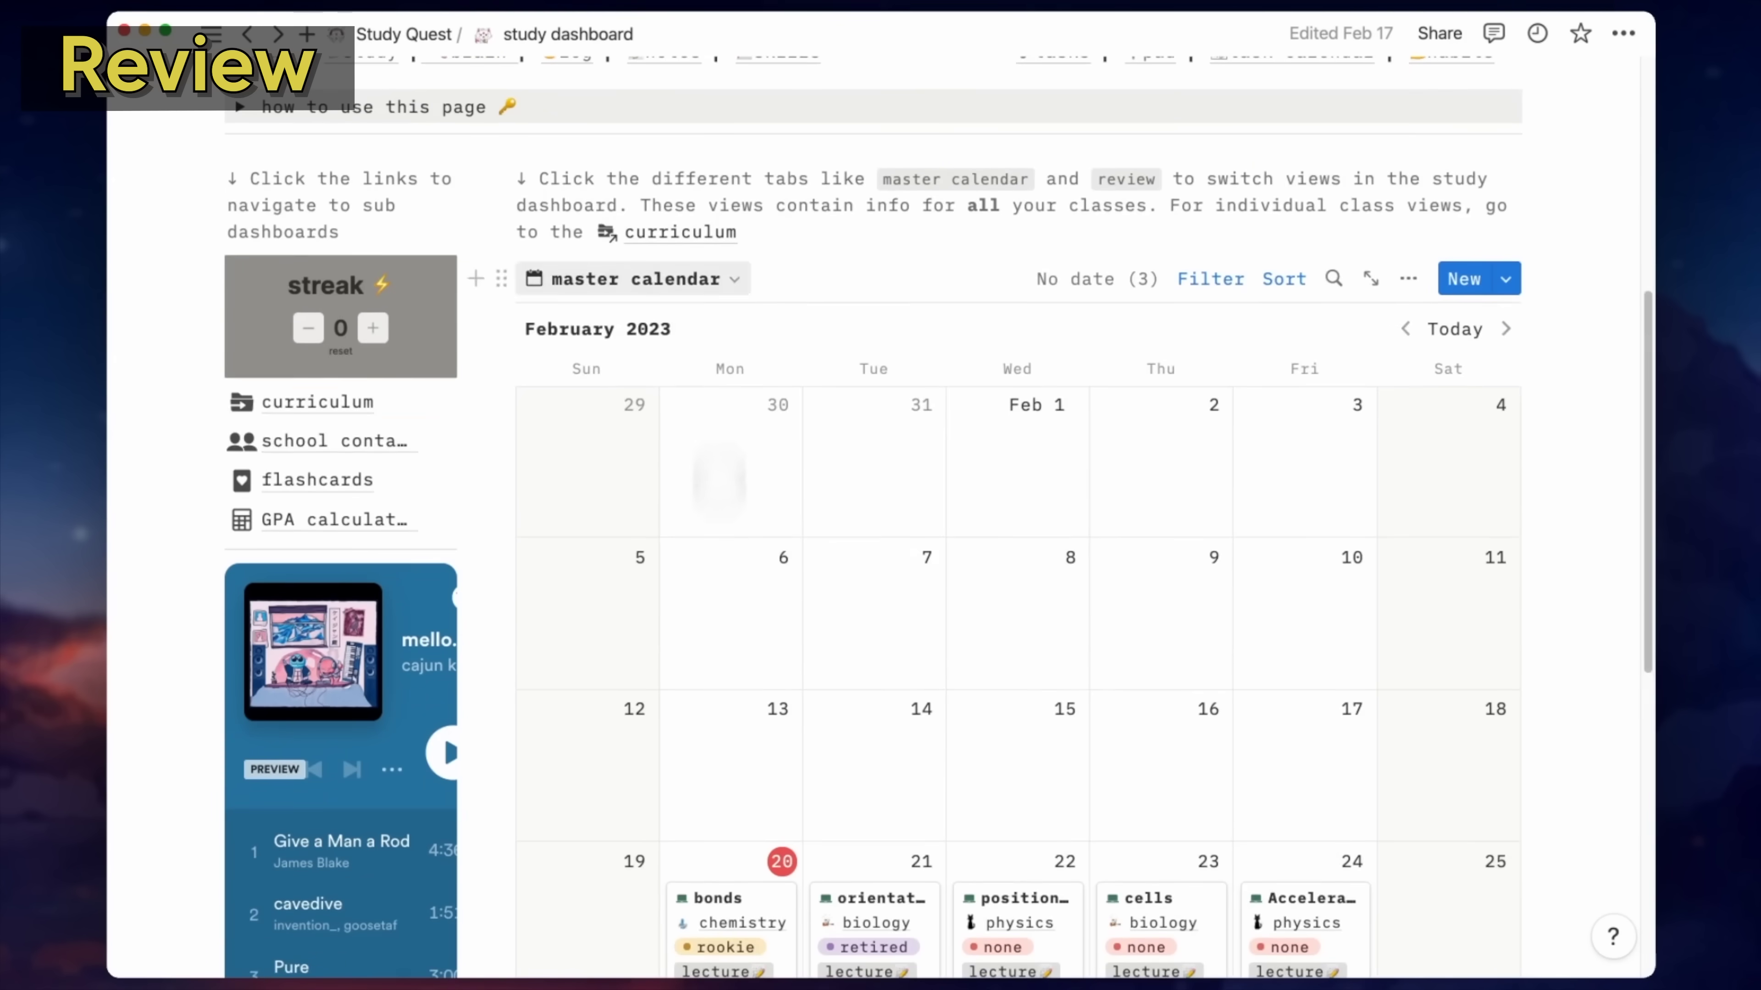
pyautogui.click(780, 275)
pyautogui.click(807, 513)
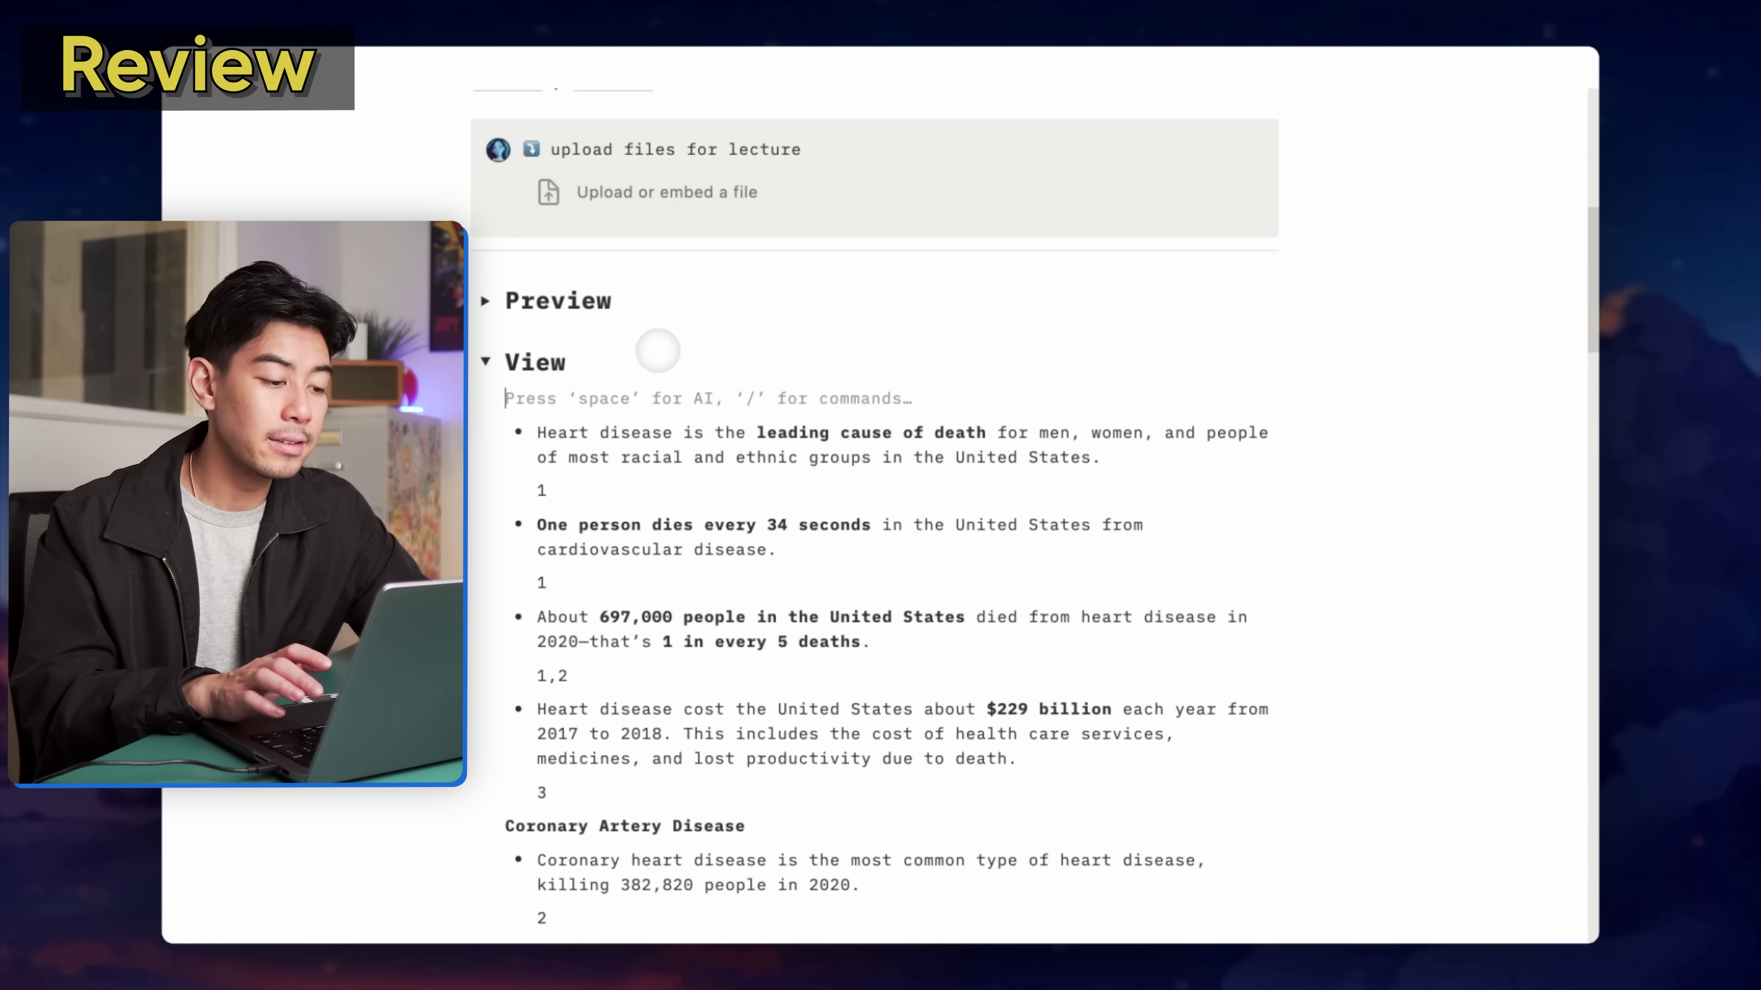
# Have Notion AI 'turn my notes into practice problems', producing an 11-question list
pyautogui.press('space')
pyautogui.write('turn ')
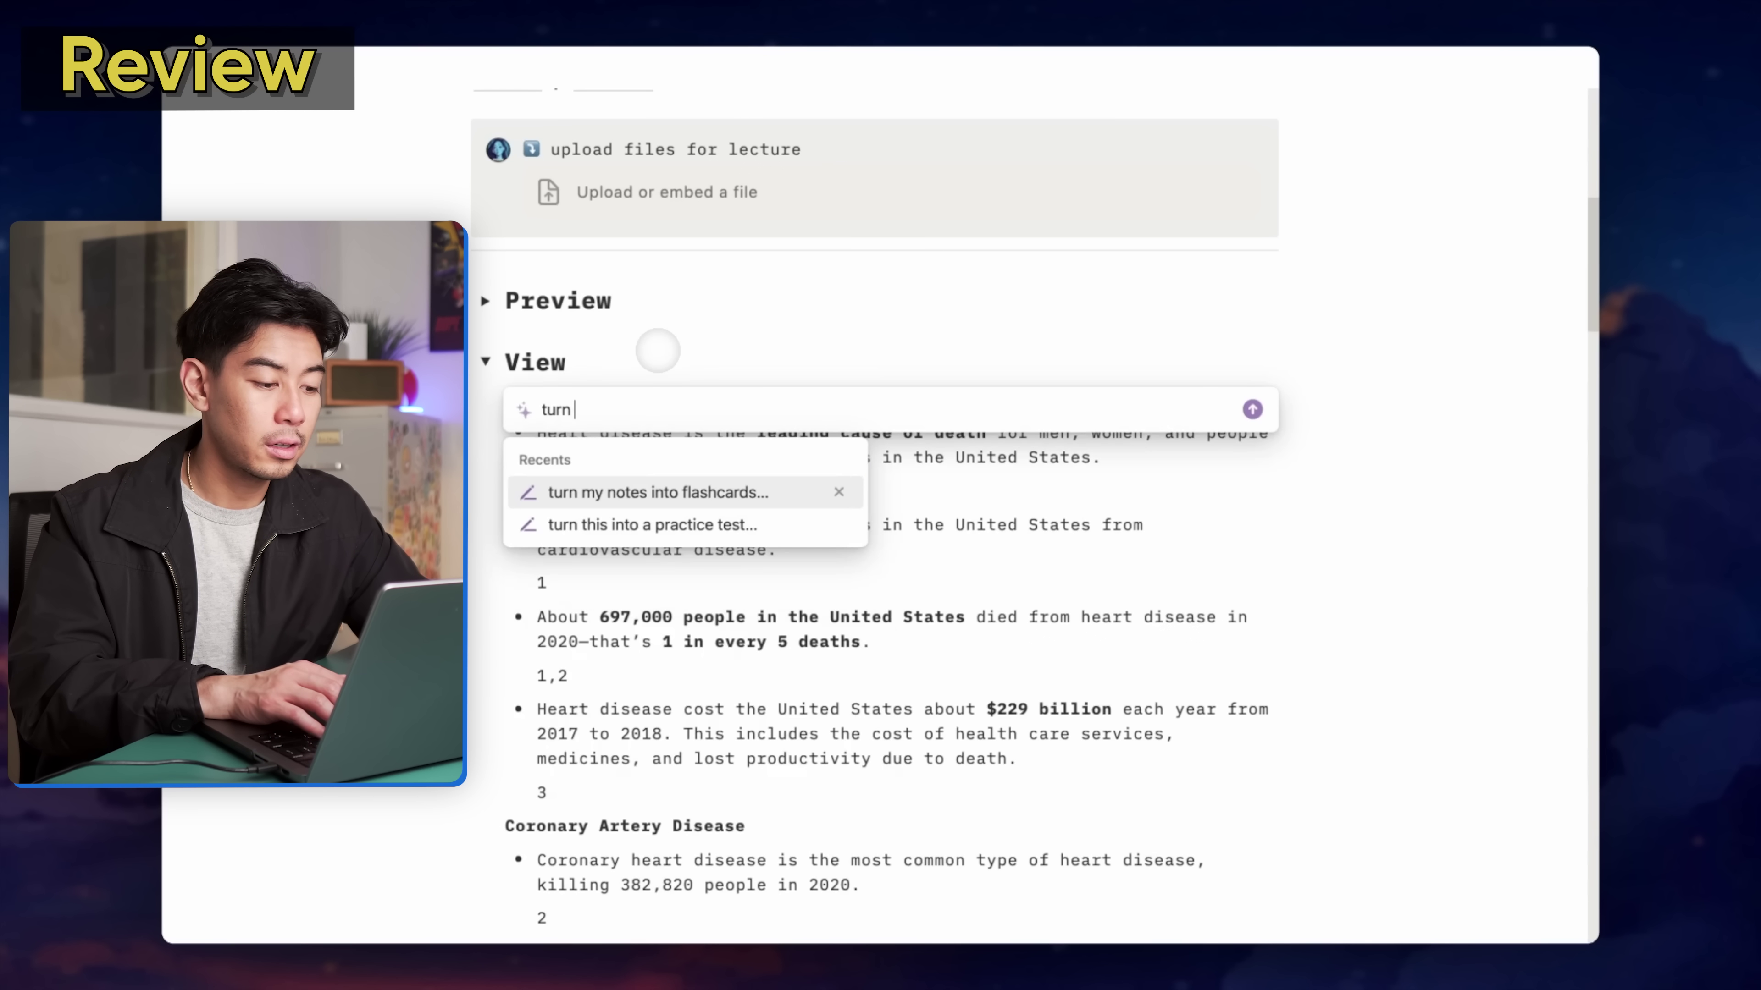
pyautogui.write('my notes into ')
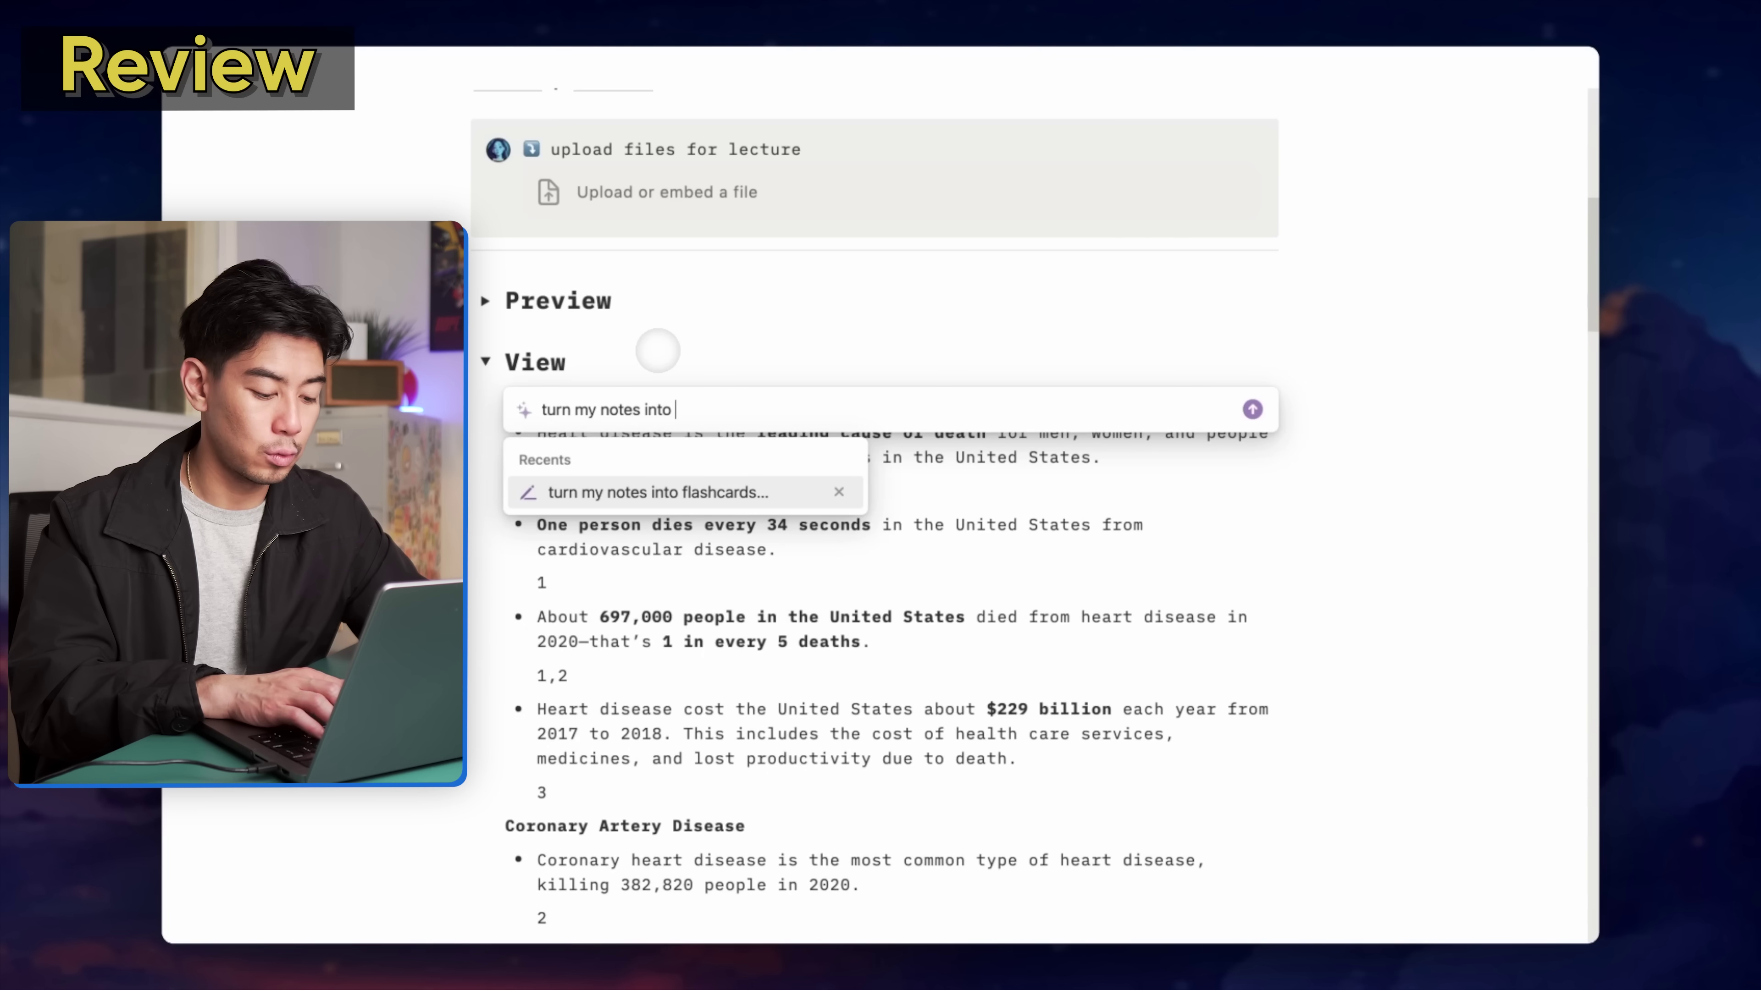
pyautogui.write('practice proble')
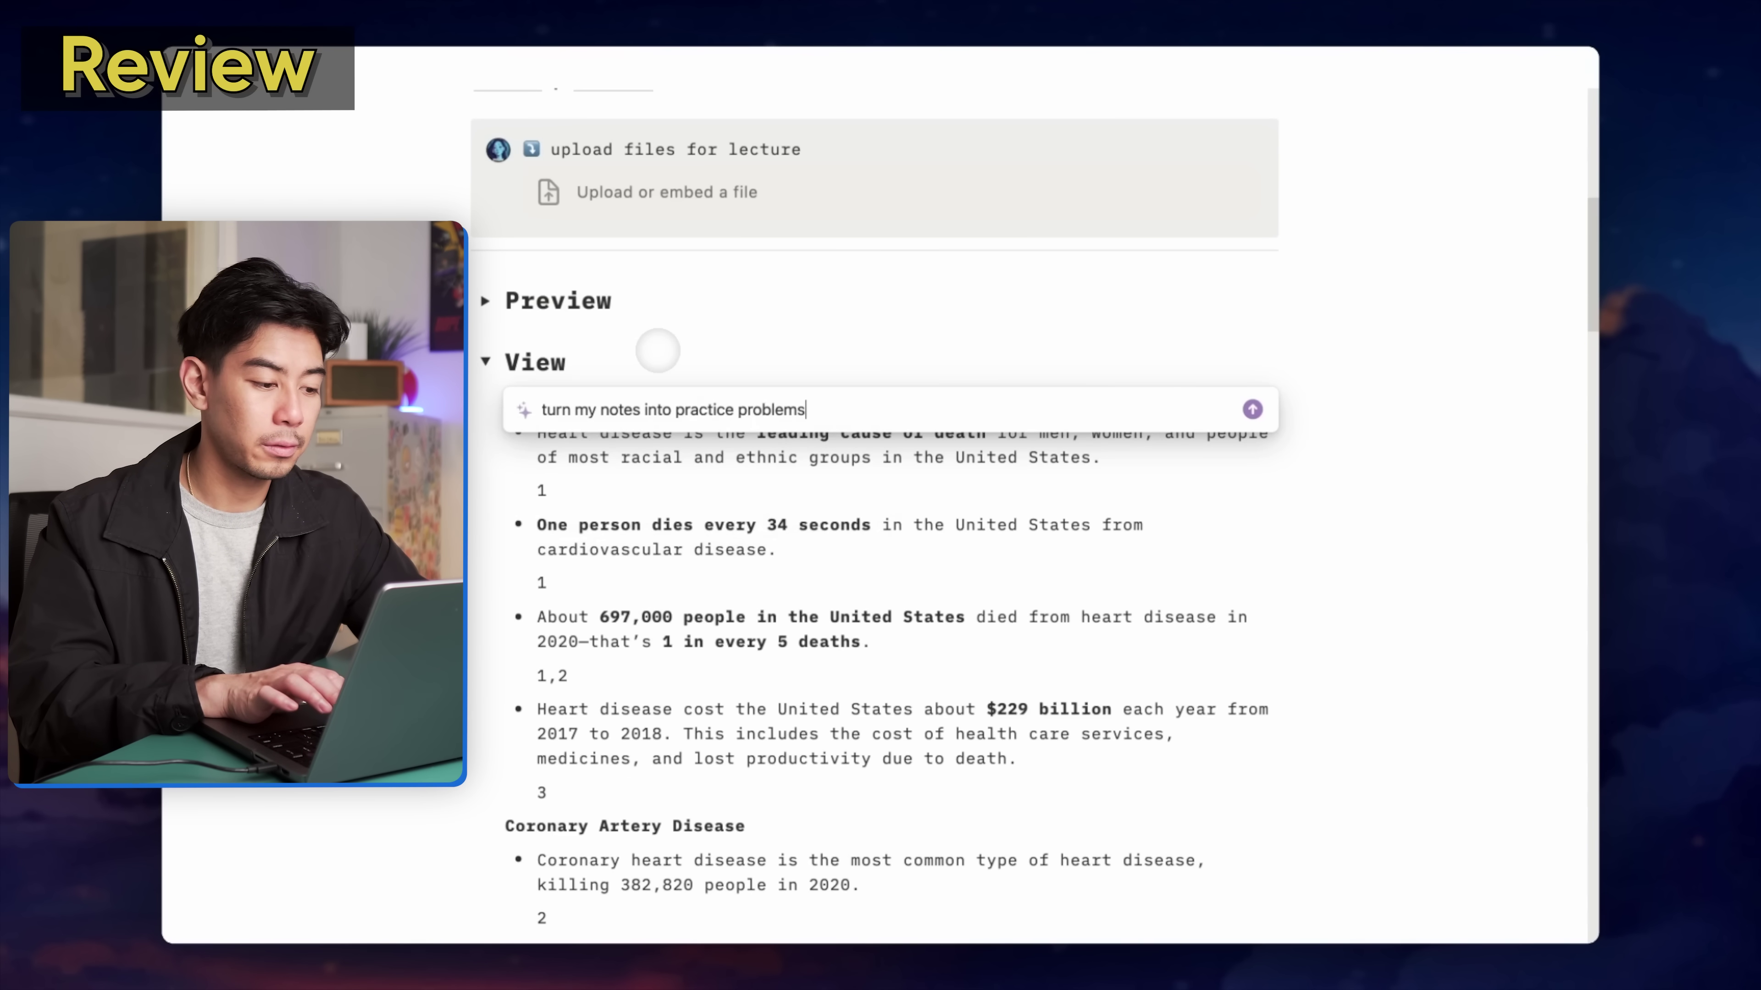
pyautogui.write('ms')
pyautogui.press('Return')
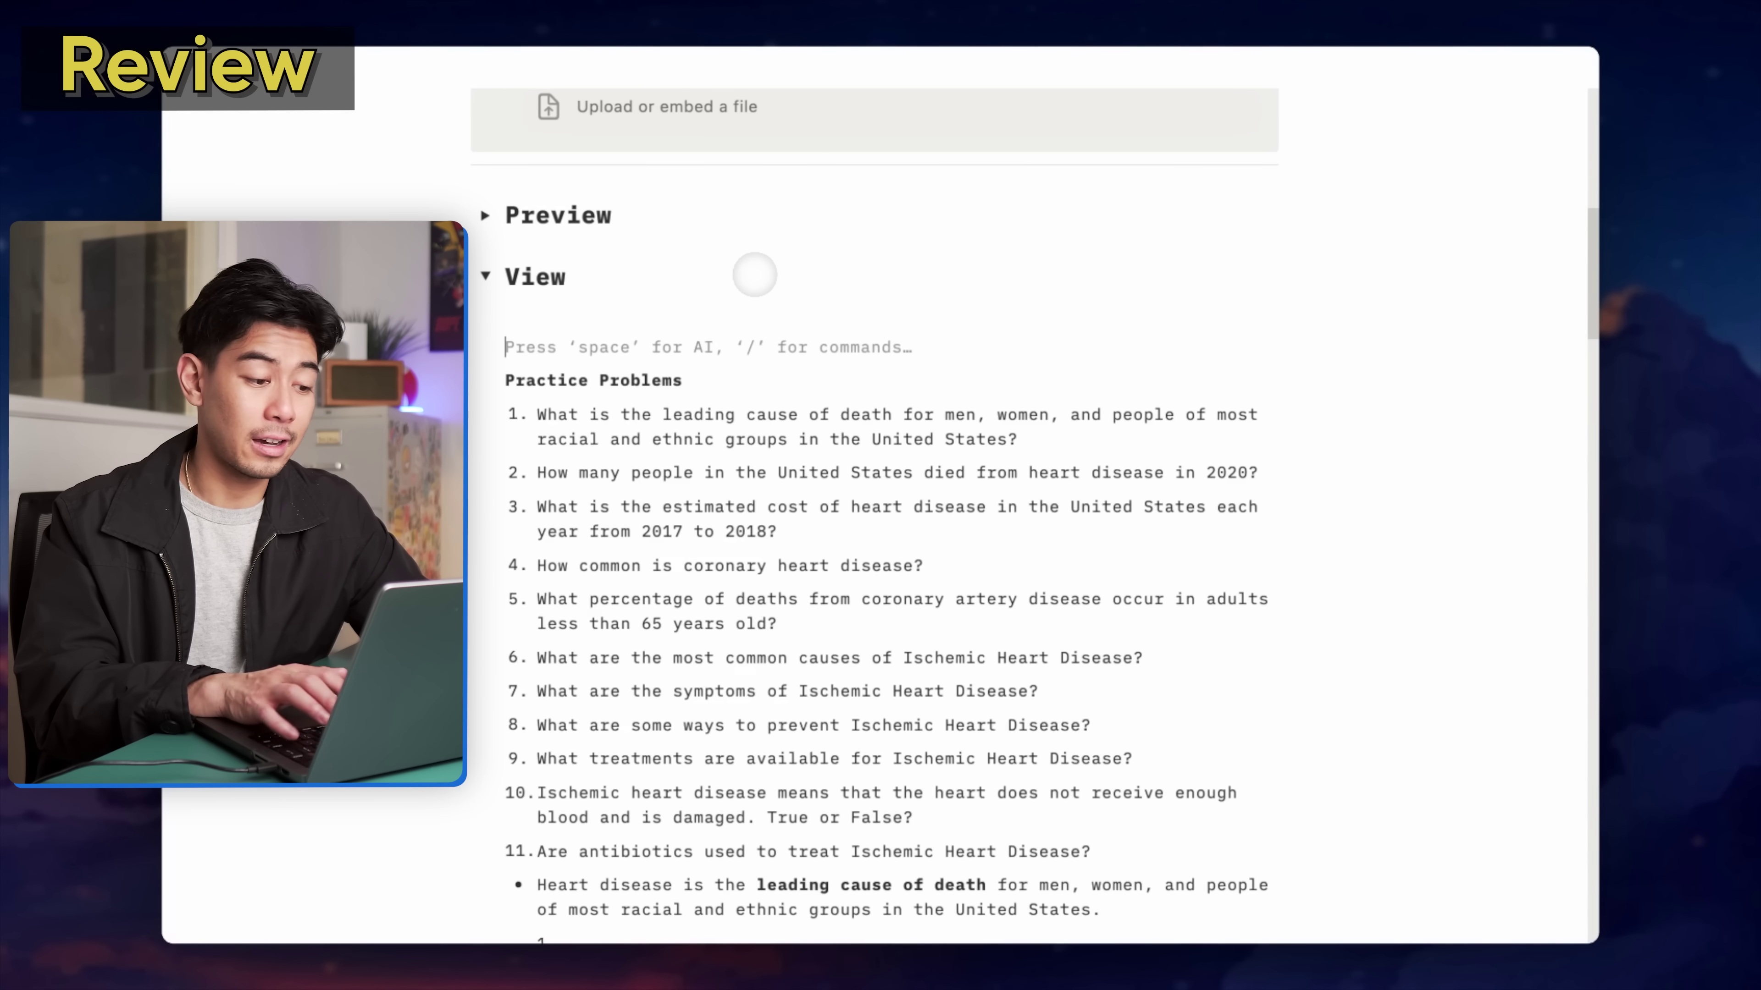
# Generate a longer ischemic heart disease practice test, then draft a multiple-choice rewrite request
pyautogui.press('space')
pyautogui.write('write me a practice test about isc')
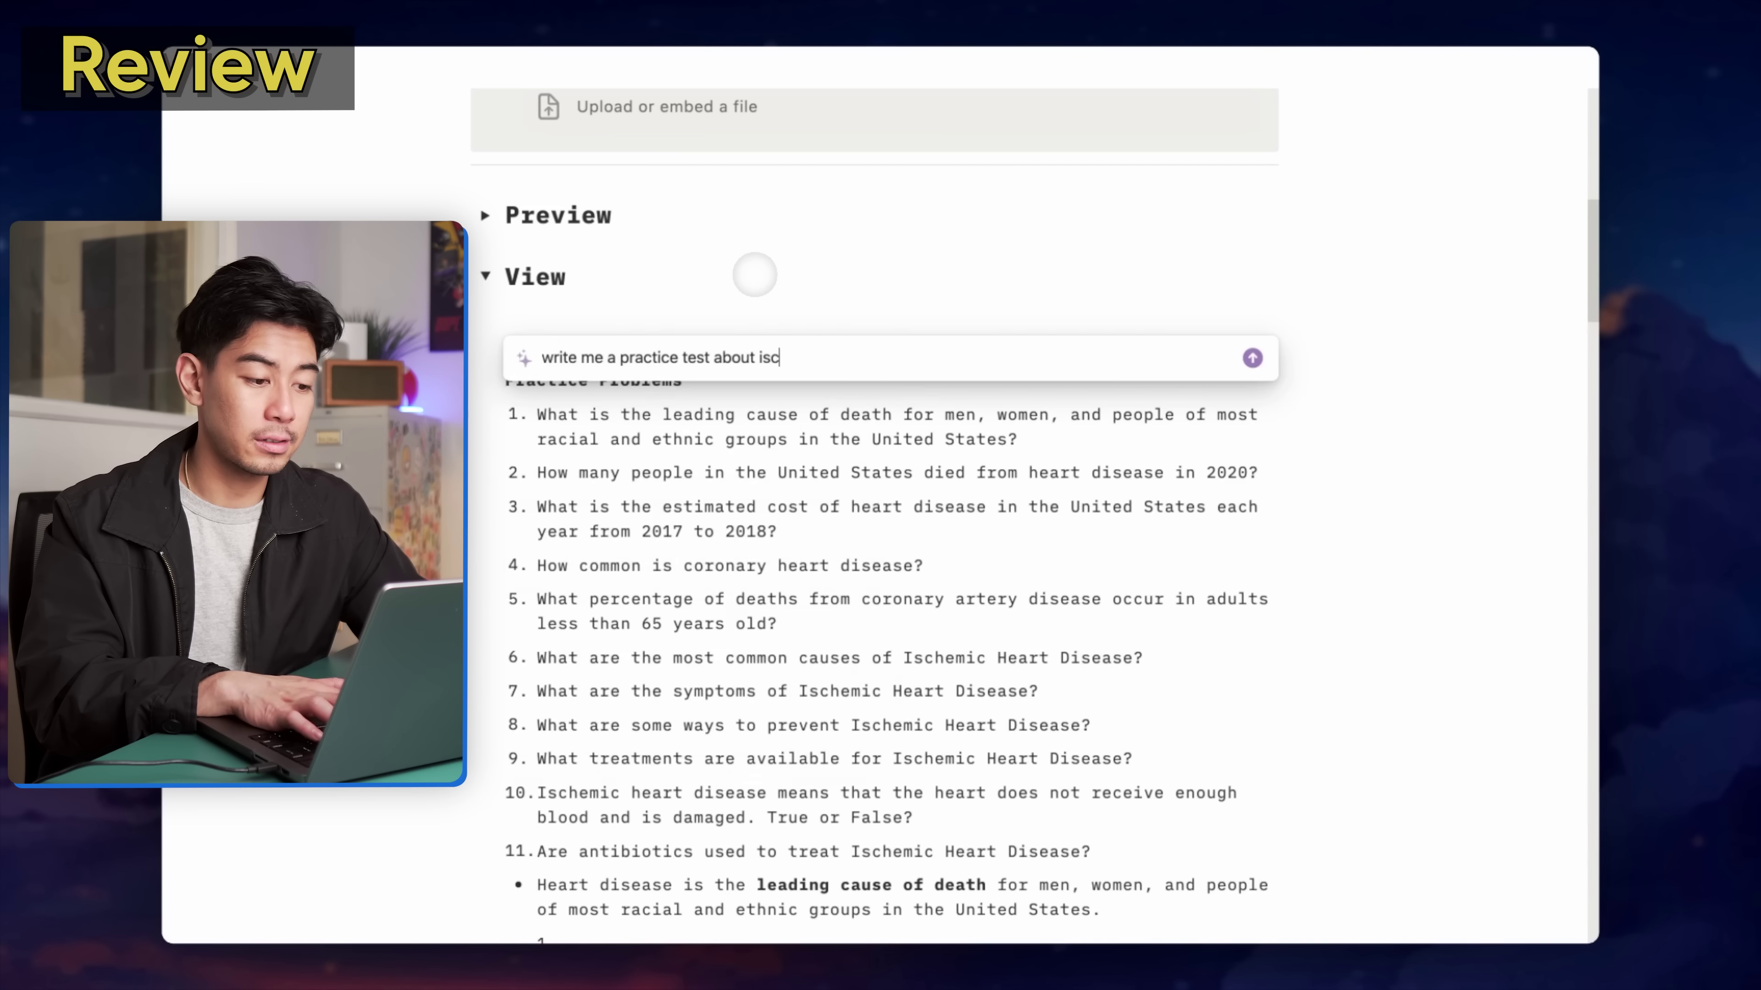
pyautogui.write('hemic heart diseas')
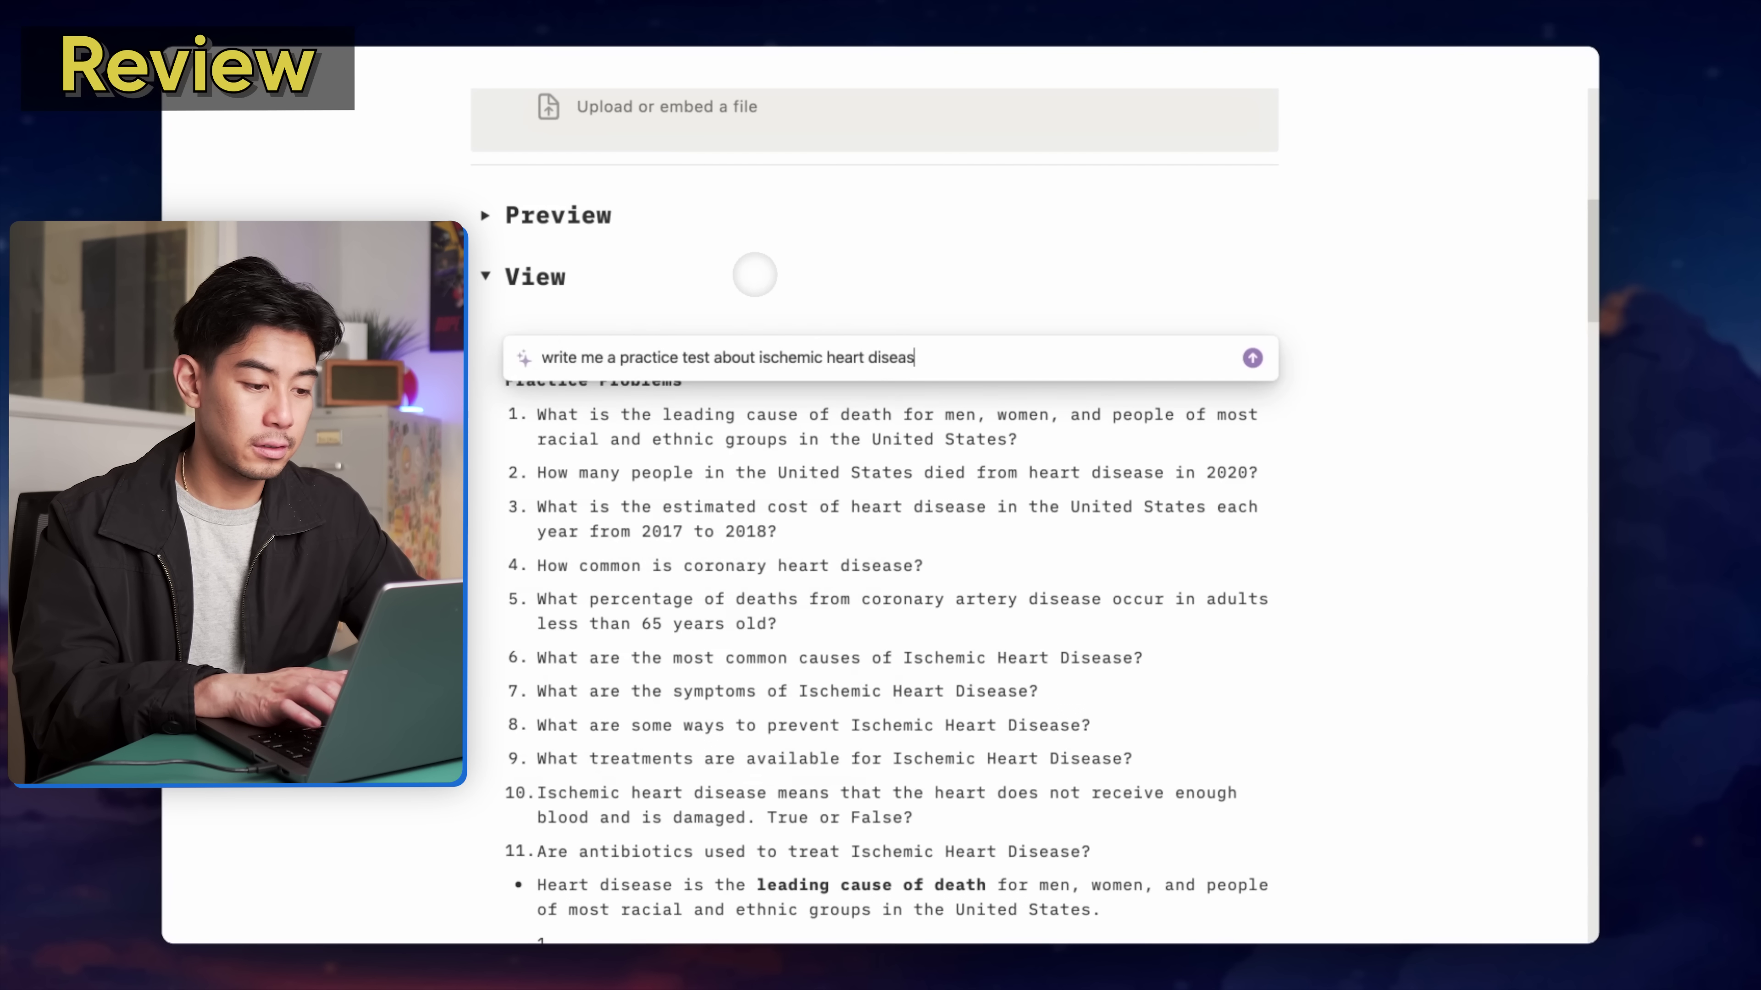
pyautogui.write('e')
pyautogui.press('Return')
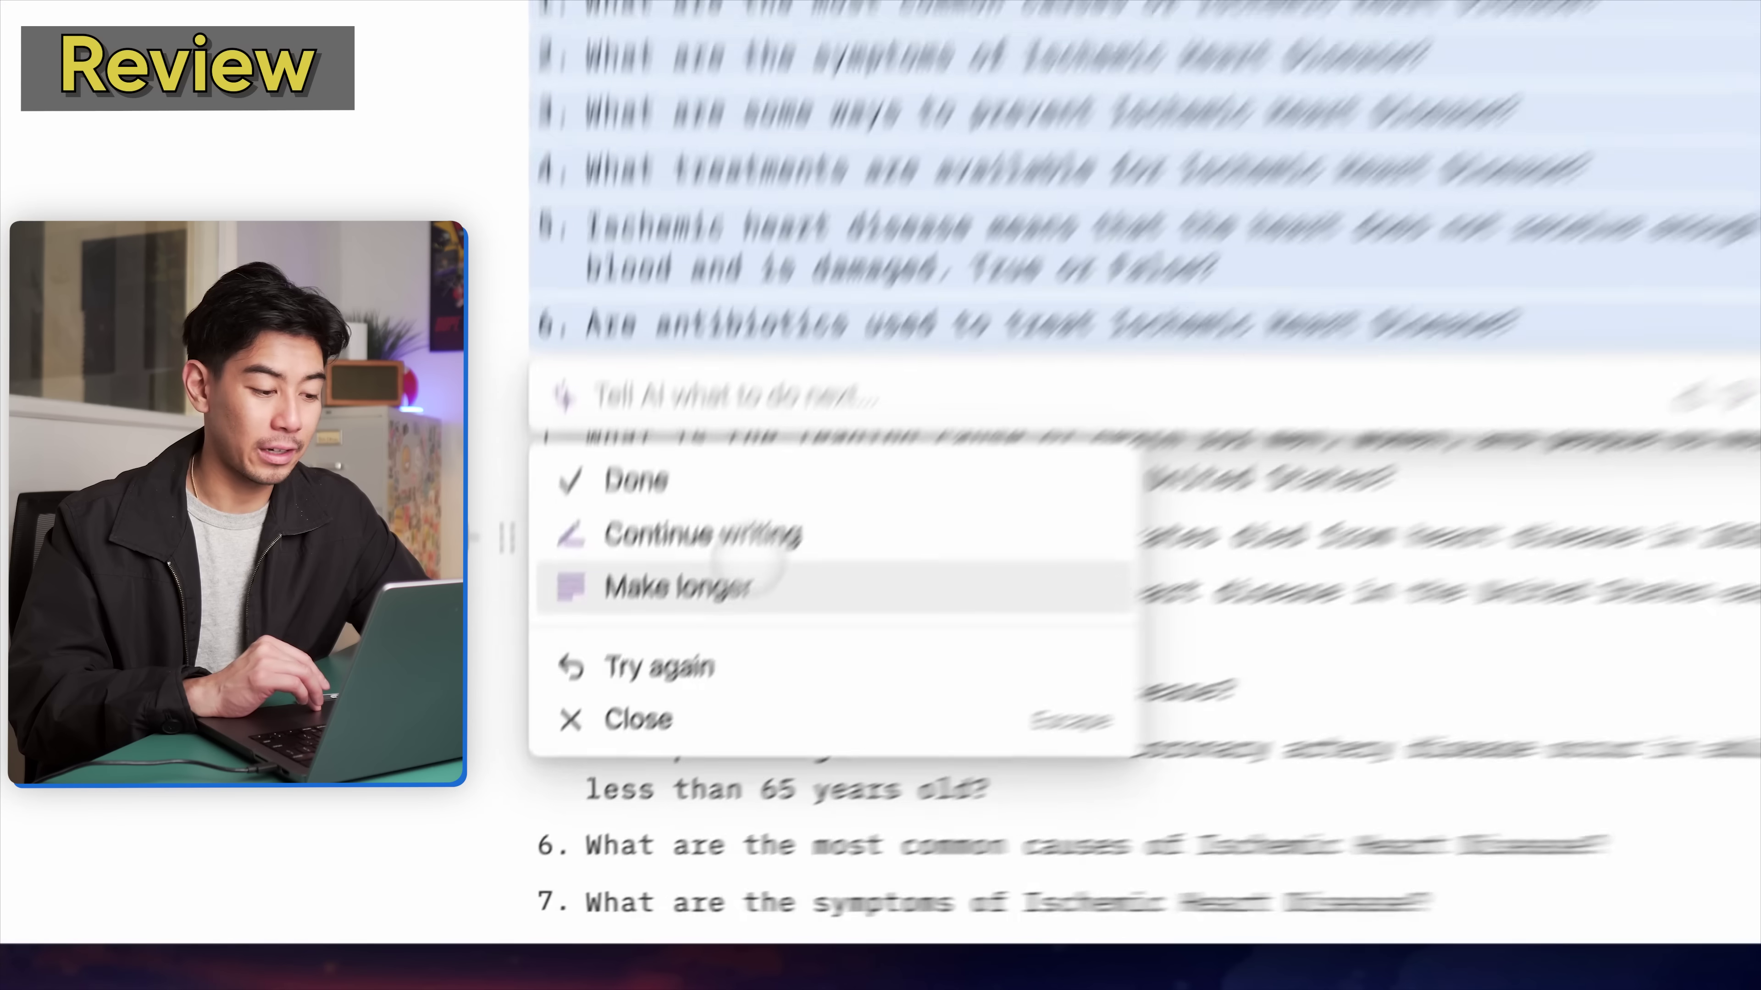
pyautogui.click(588, 732)
pyautogui.scroll(-5, 798, 512)
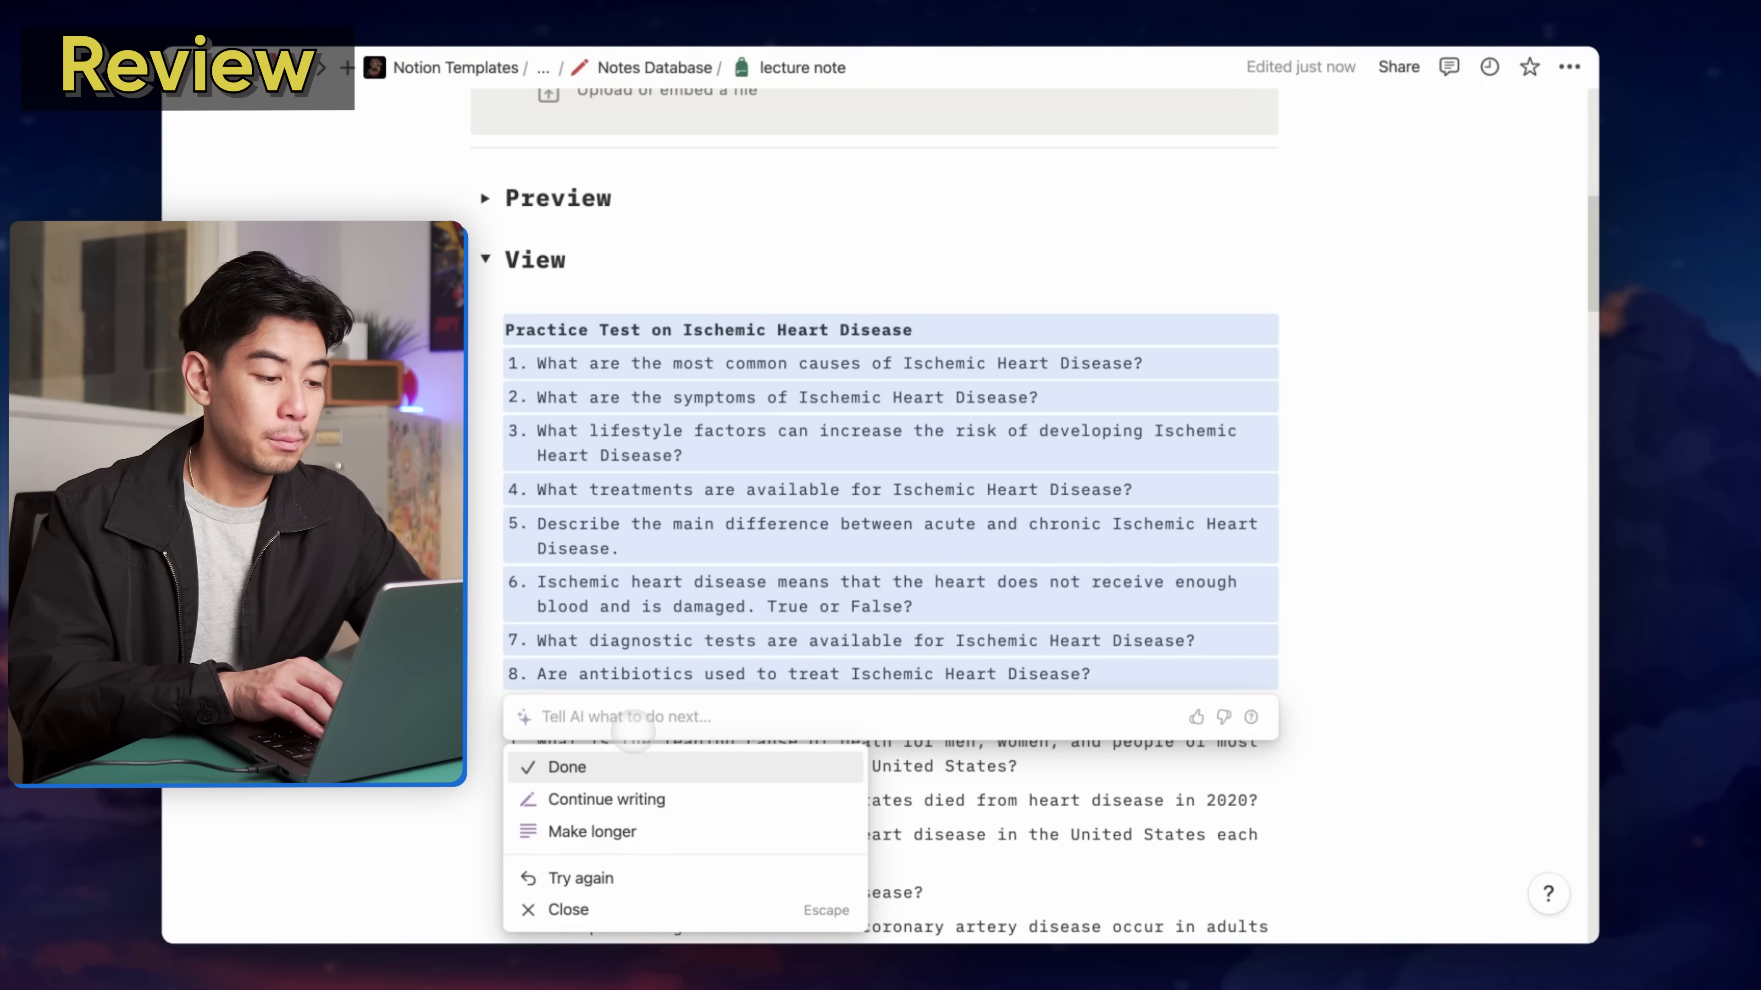
pyautogui.write('make this a multipl')
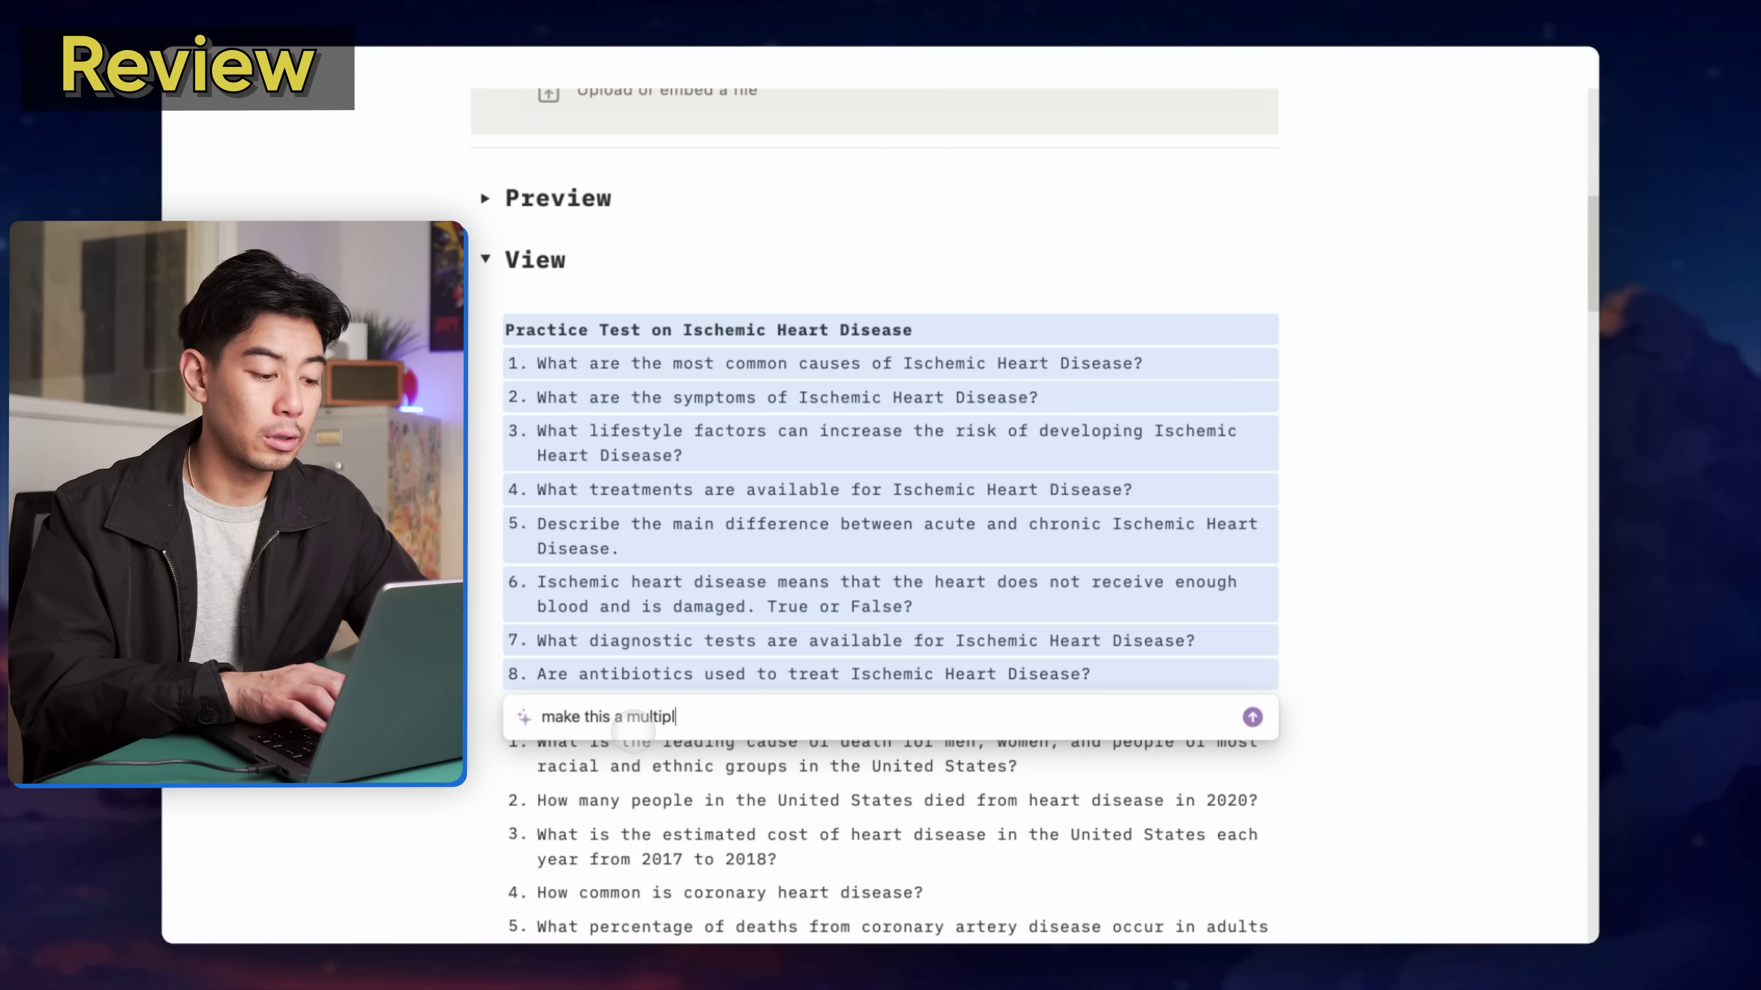
pyautogui.write('e choice practice test')
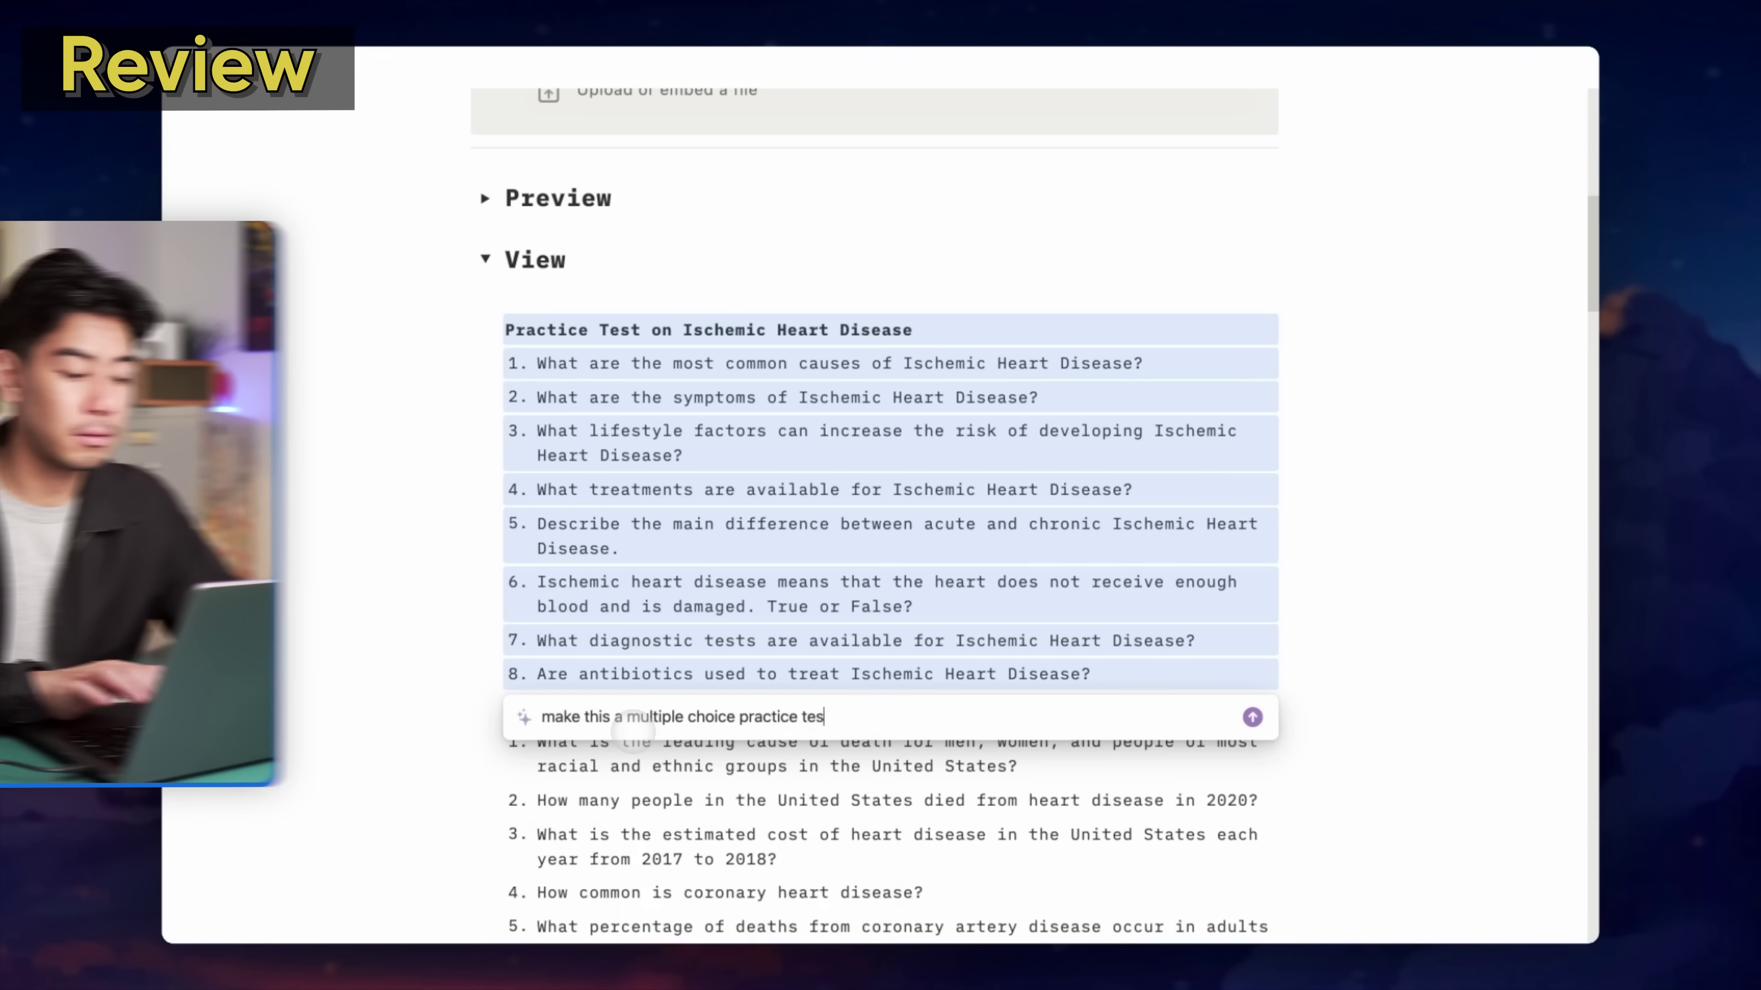
# Rewrite the test as multiple choice and extend it so questions 9–11 get options a–d
pyautogui.press('Return')
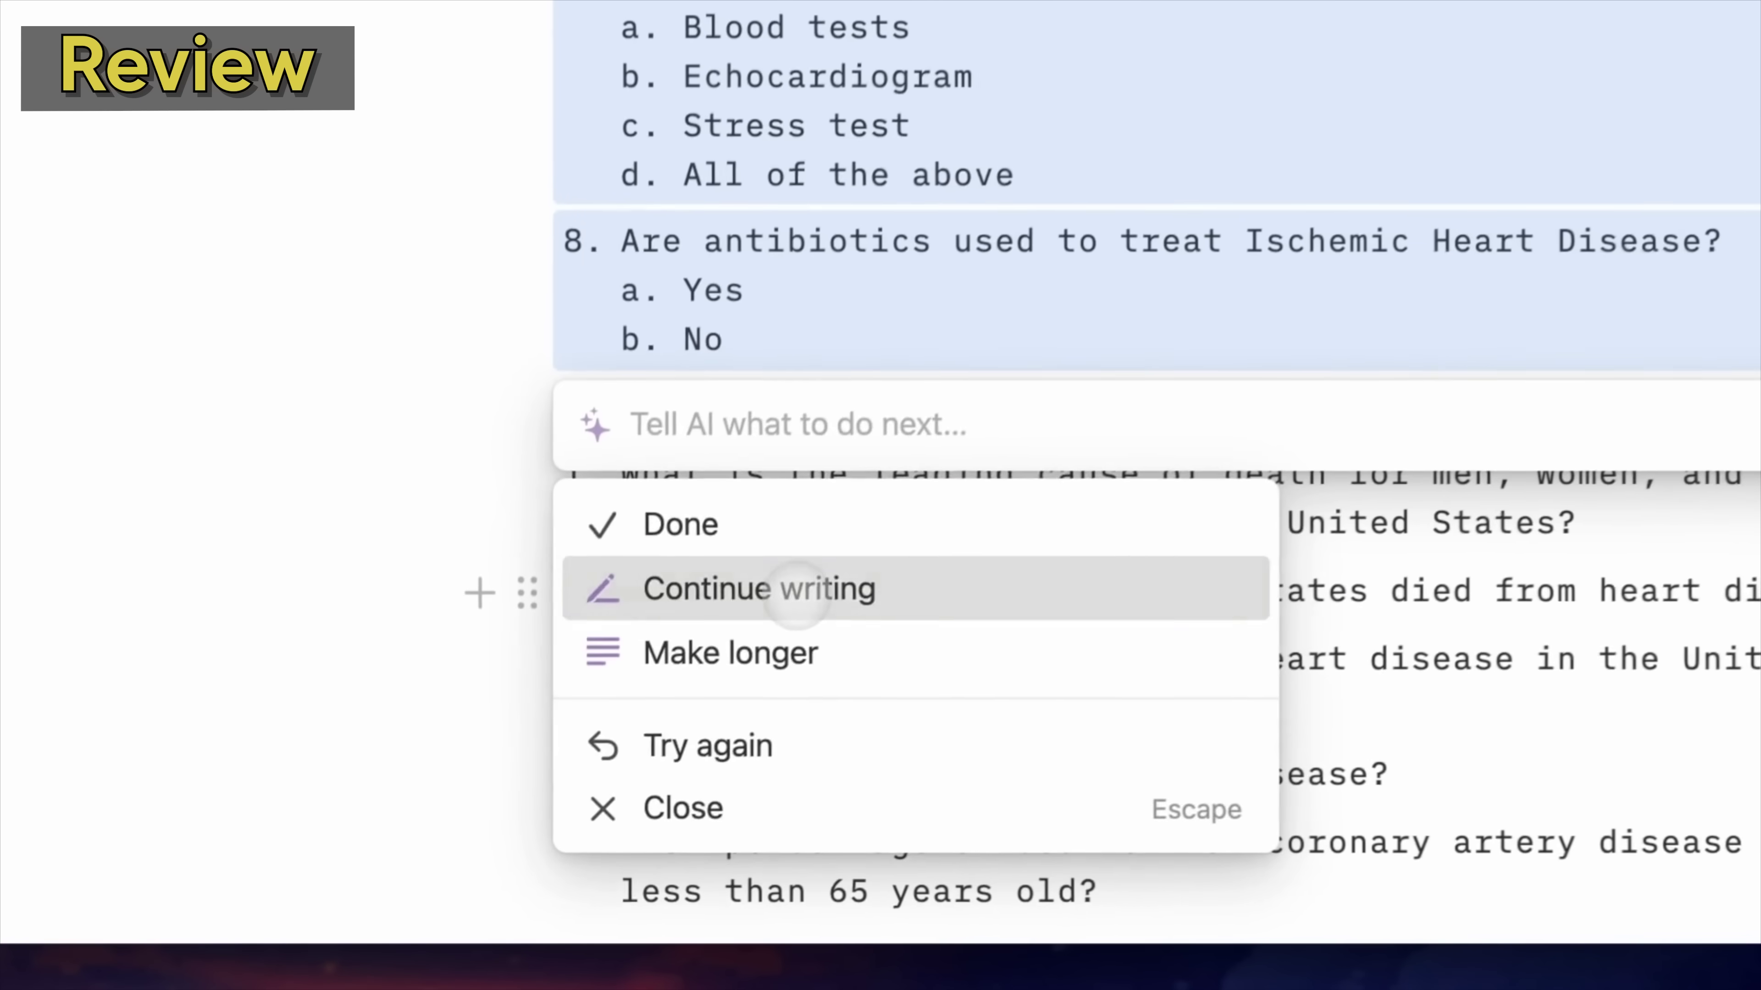
pyautogui.click(797, 592)
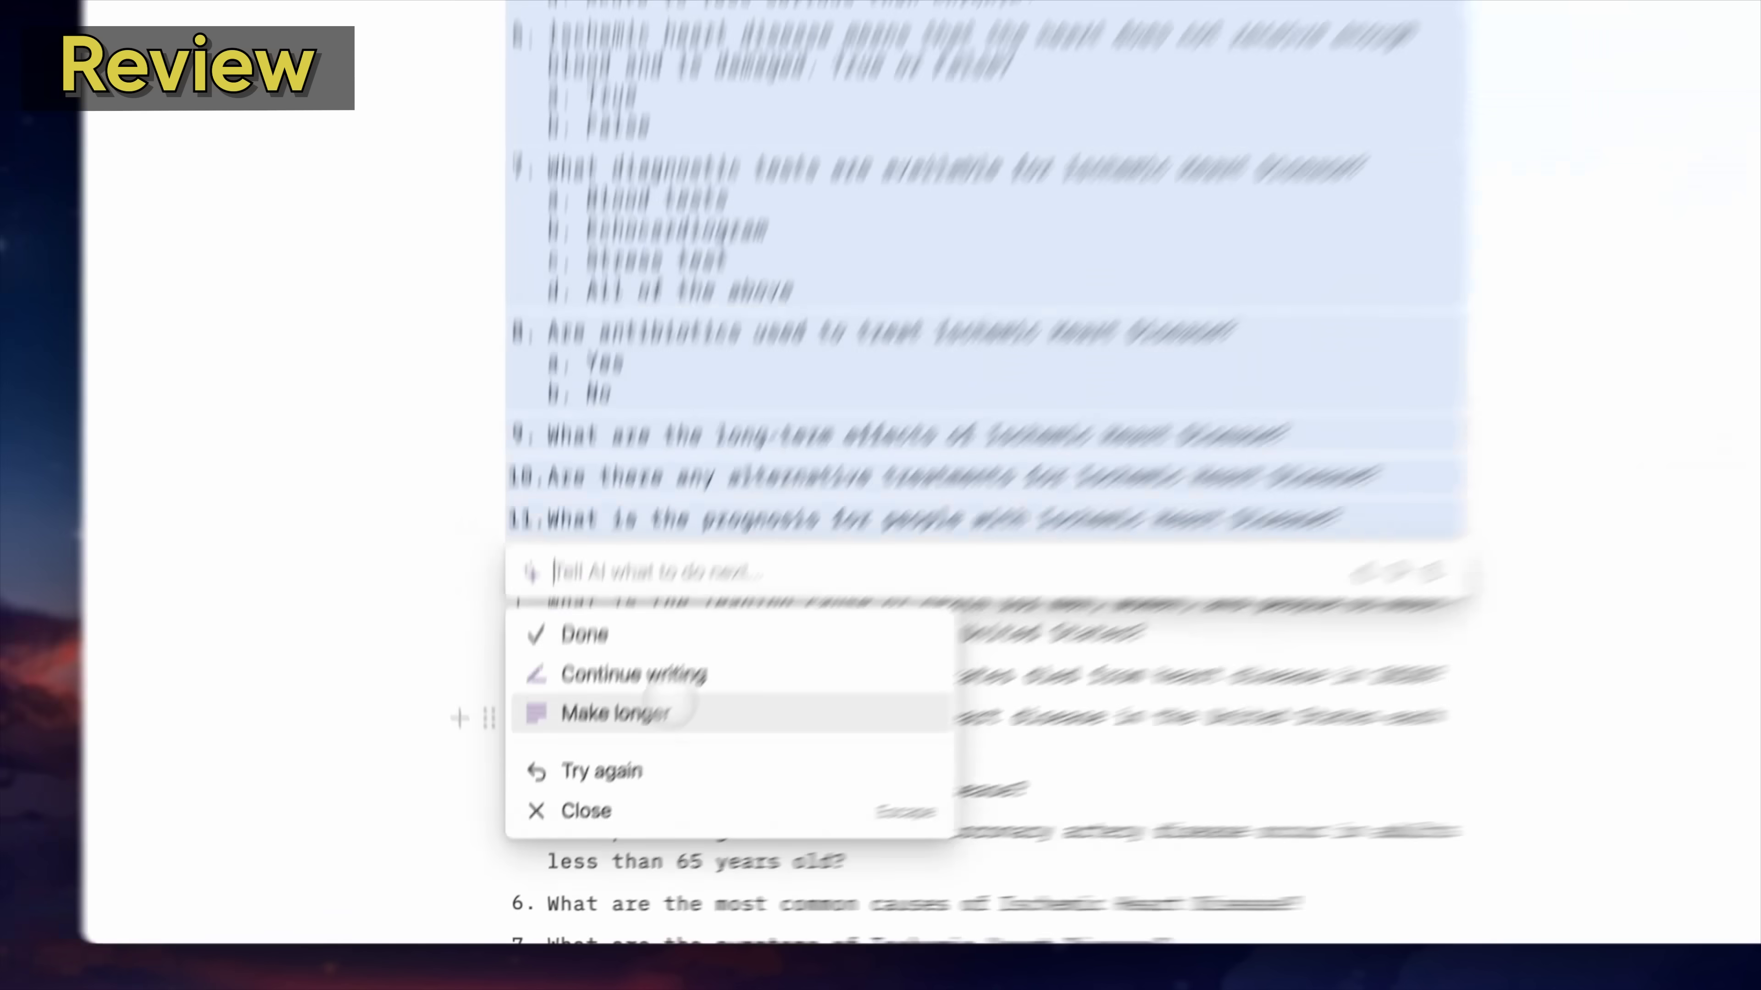
pyautogui.click(626, 763)
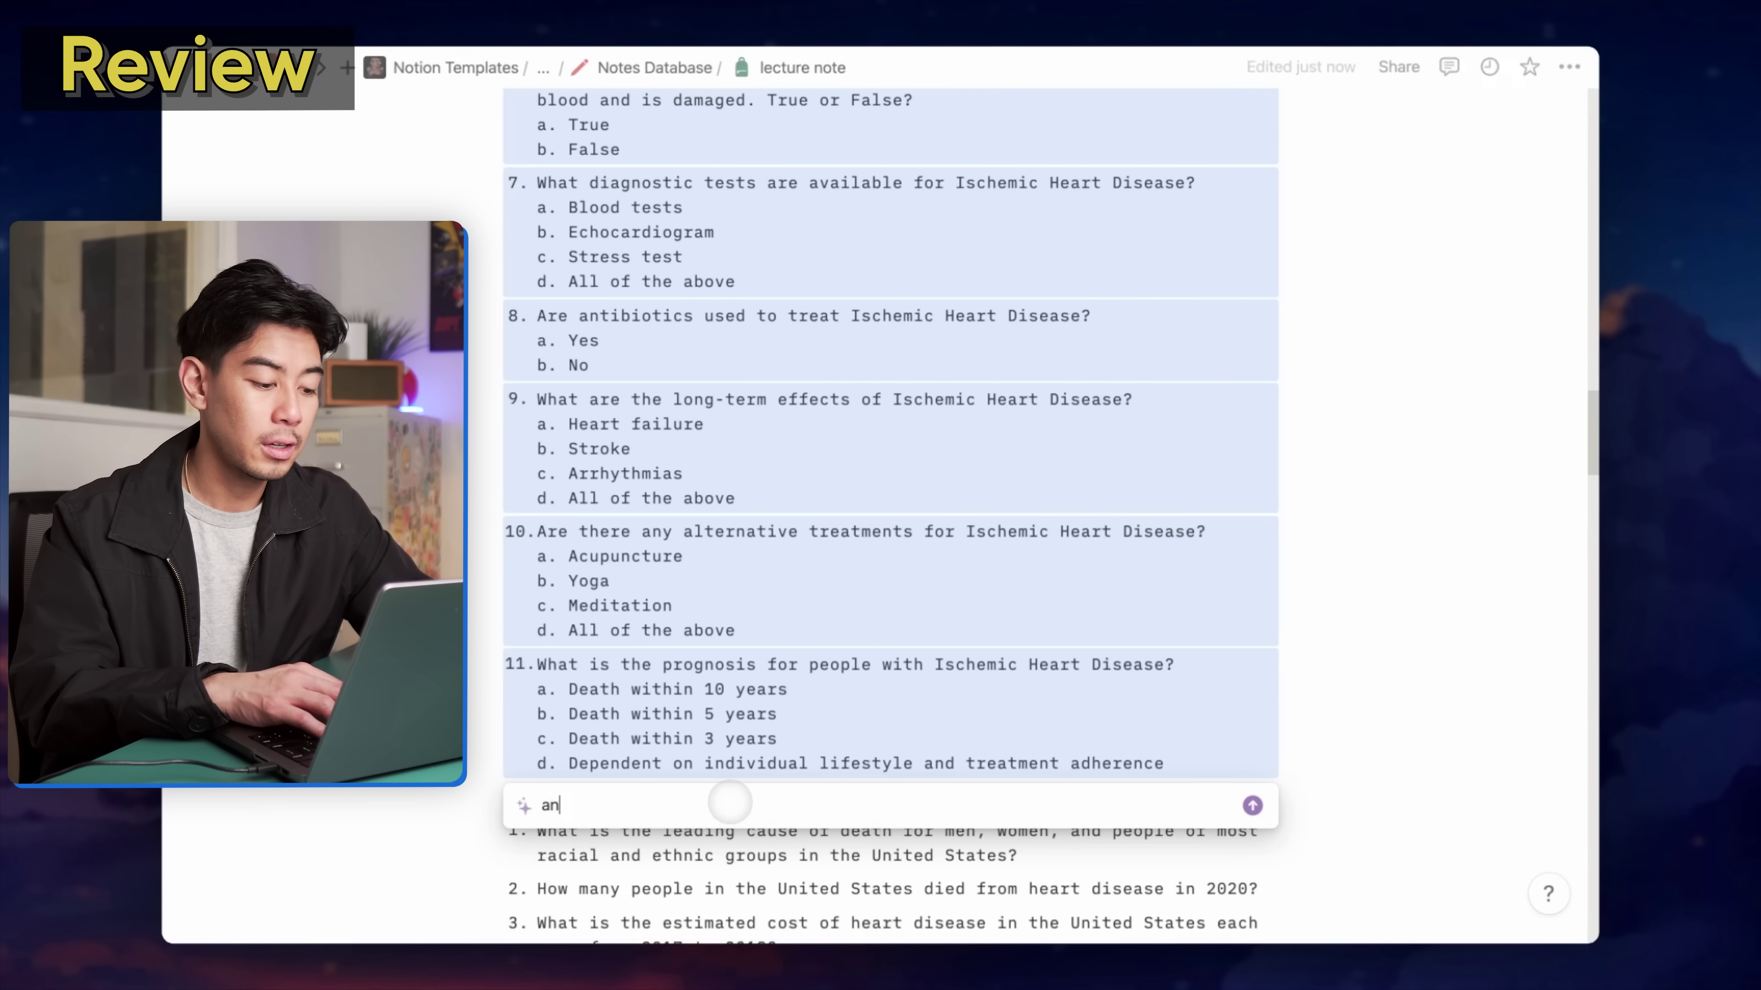
# Have Notion AI answer the quiz, adding an answer line under each question
pyautogui.write('swer these questions')
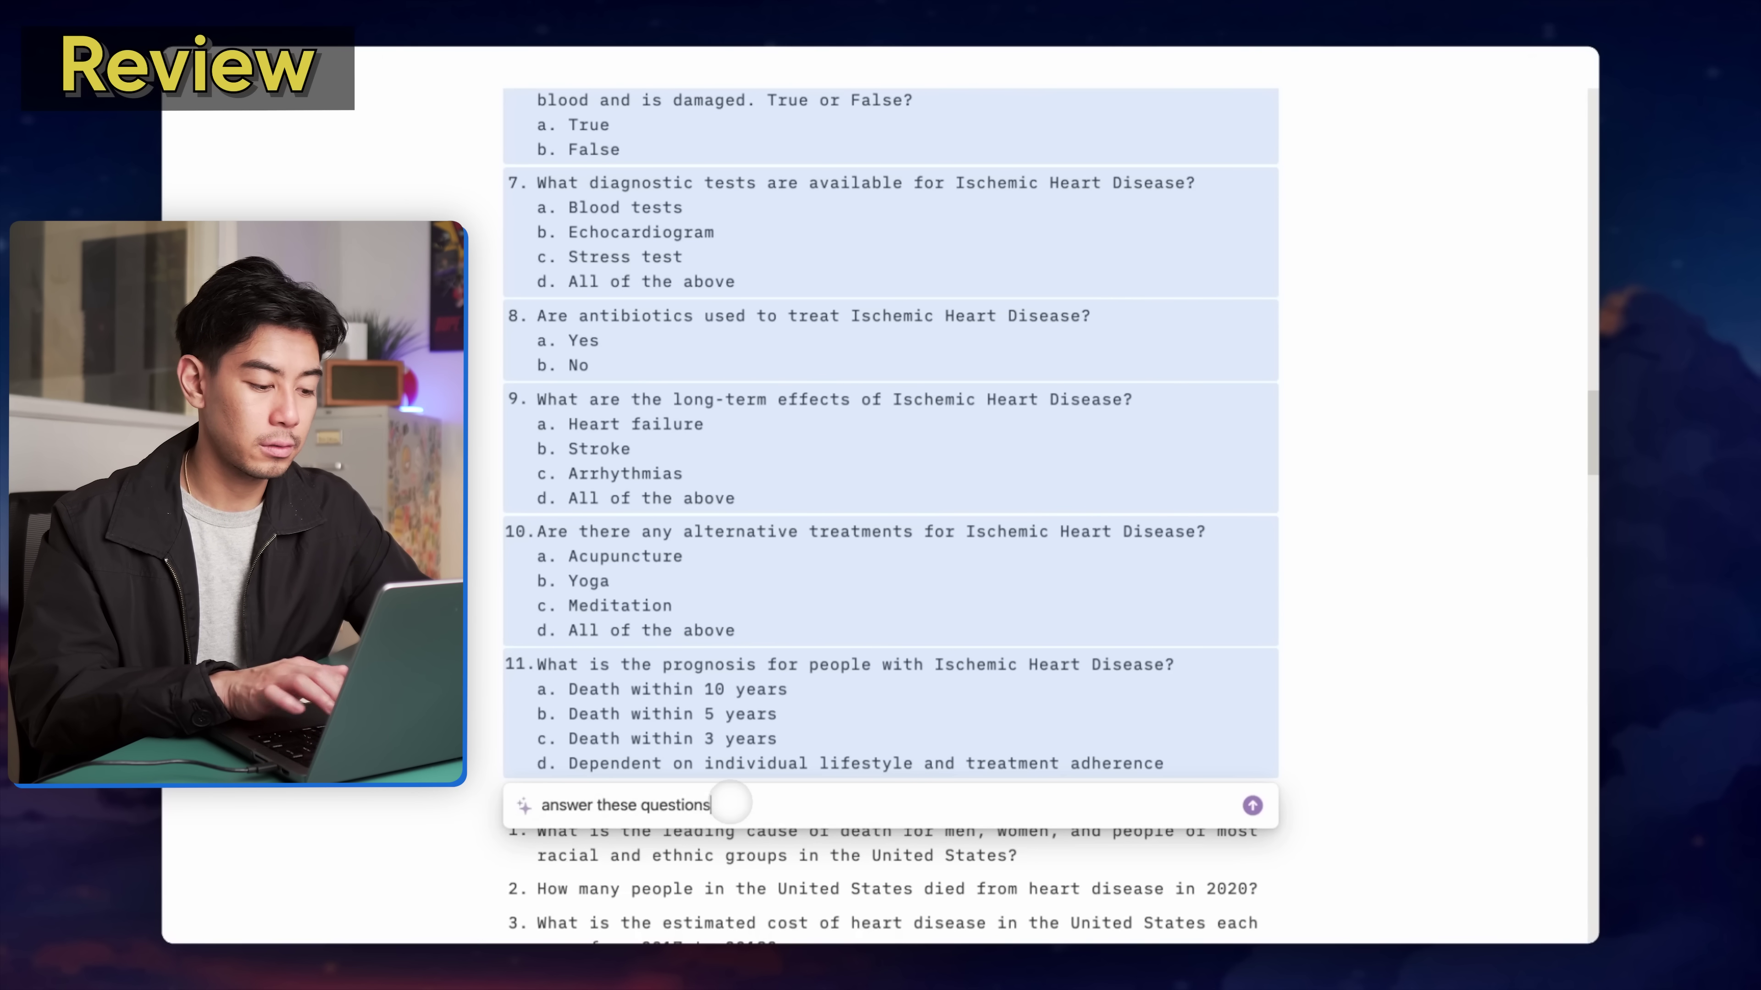
pyautogui.press('Return')
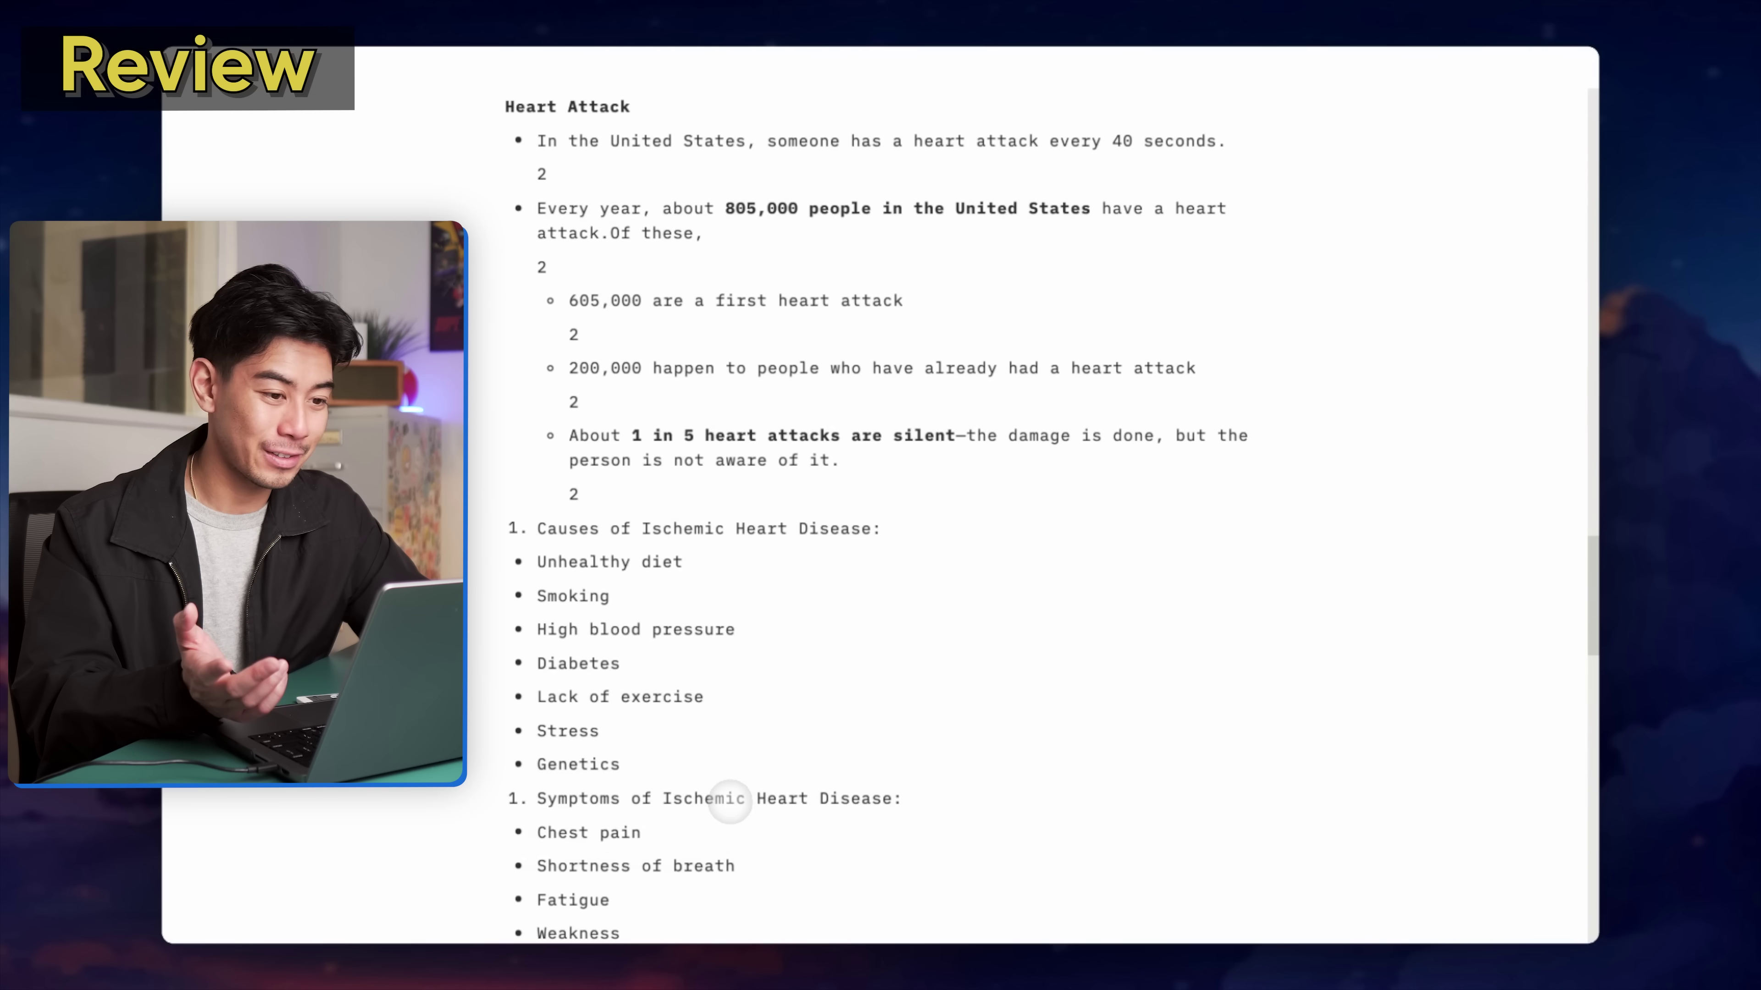
pyautogui.scroll(-20, 729, 799)
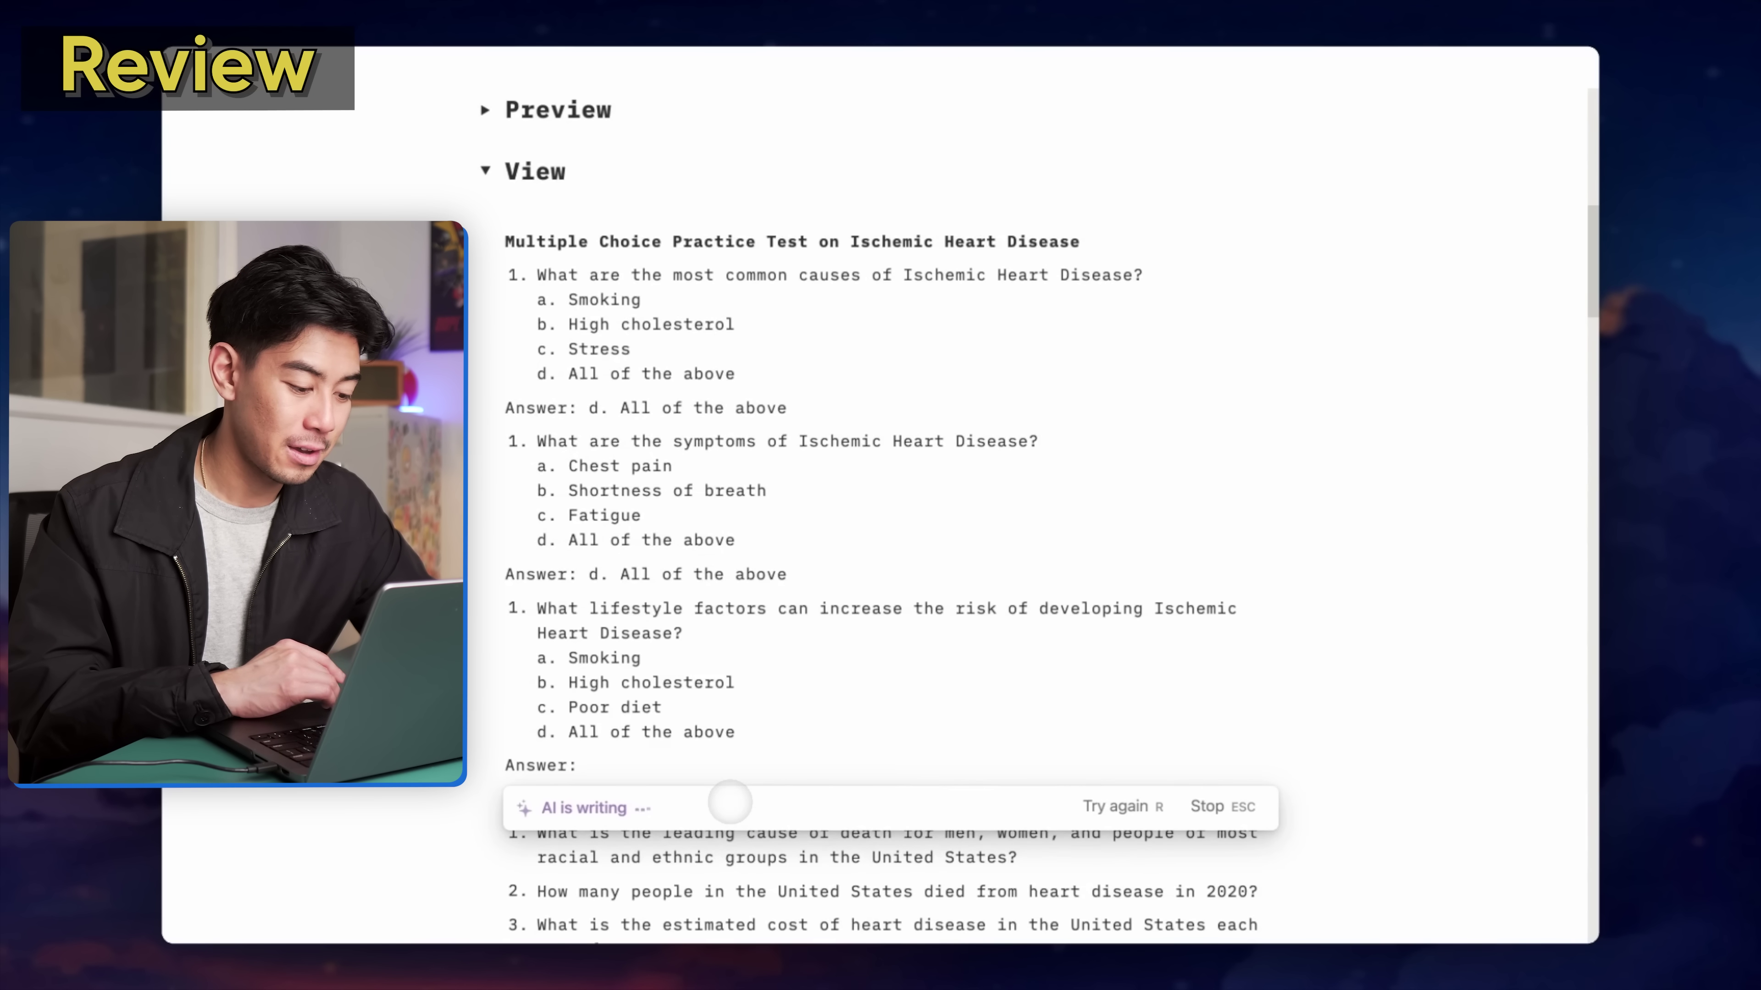
pyautogui.scroll(-2, 730, 806)
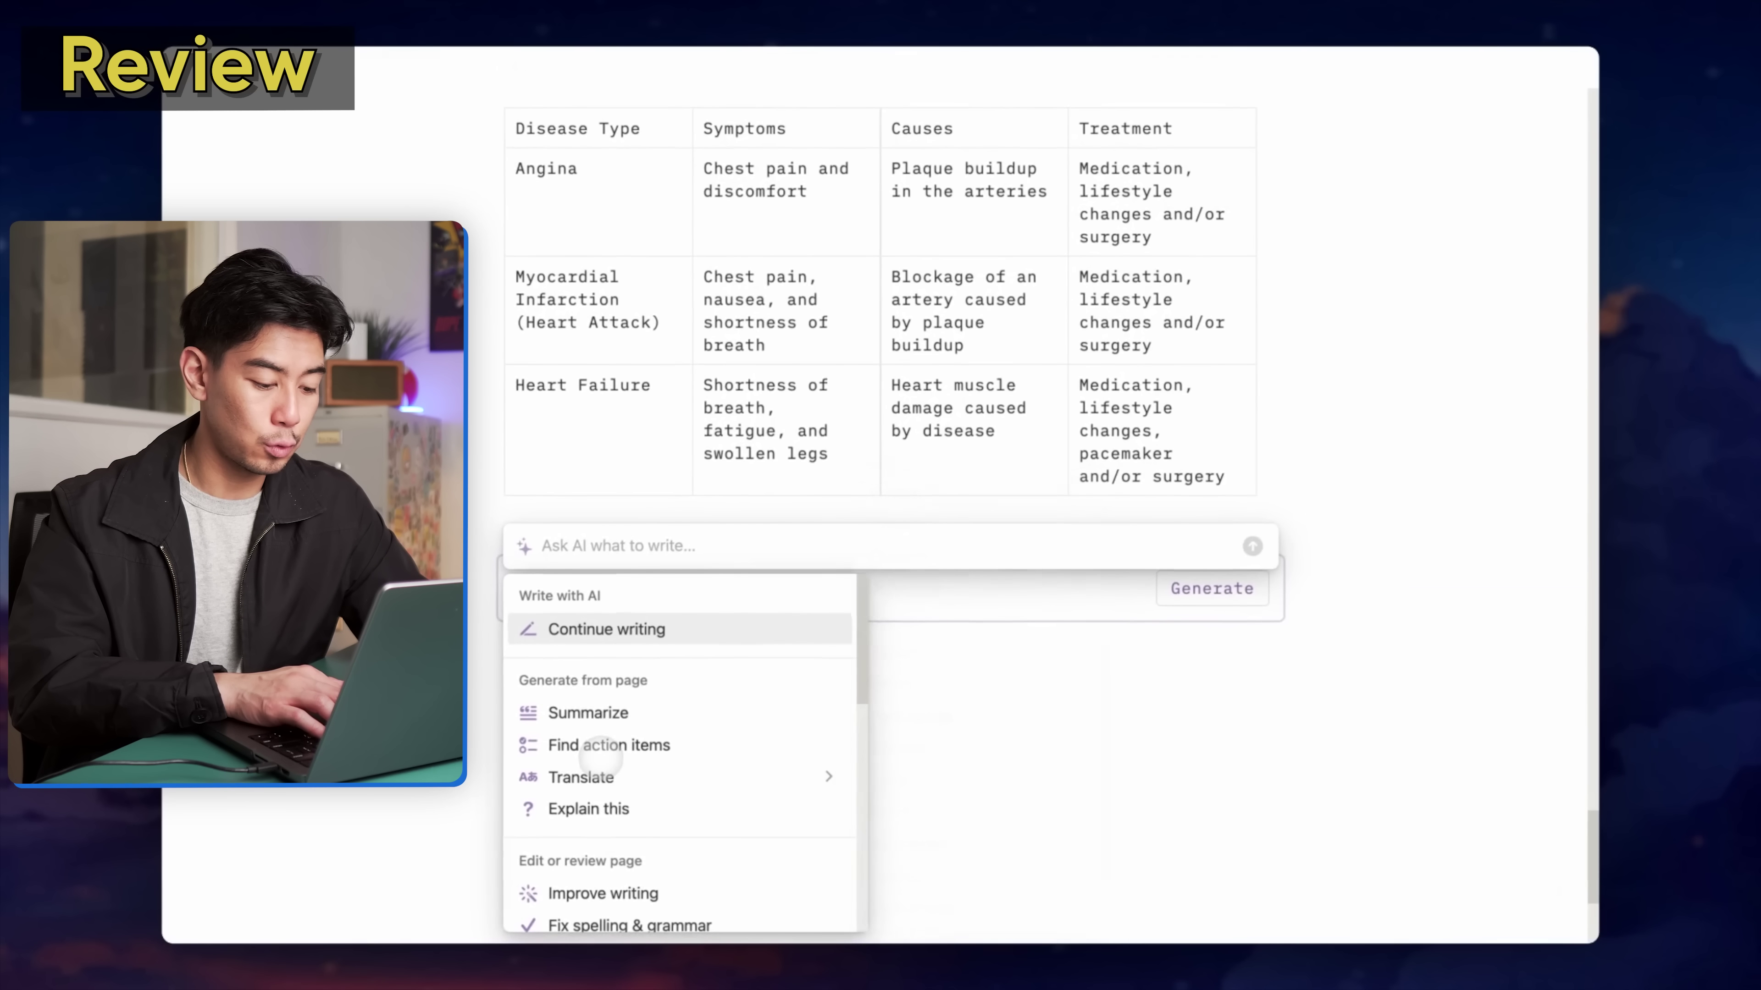
# Request a mnemonic for heart failure treatment from Notion AI and regenerate it for a different version
pyautogui.write('create a mnemonic for me to memo')
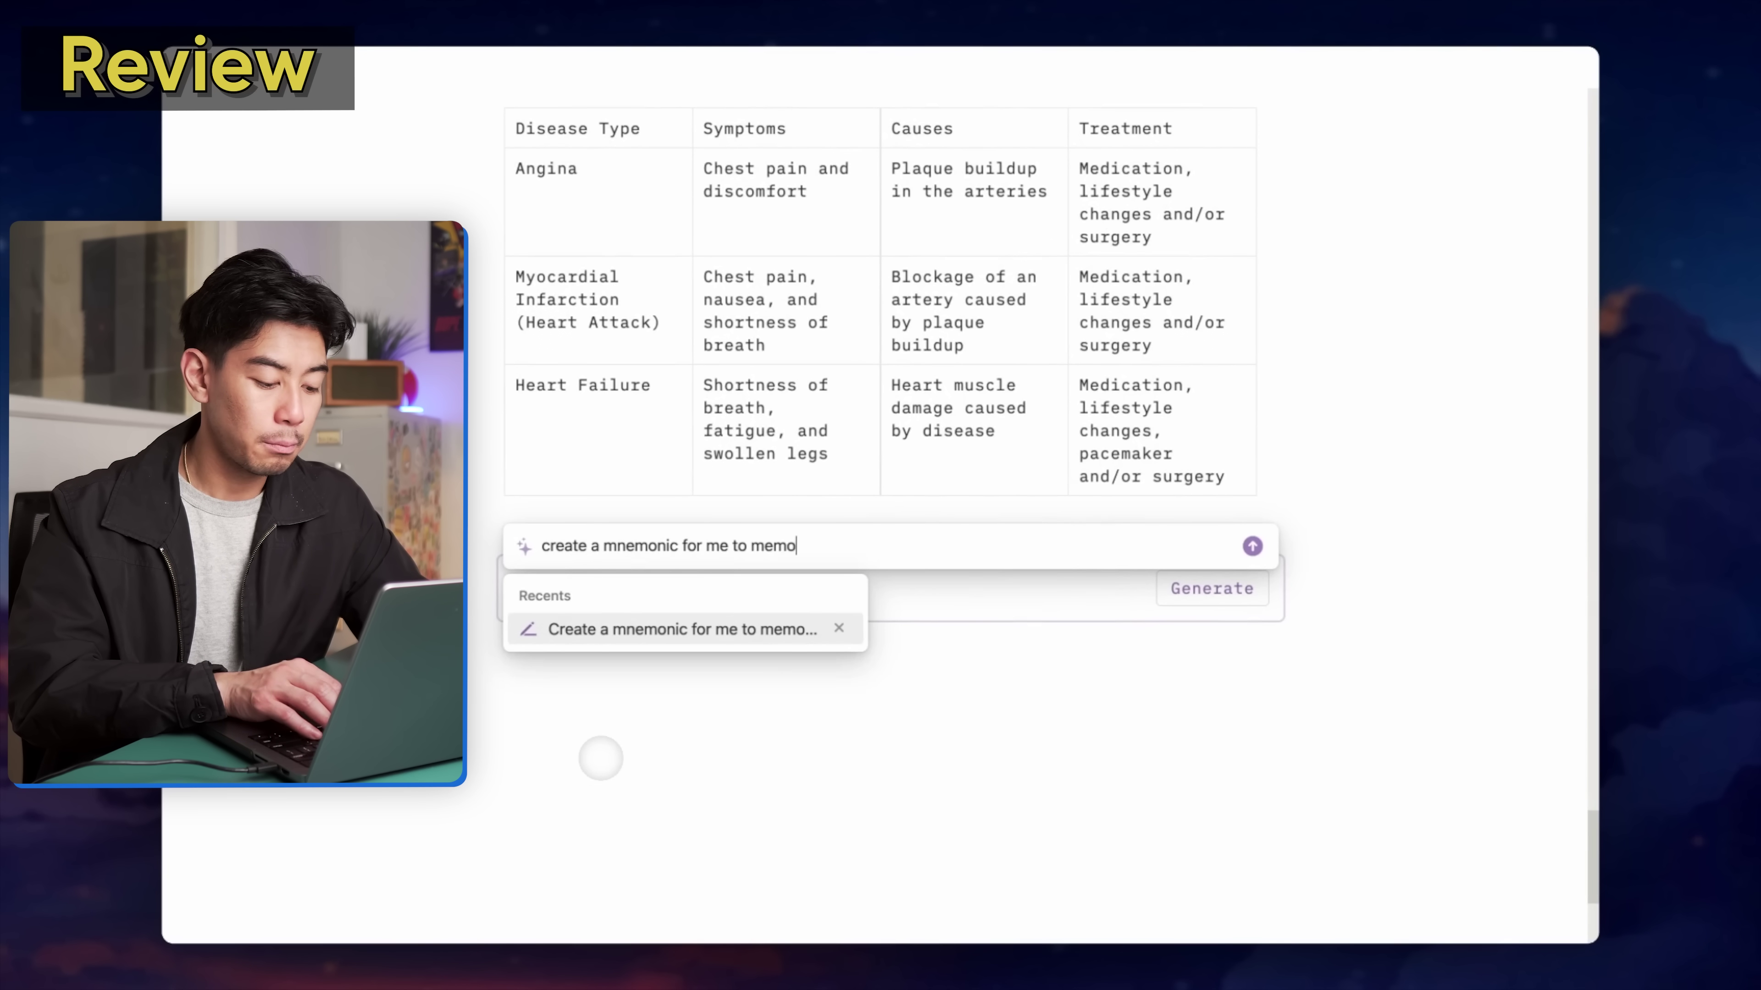
pyautogui.write('rize the treatment')
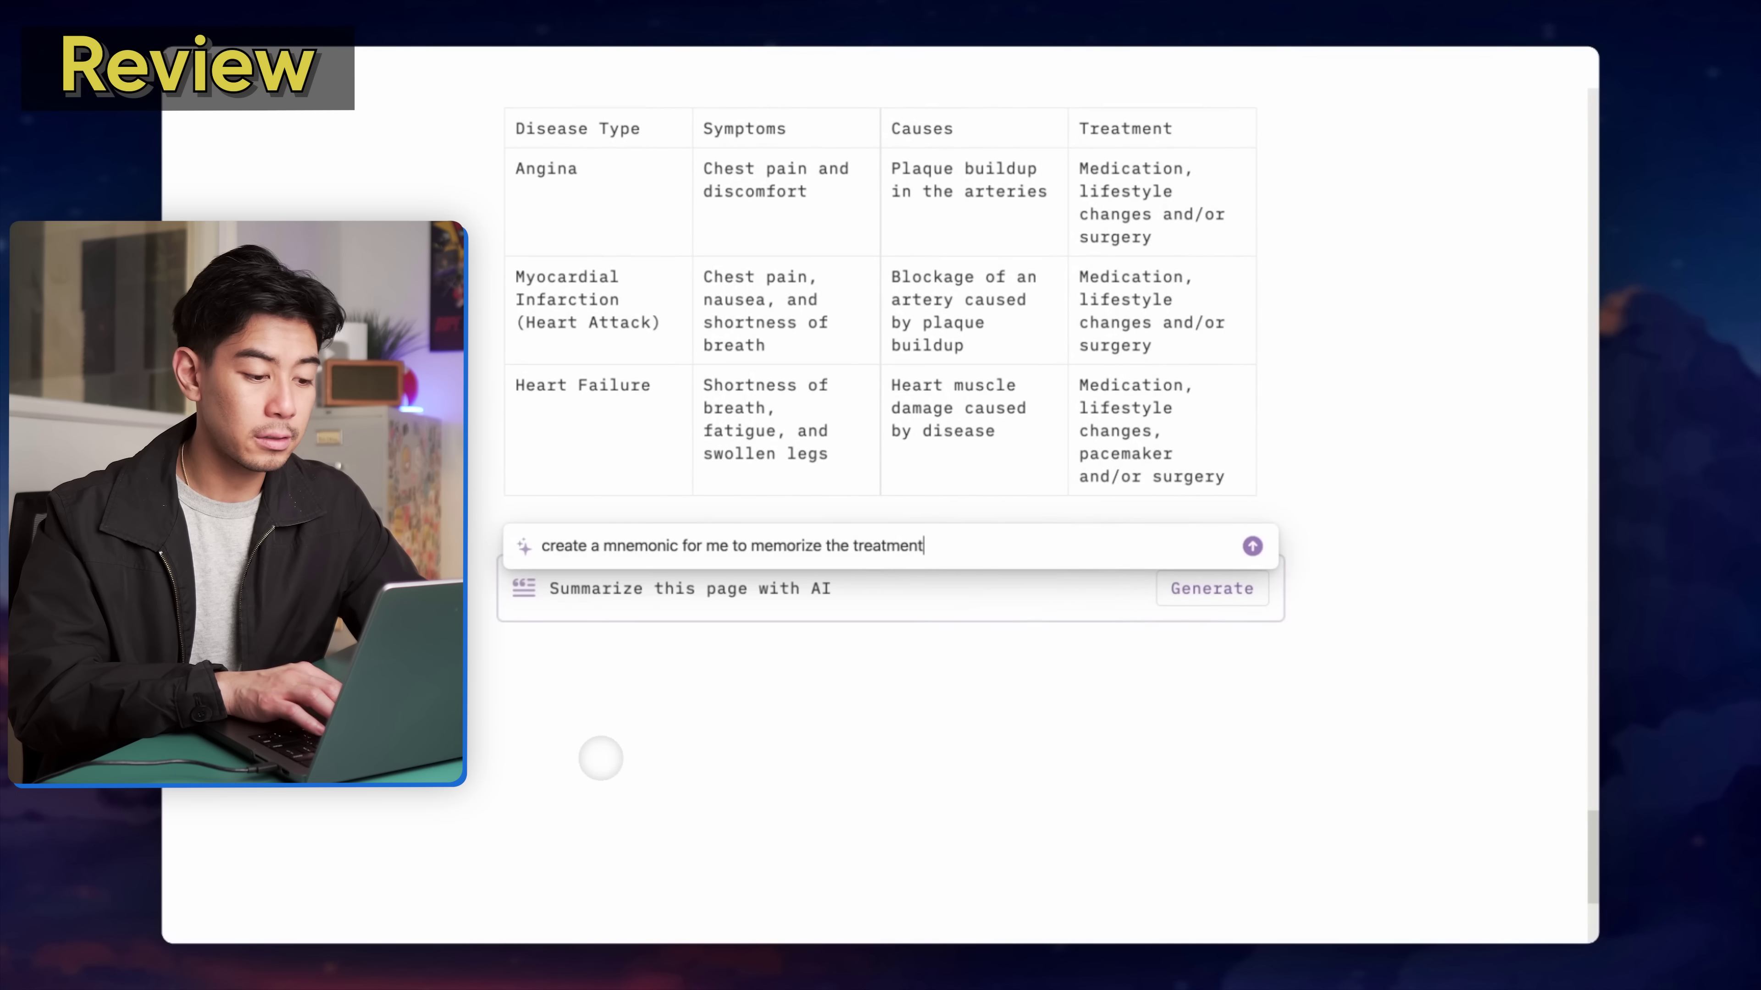
pyautogui.write(' for heart failure')
pyautogui.press('Return')
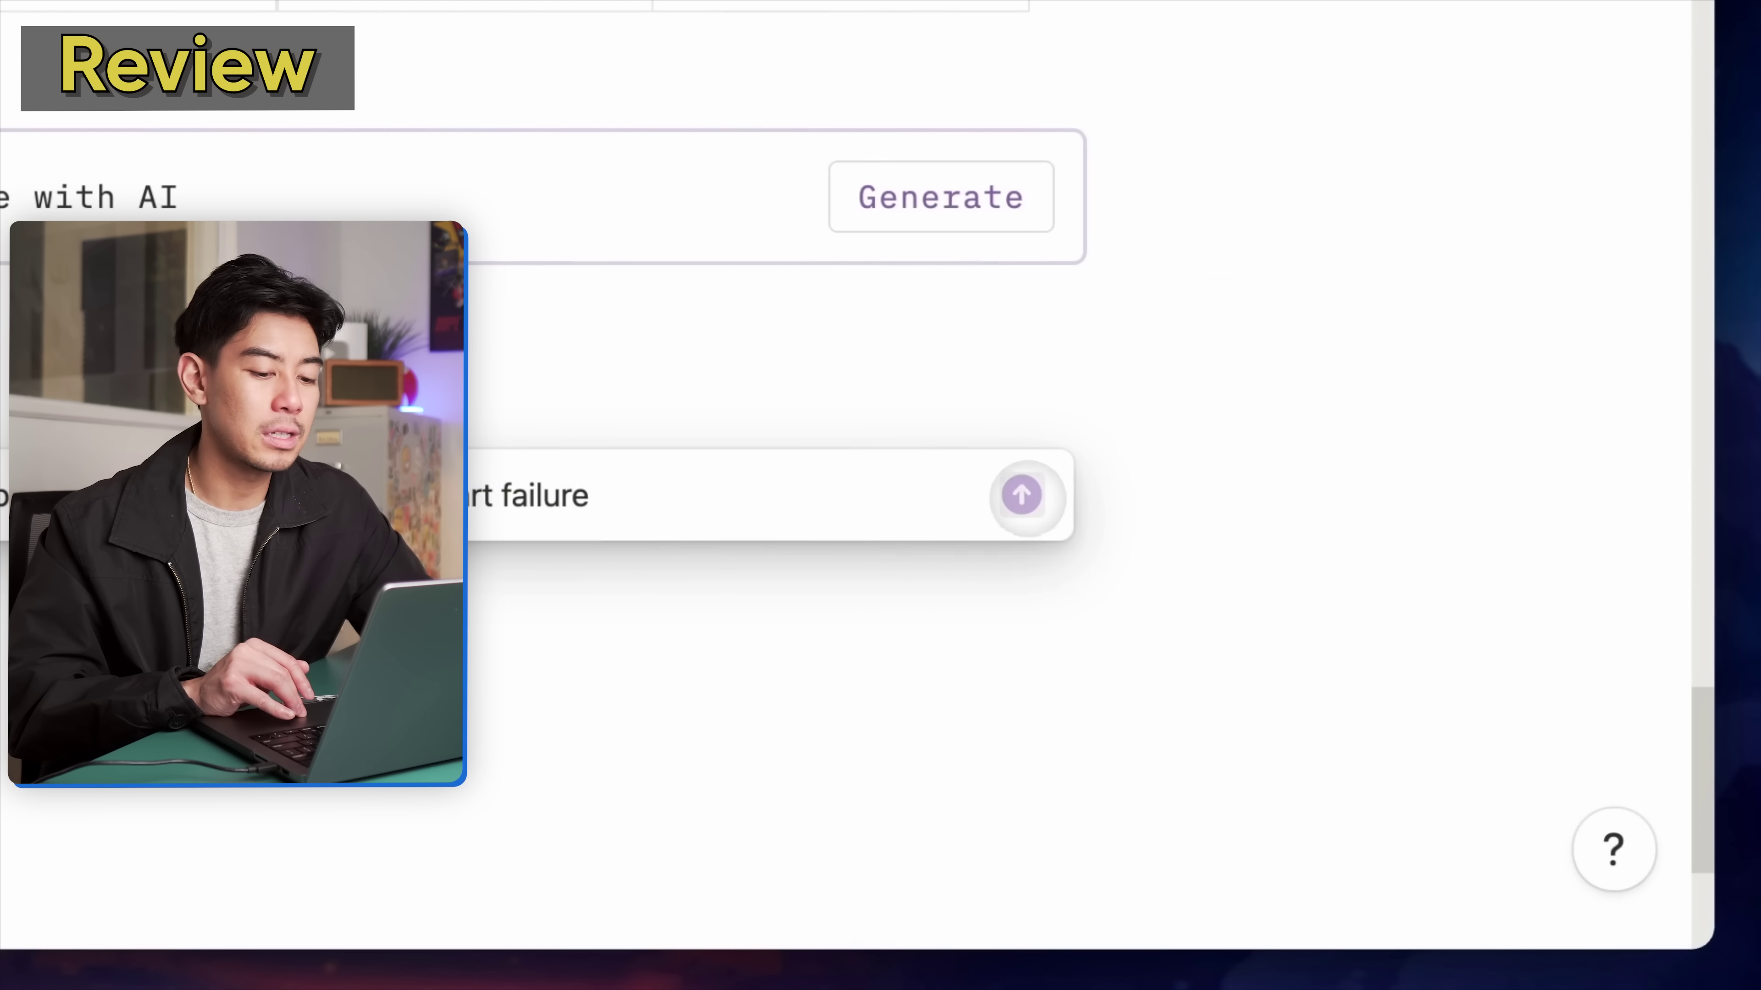
pyautogui.click(1022, 494)
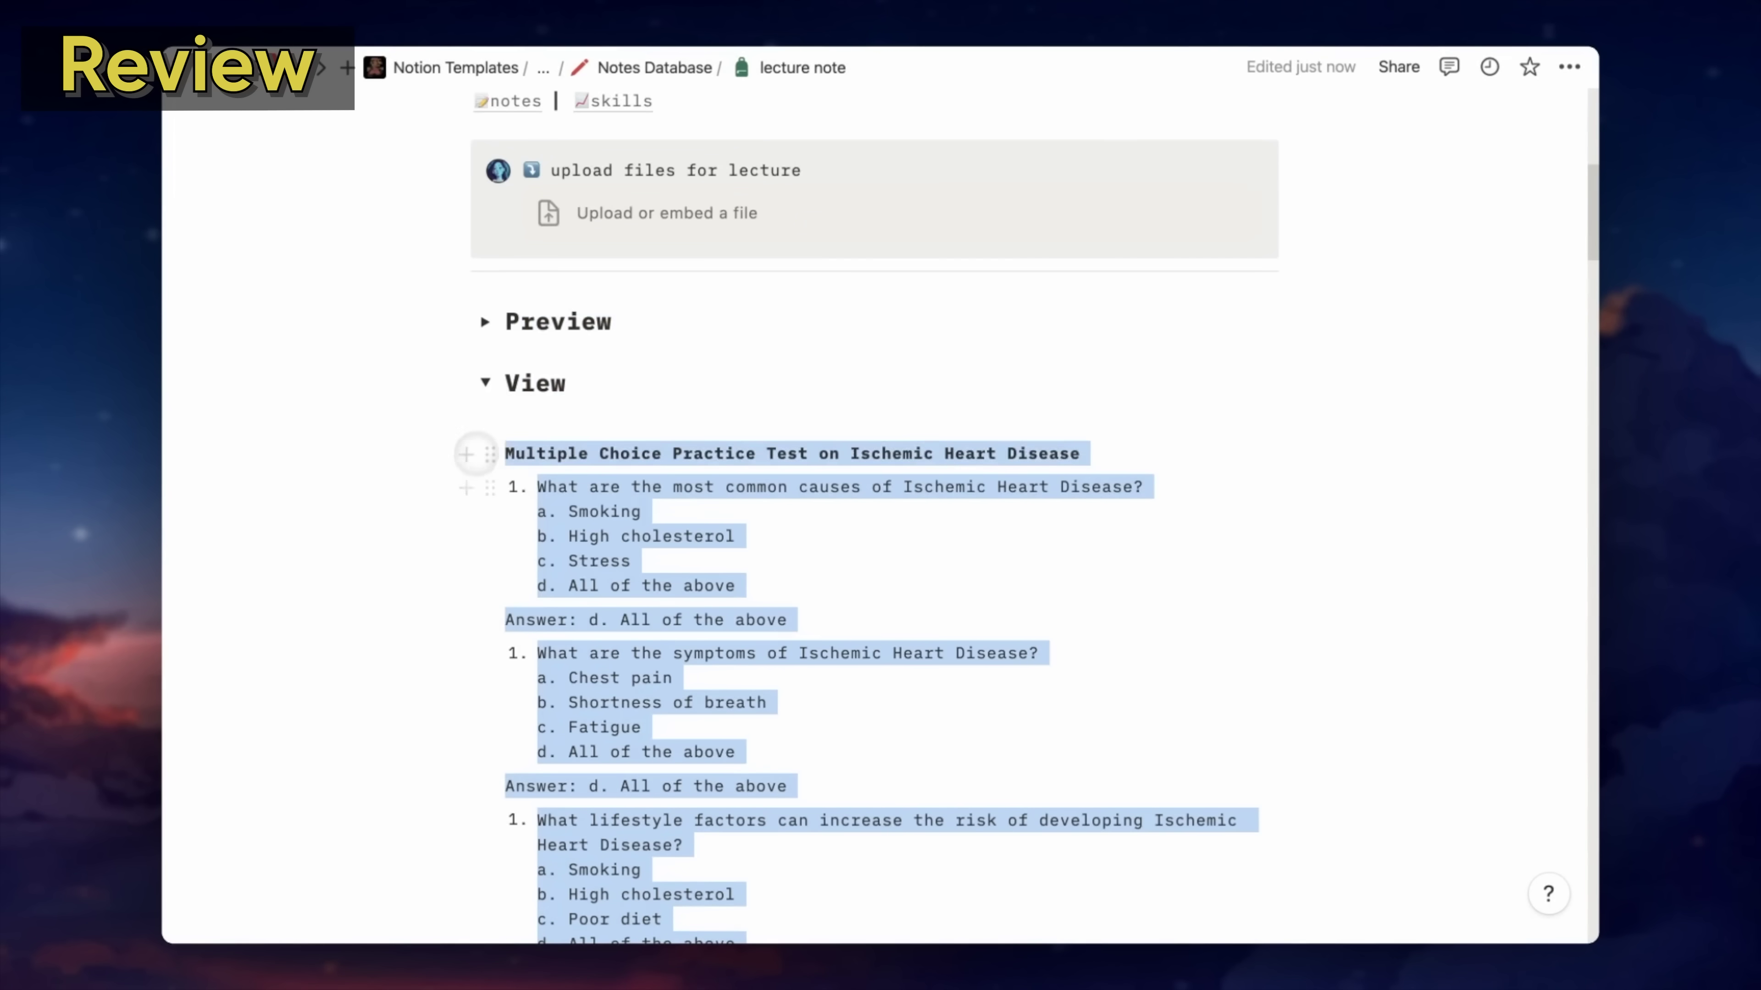
pyautogui.moveTo(475, 454); pyautogui.dragTo(483, 436)
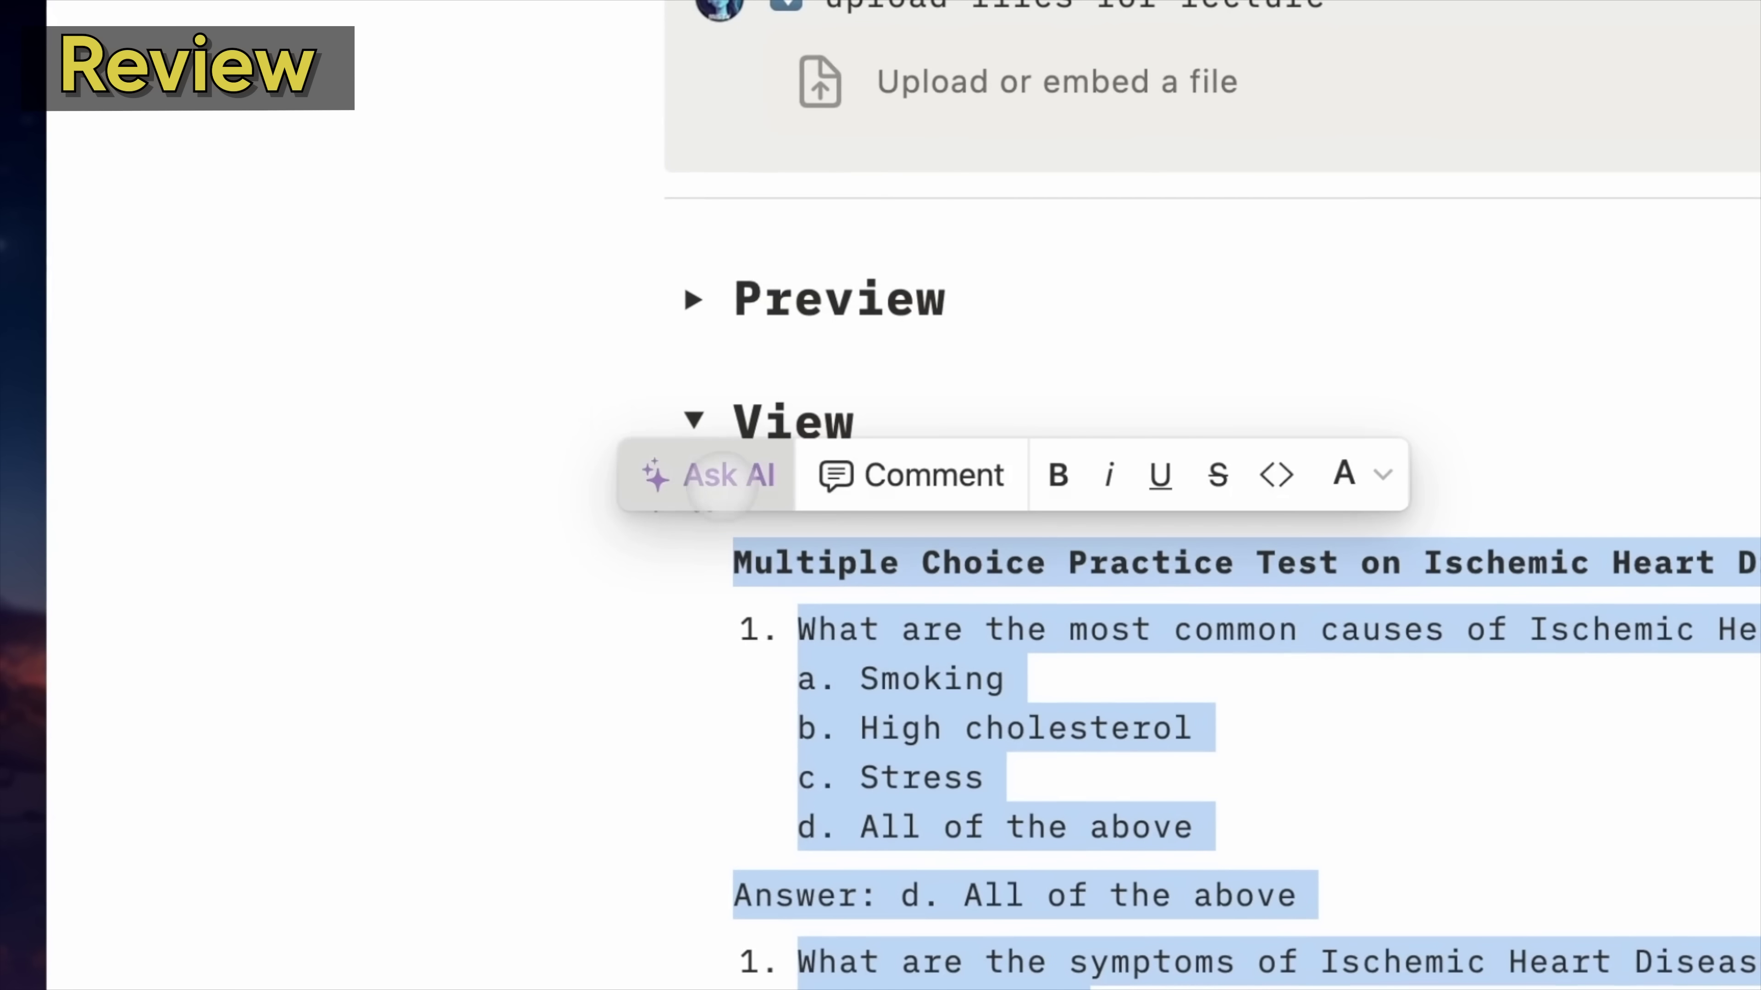
# Bring up Notion AI on the selected quiz text and begin typing a create request
pyautogui.click(721, 476)
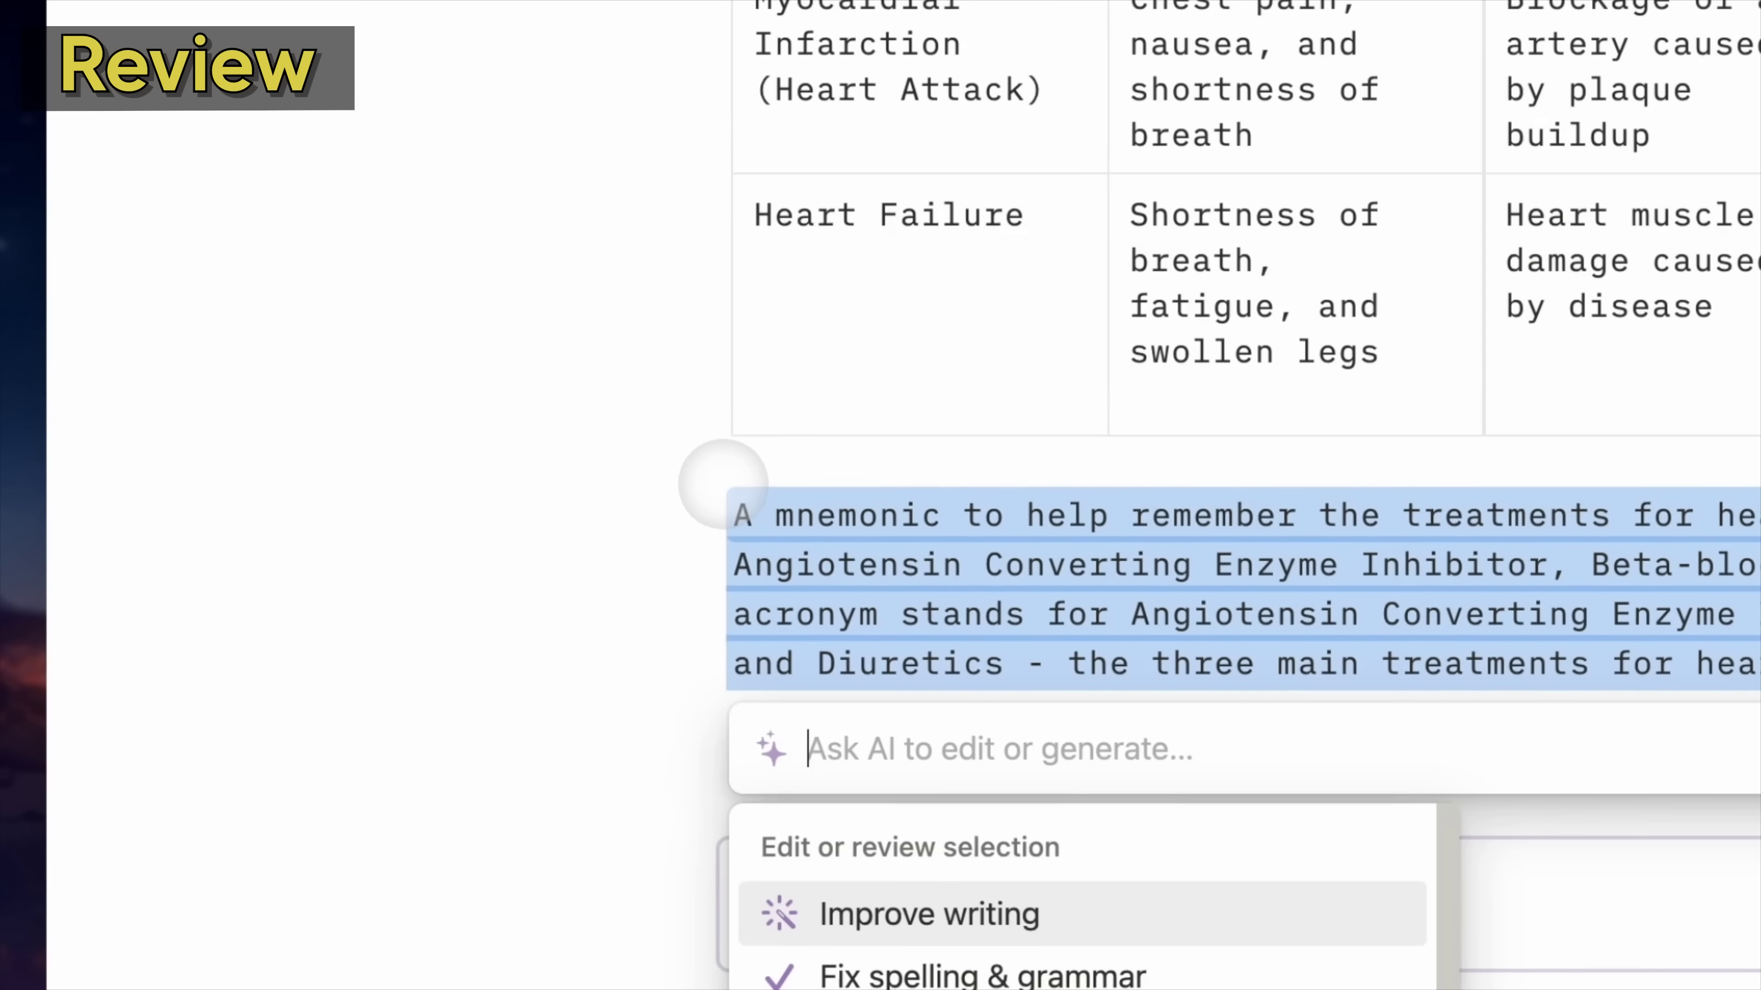
pyautogui.write('creat')
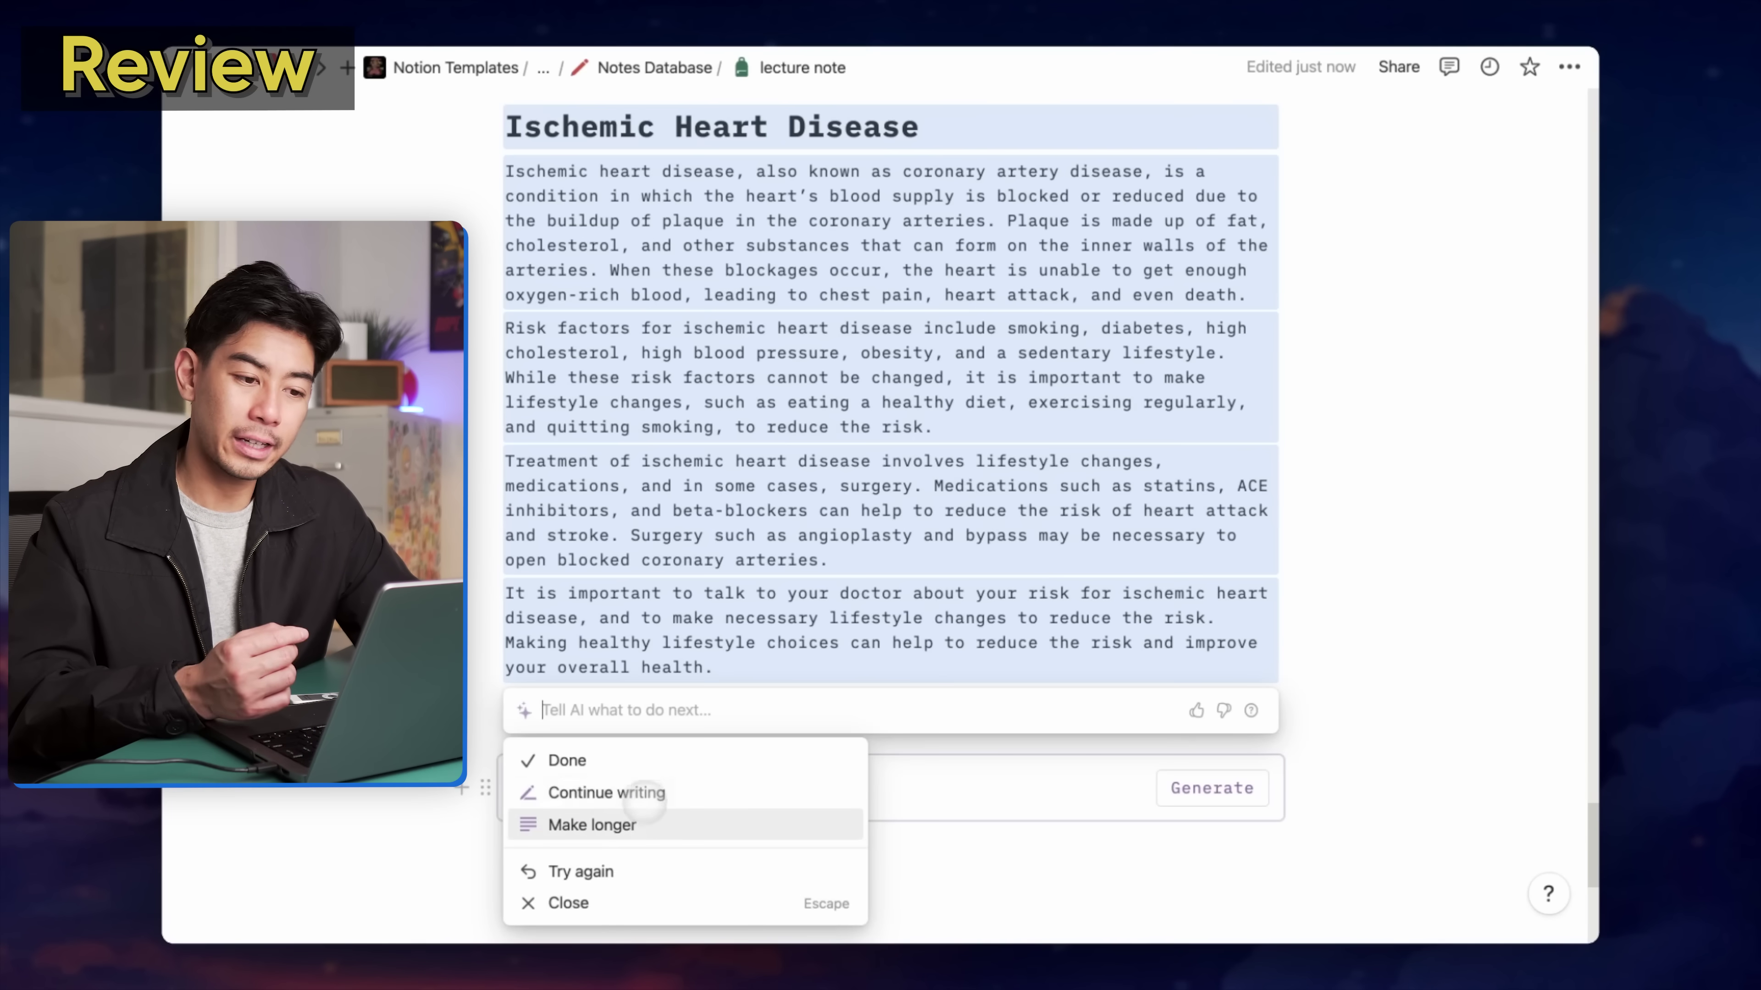
# Lengthen the ischemic heart disease essay, then continue it with treatment options and a doctor-consultation paragraph
pyautogui.click(643, 825)
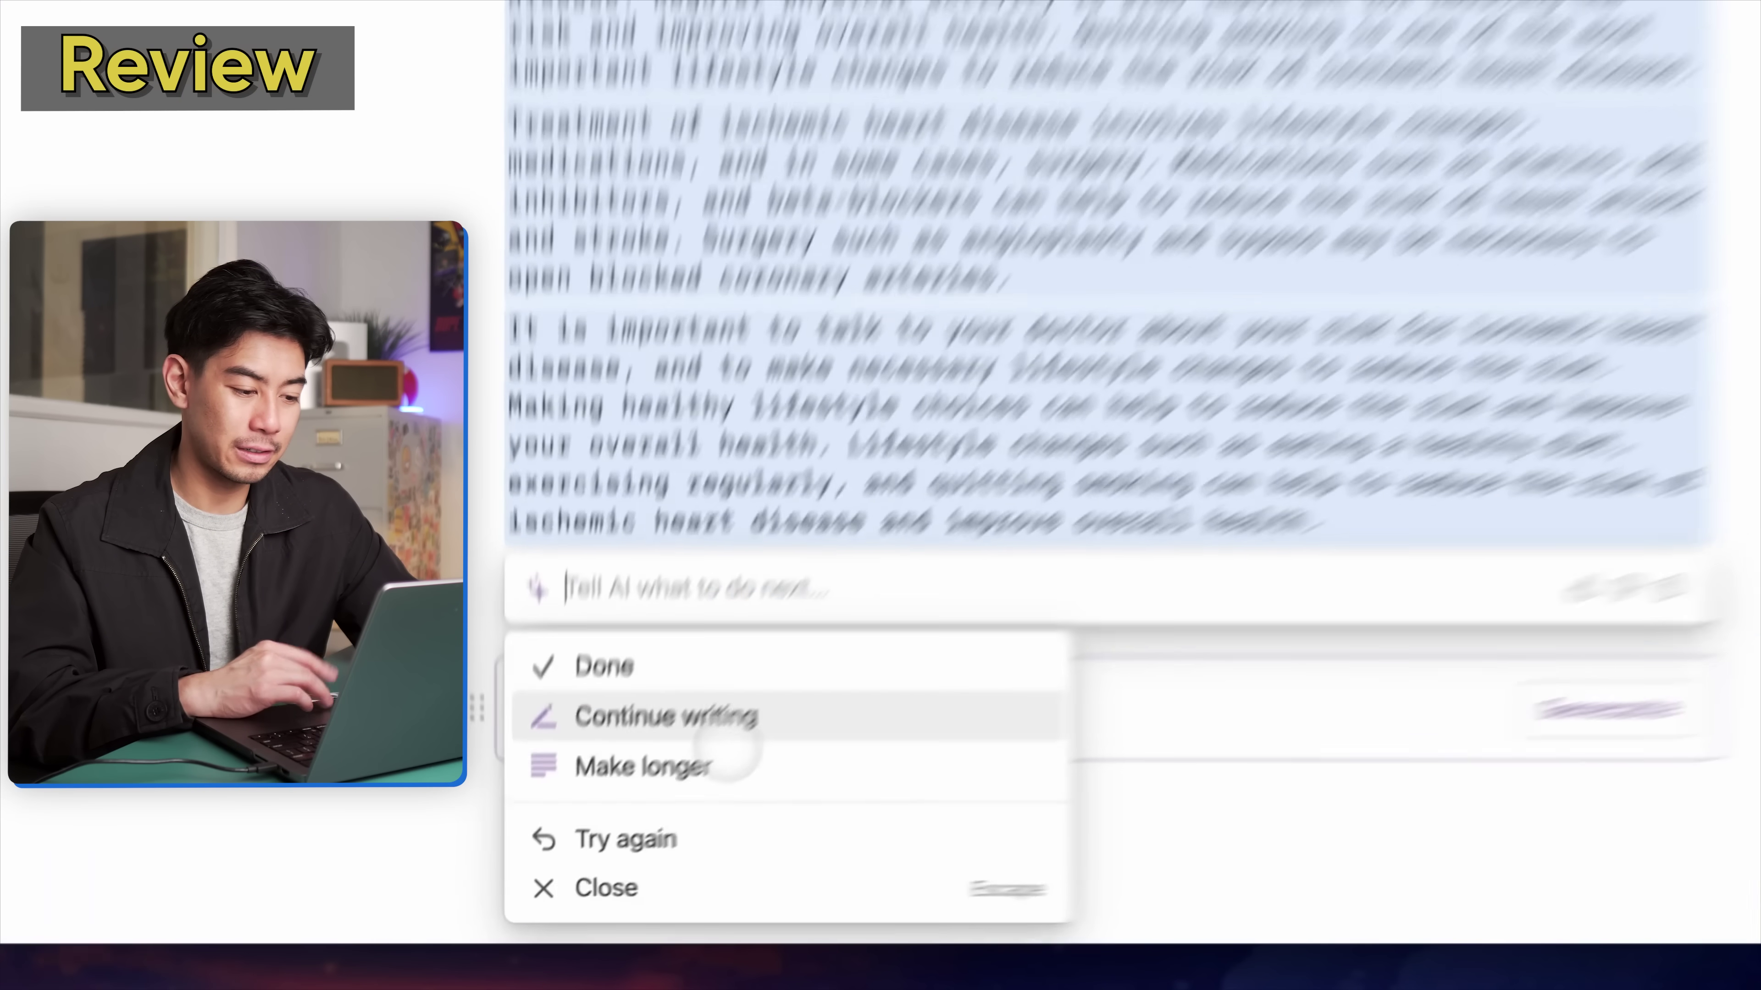
pyautogui.click(659, 796)
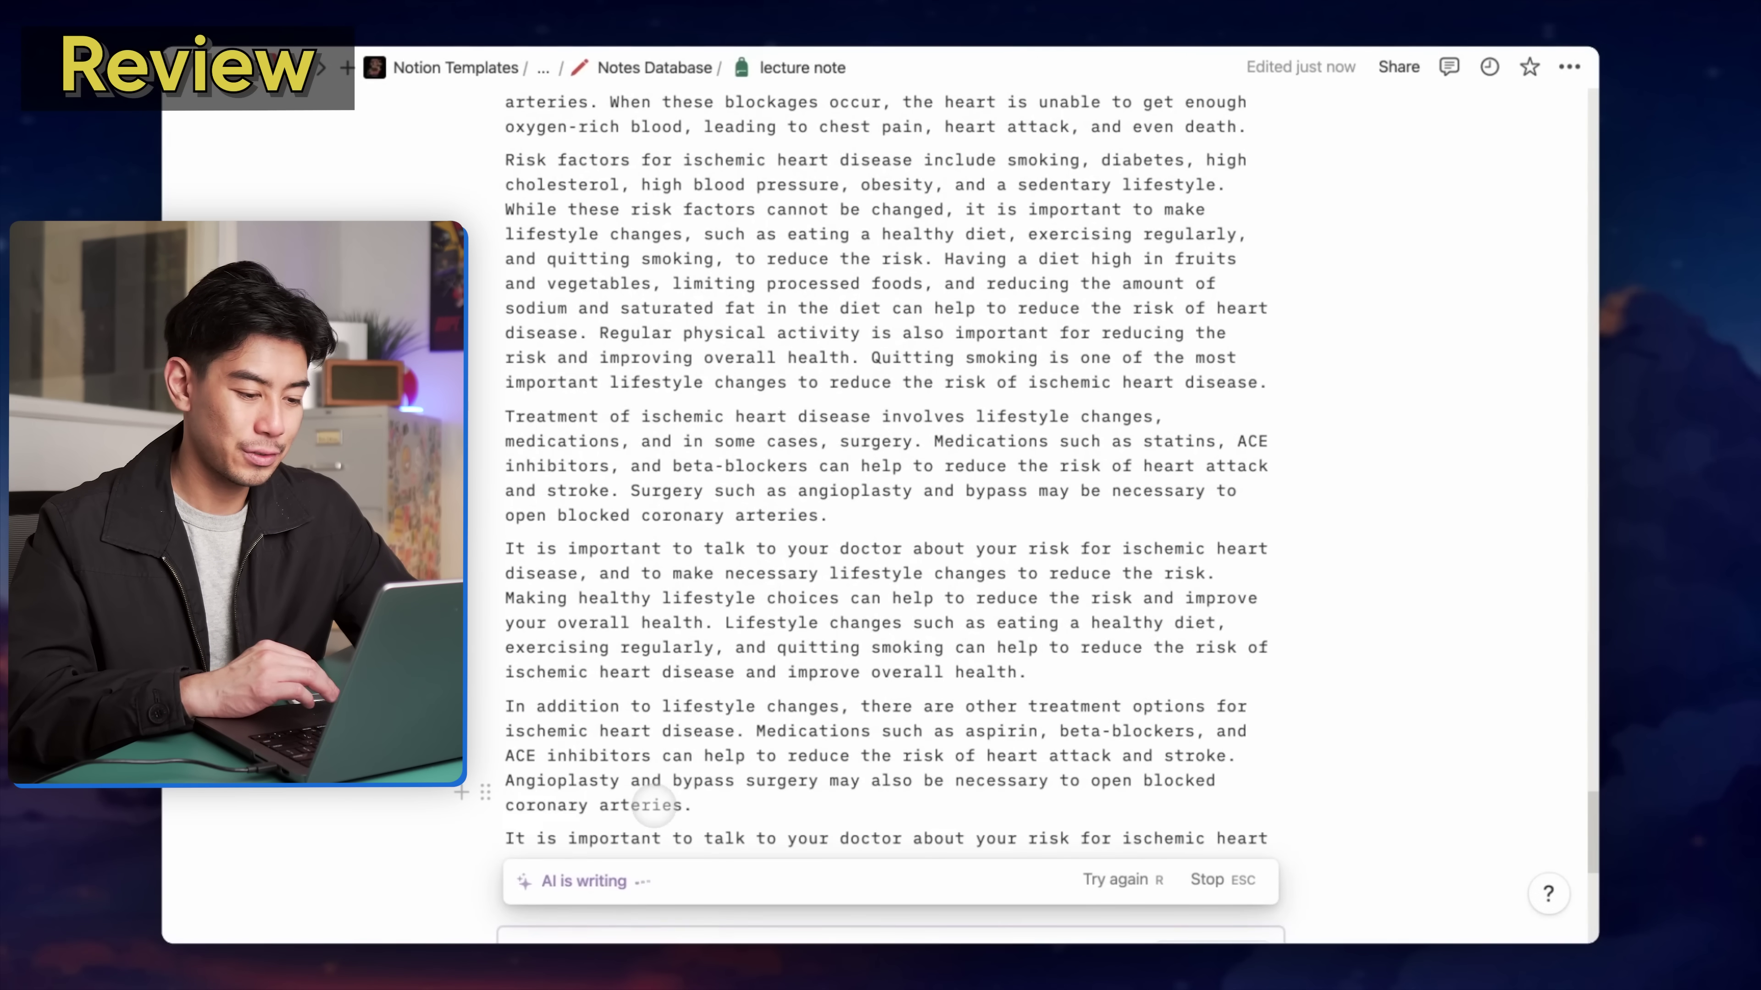
pyautogui.scroll(3, 838, 469)
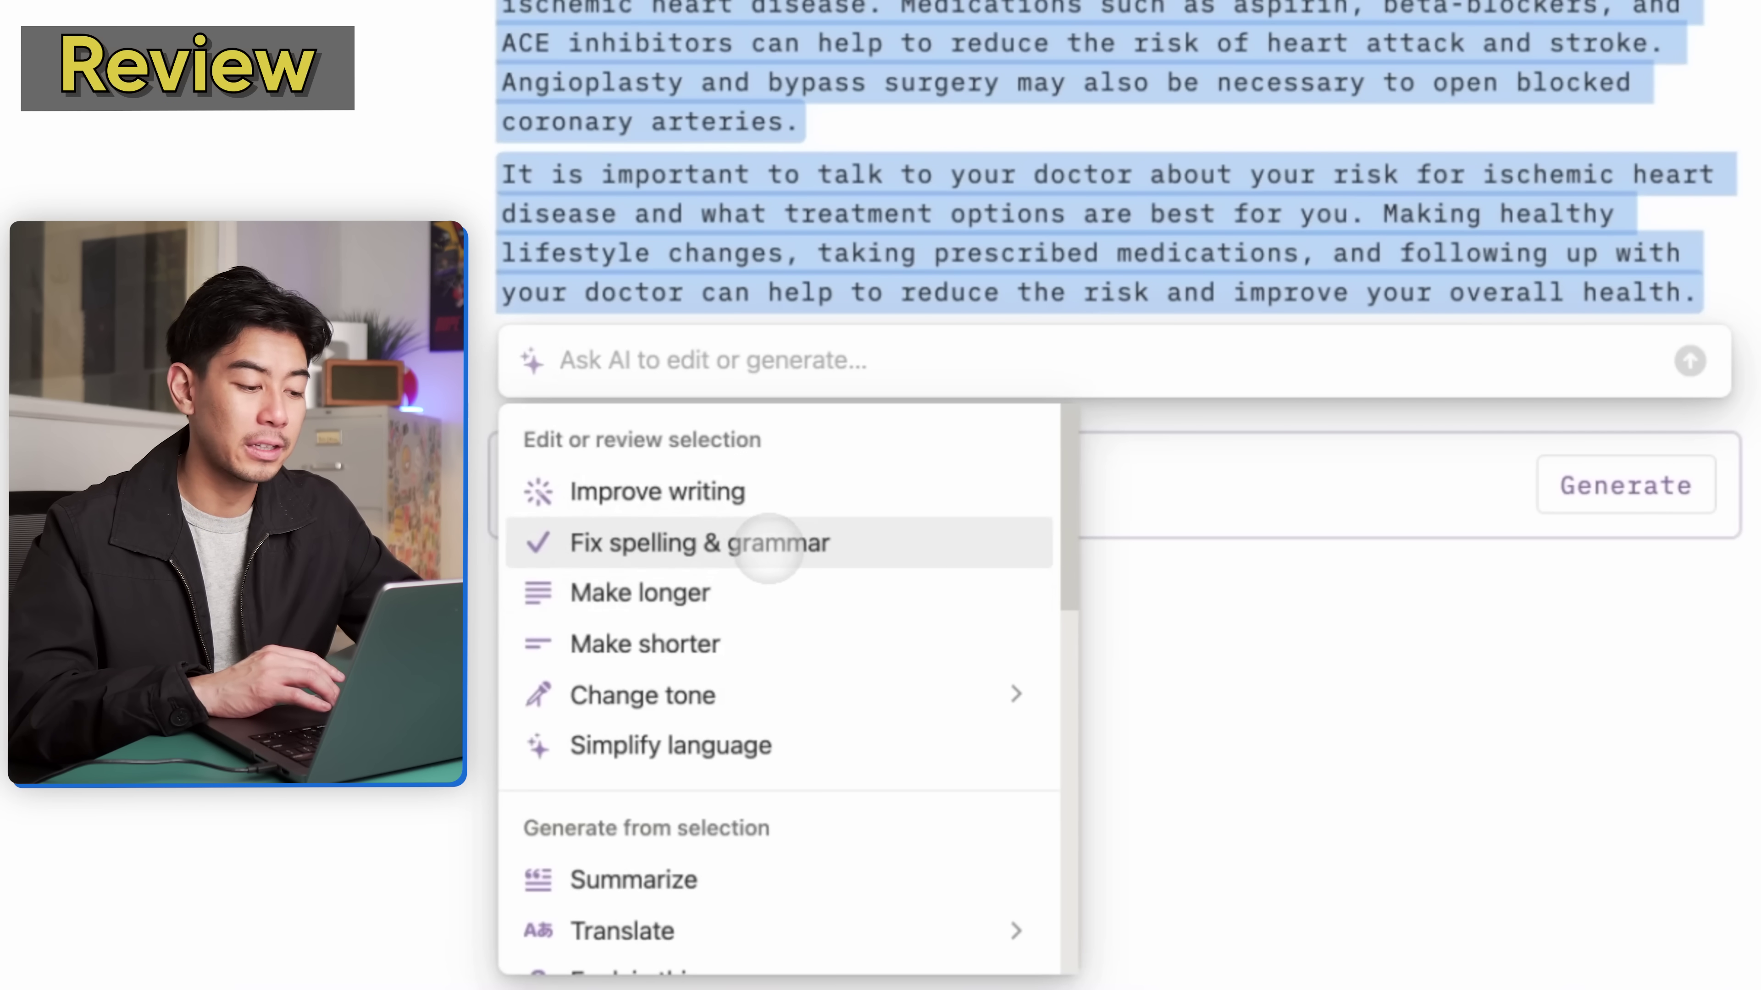
# Rewrite the ischemic heart disease essay in a Confident tone with Notion AI
pyautogui.moveTo(753, 681)
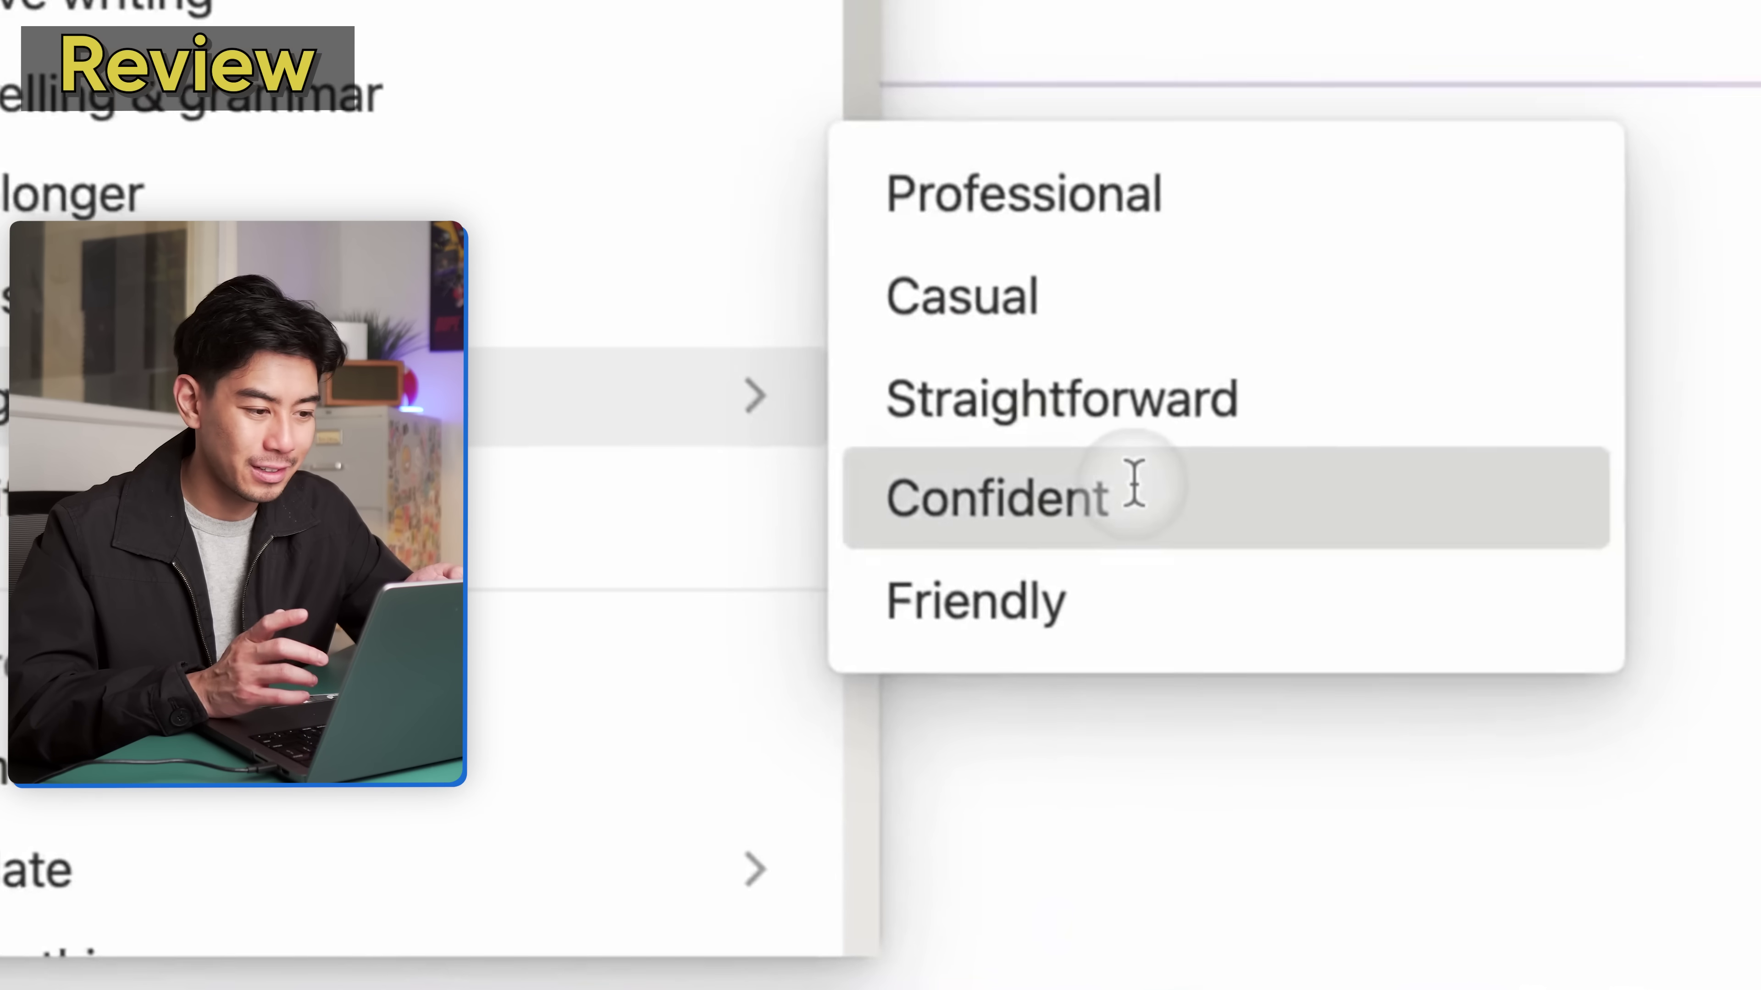
pyautogui.click(1203, 739)
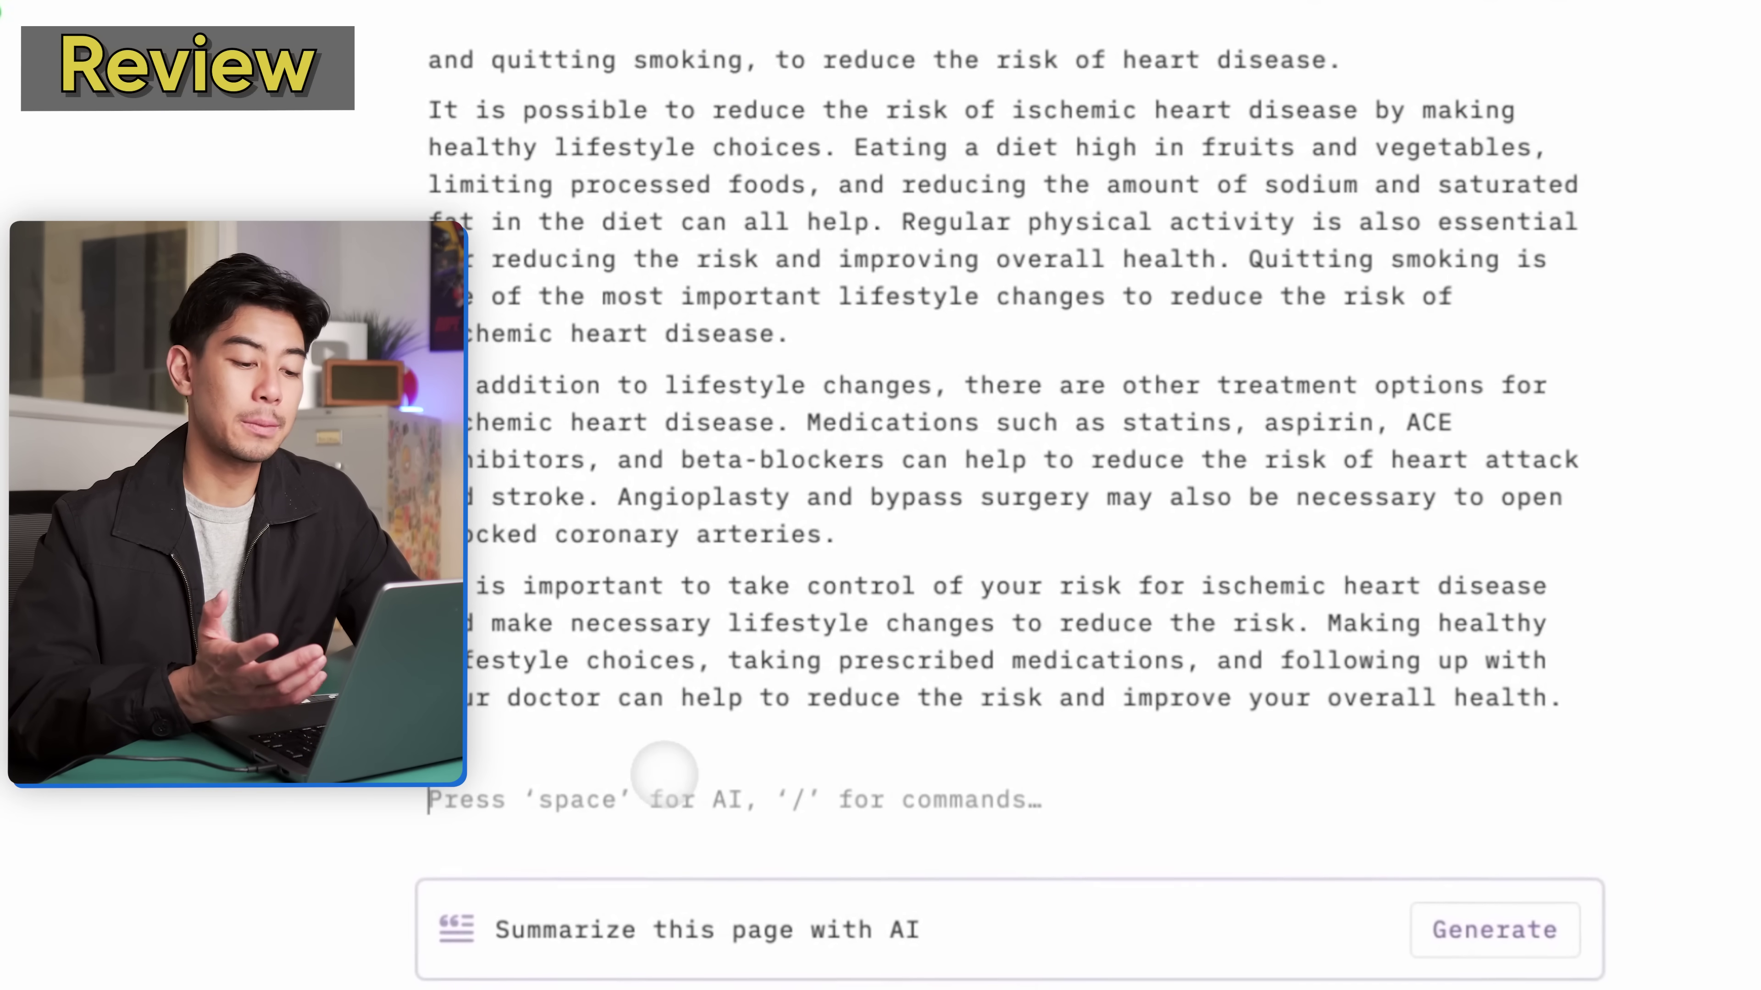
# Bring up the full list of Notion AI writing actions with / below the essay
pyautogui.write('/')
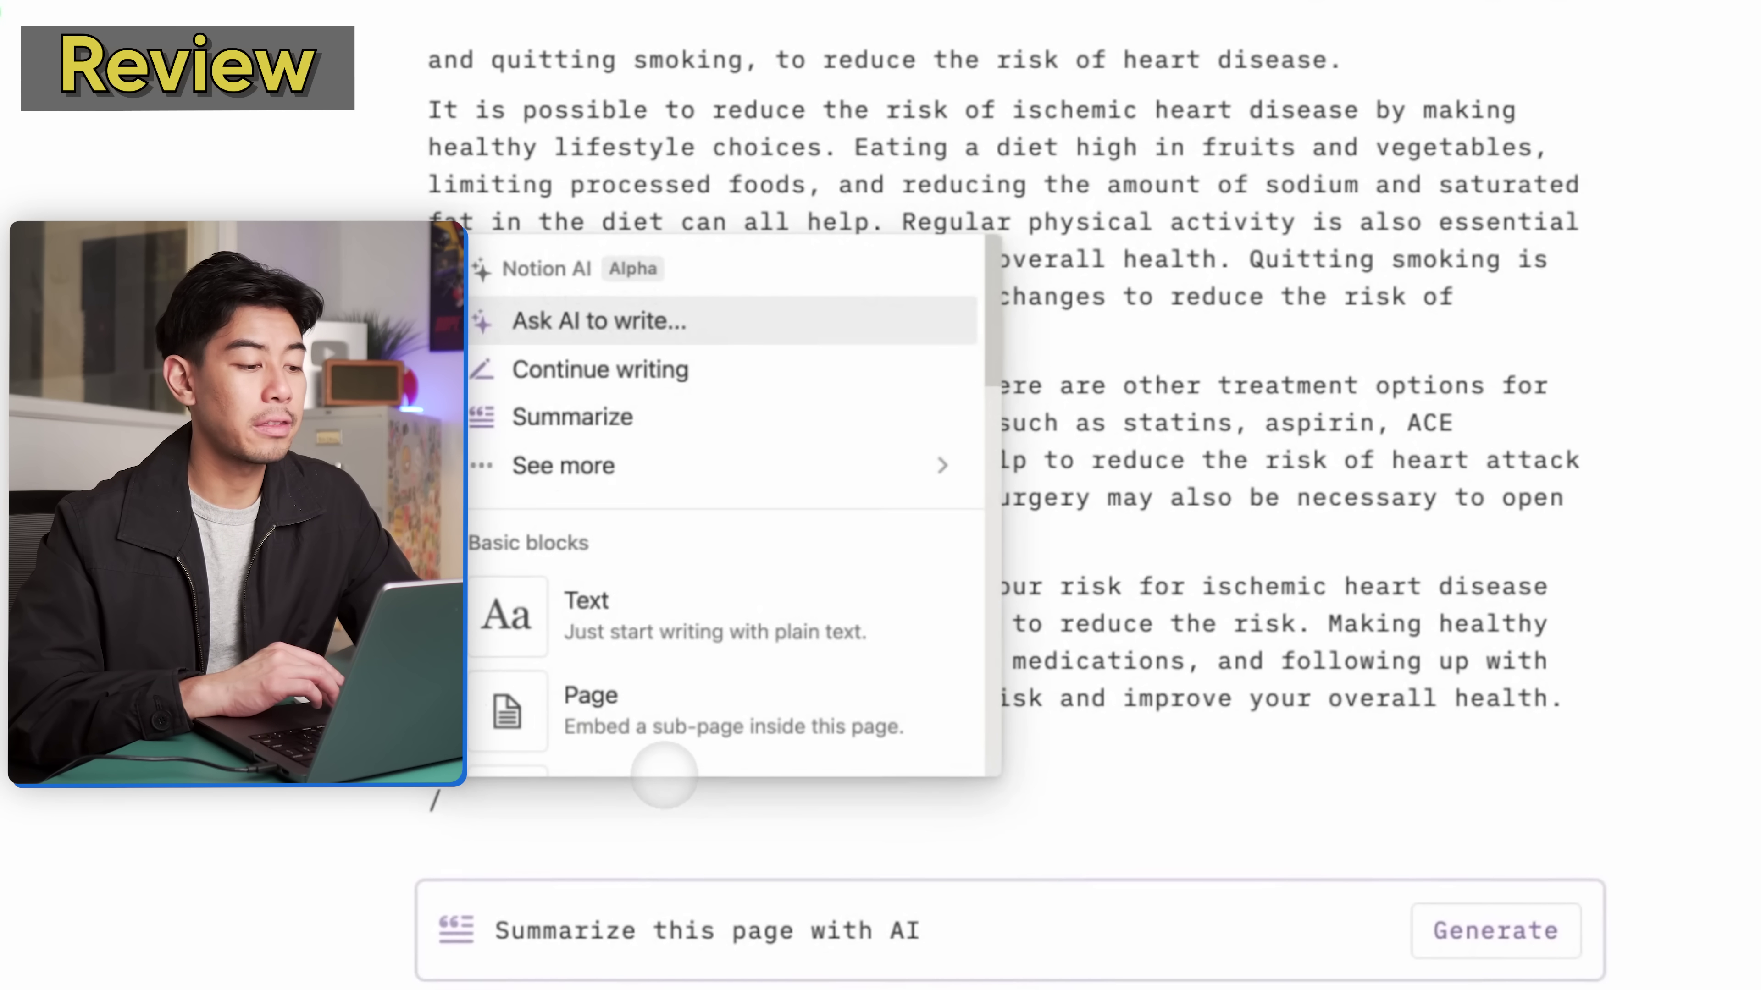
pyautogui.moveTo(789, 480)
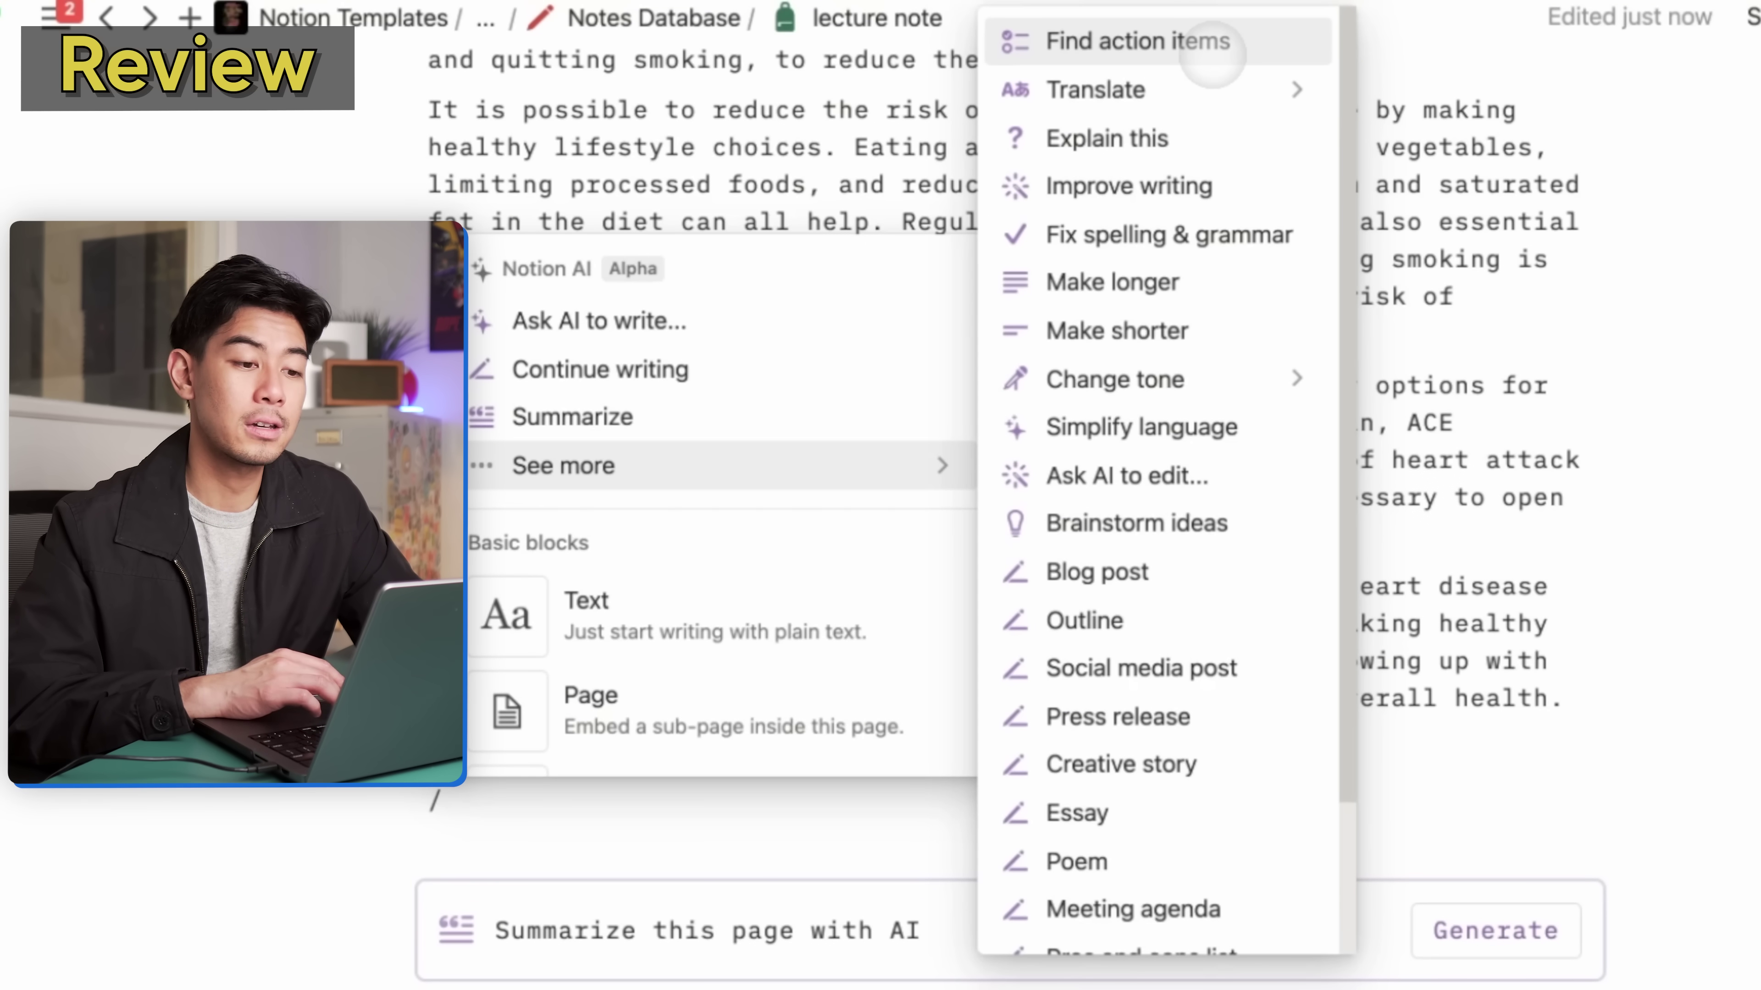
pyautogui.moveTo(1212, 86)
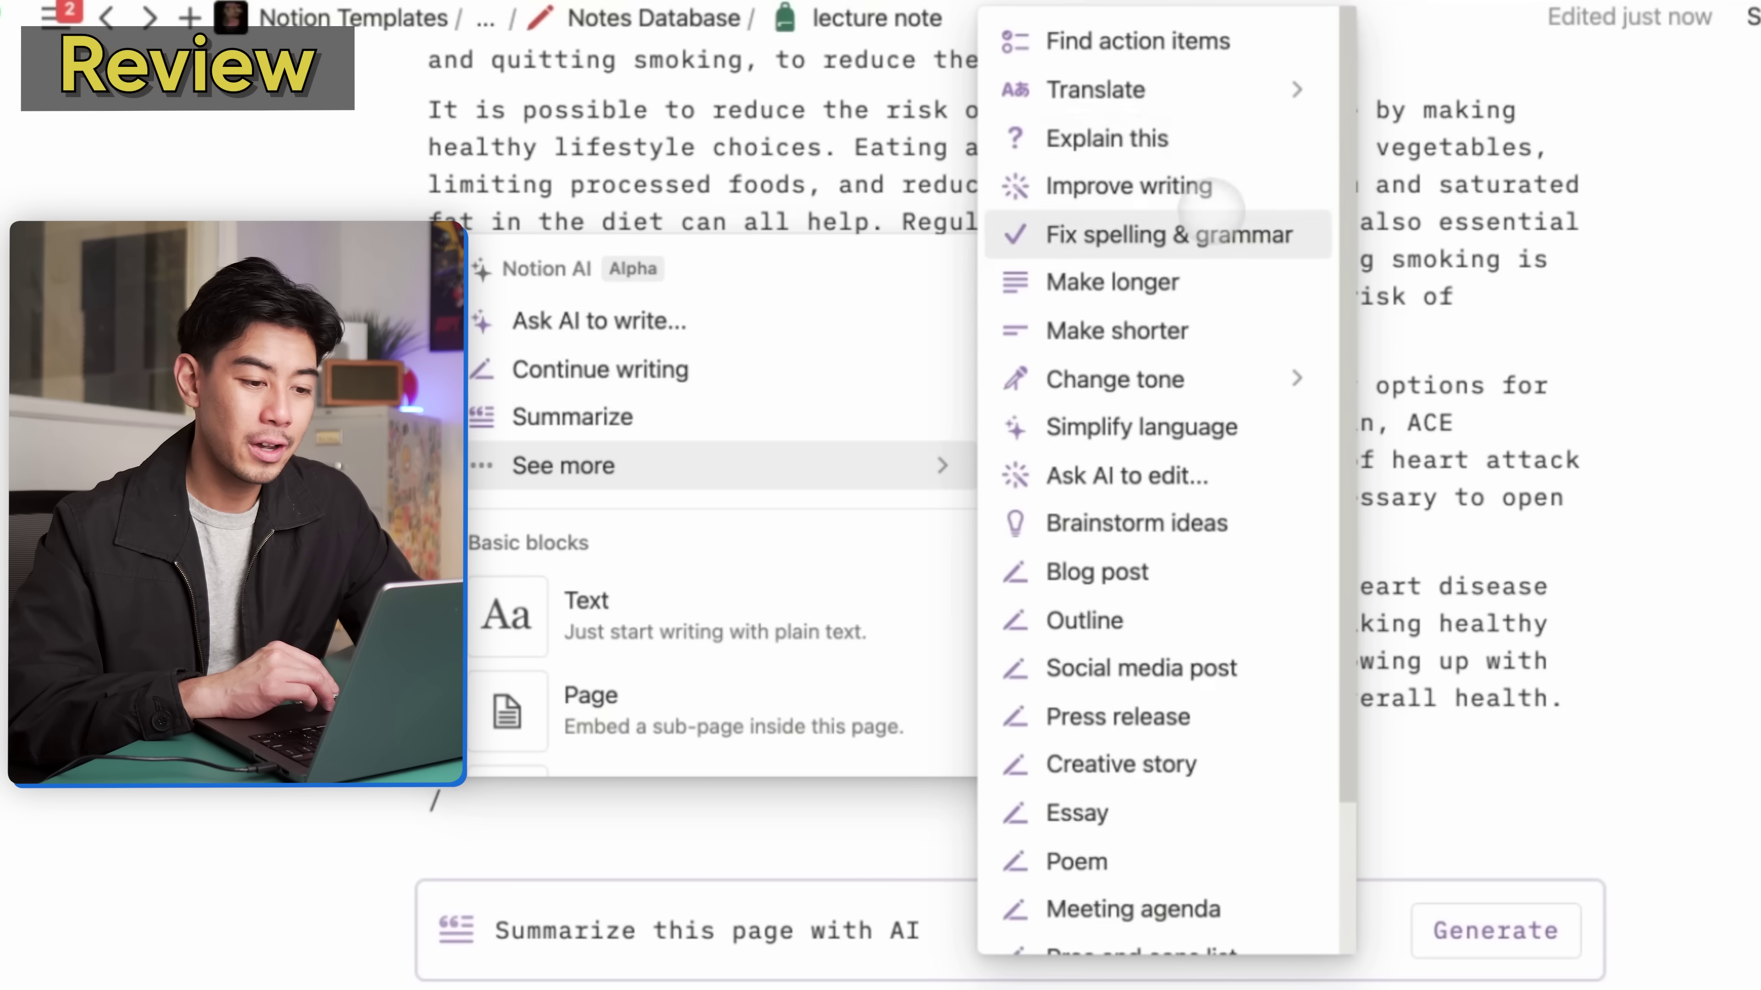
pyautogui.scroll(-5, 1247, 433)
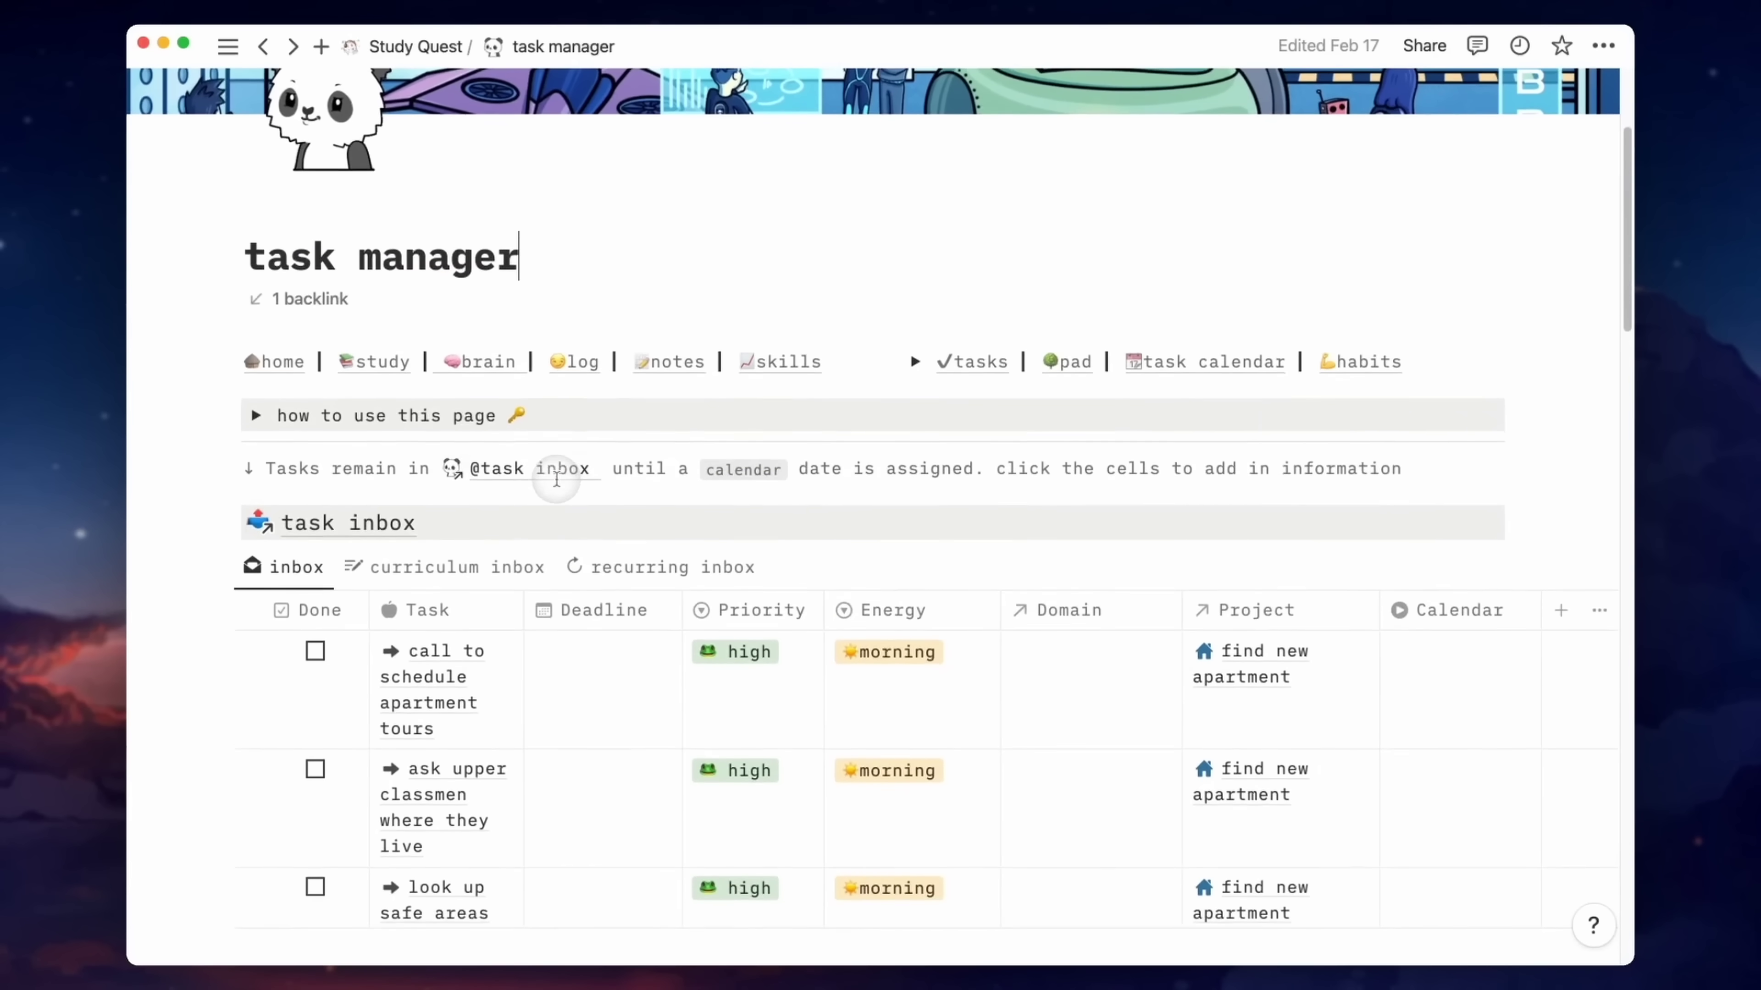
pyautogui.scroll(-5, 556, 479)
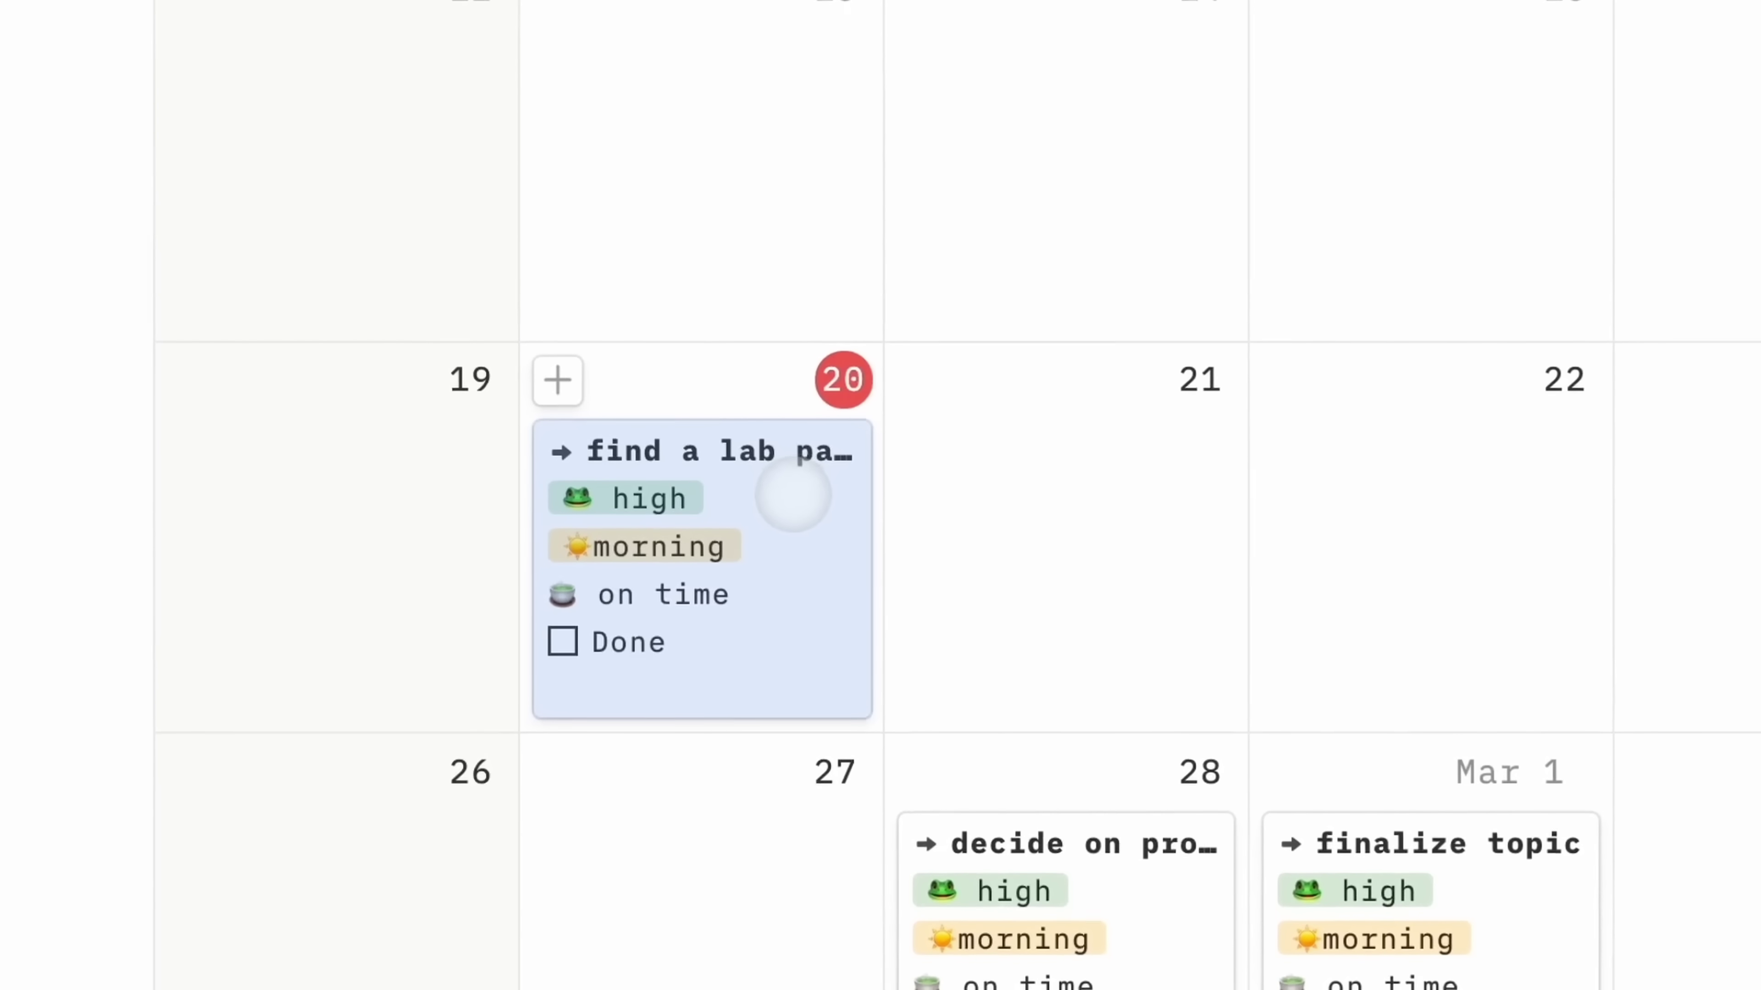
# Reschedule the lab-finding task from February 20 to February 21 and mark it done
pyautogui.moveTo(794, 495); pyautogui.dragTo(1168, 486)
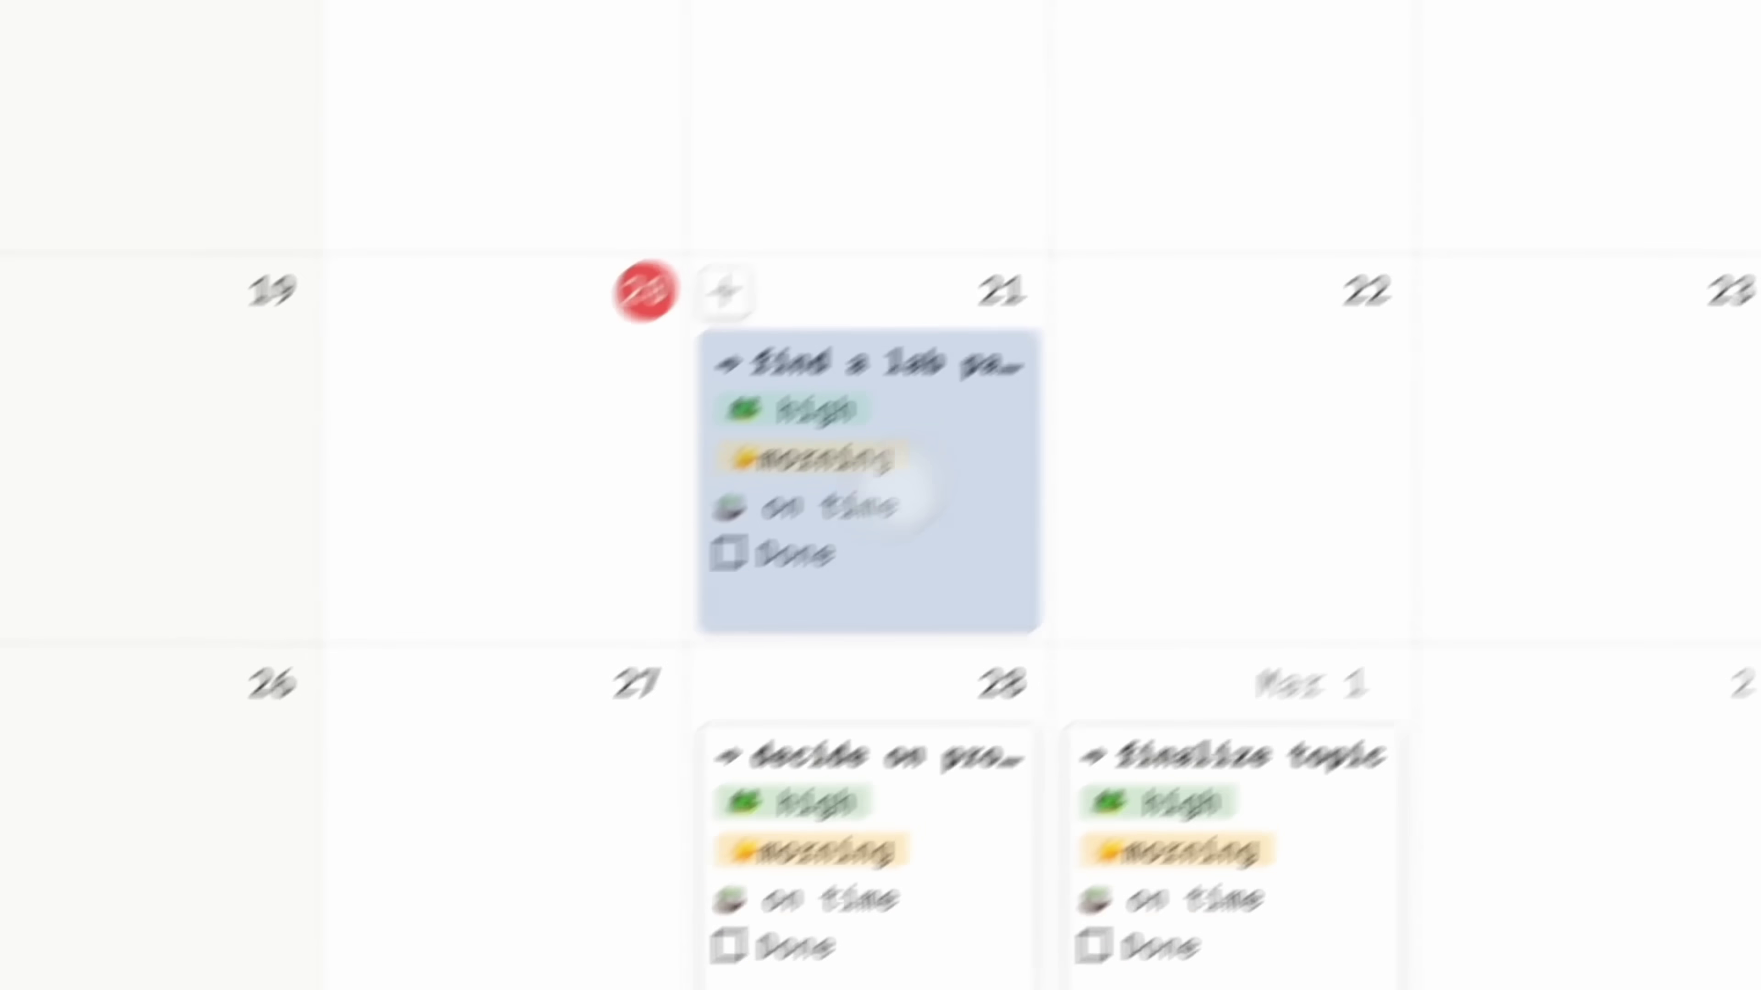
pyautogui.click(727, 553)
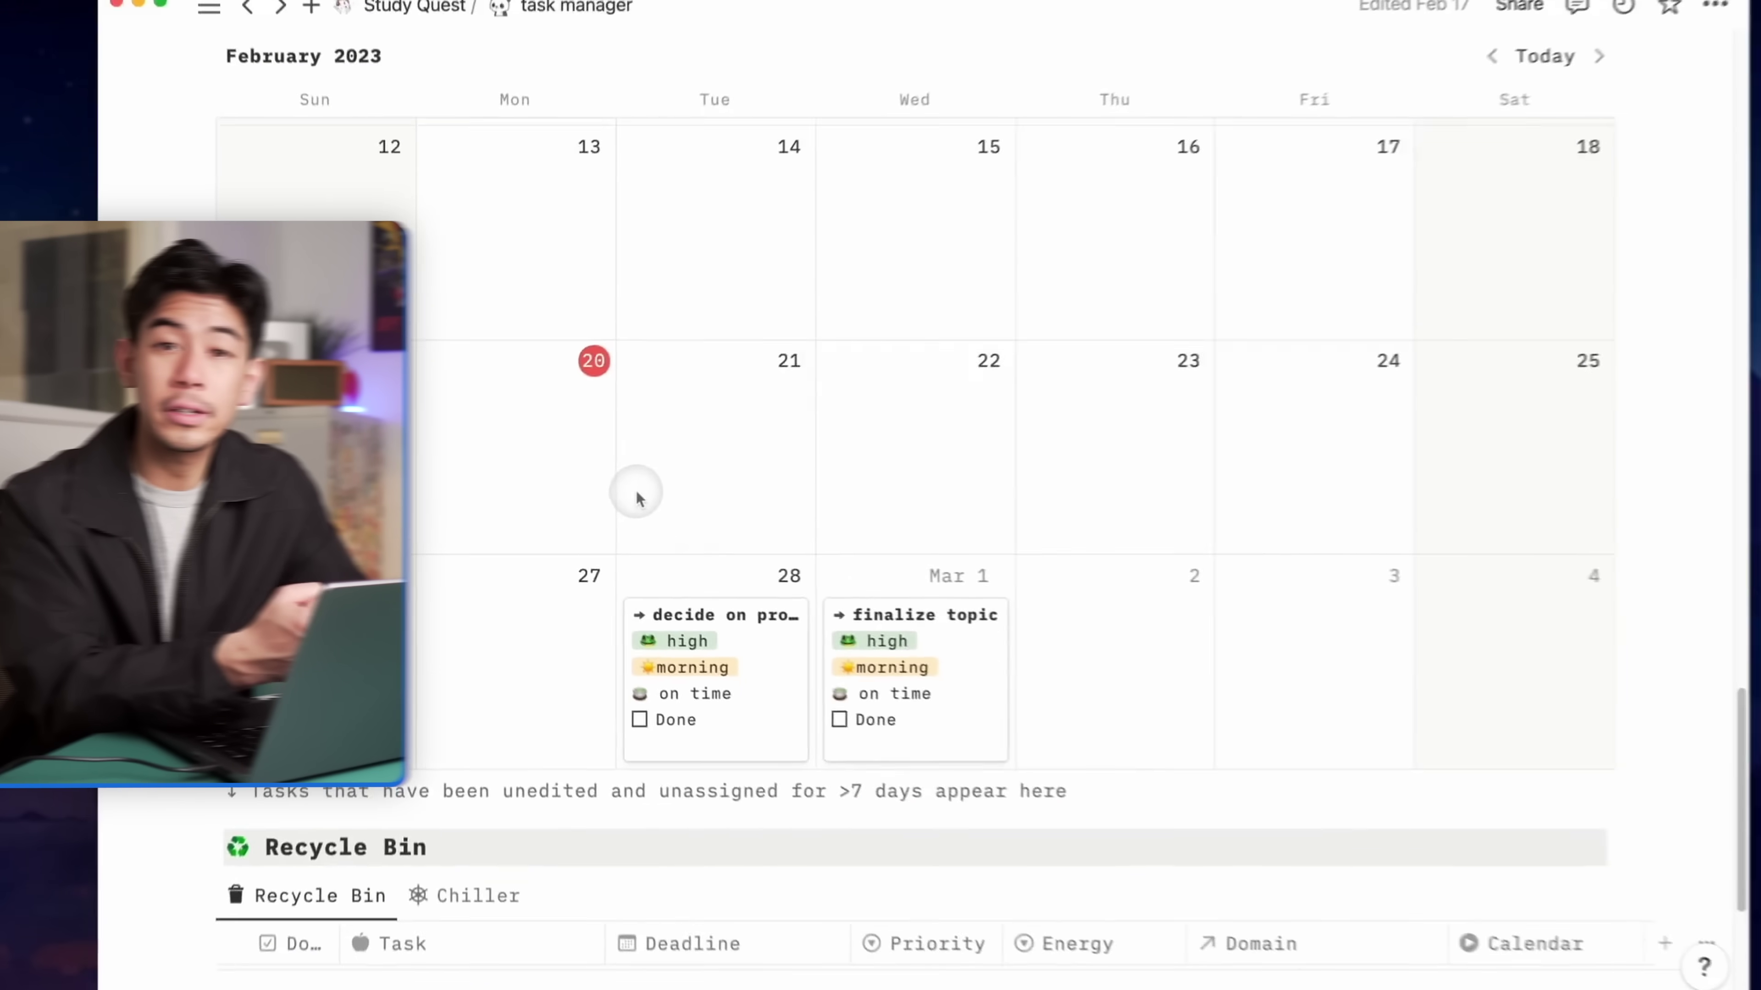